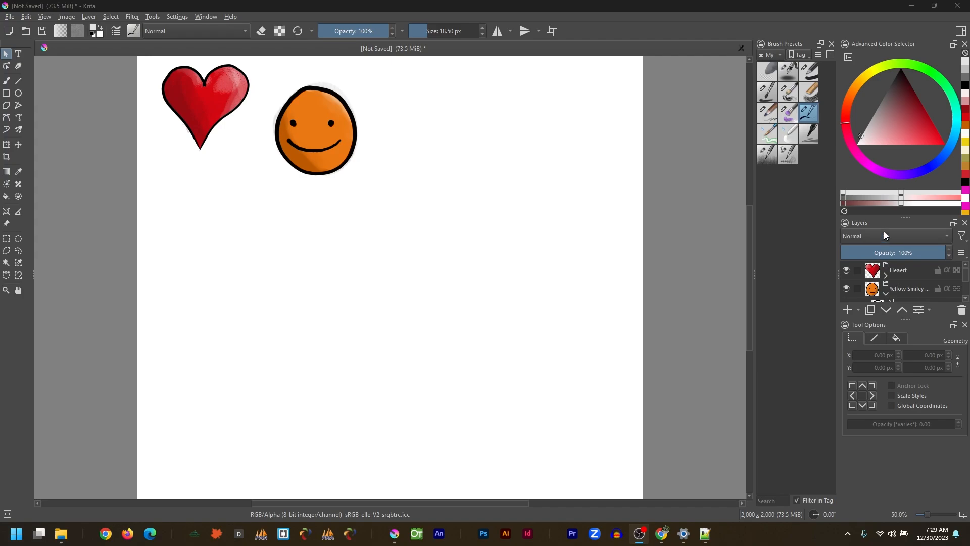
# Step: Float and enlarge the Layers docker, and increase its thumbnail size and tree indentation
pyautogui.moveTo(883, 231); pyautogui.dragTo(567, 91)
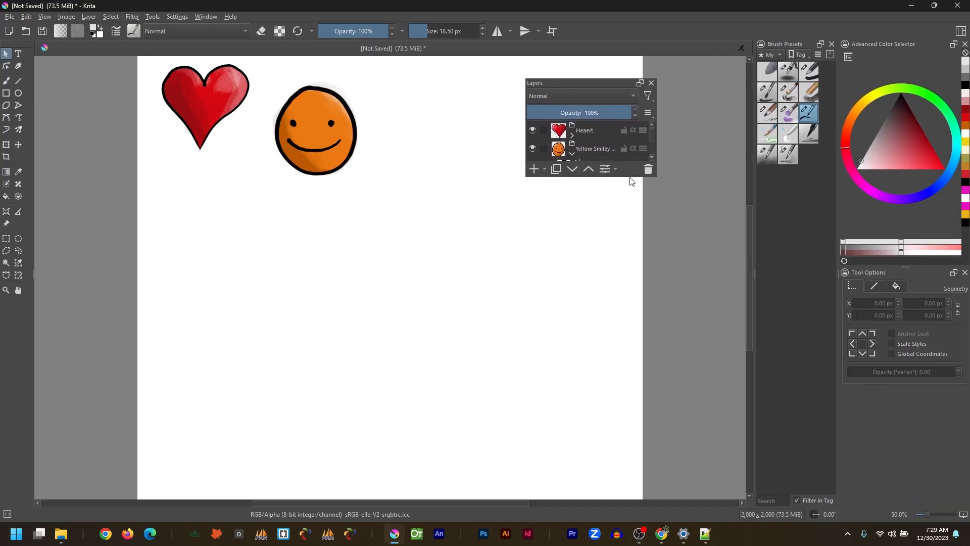
pyautogui.moveTo(629, 176); pyautogui.dragTo(641, 453)
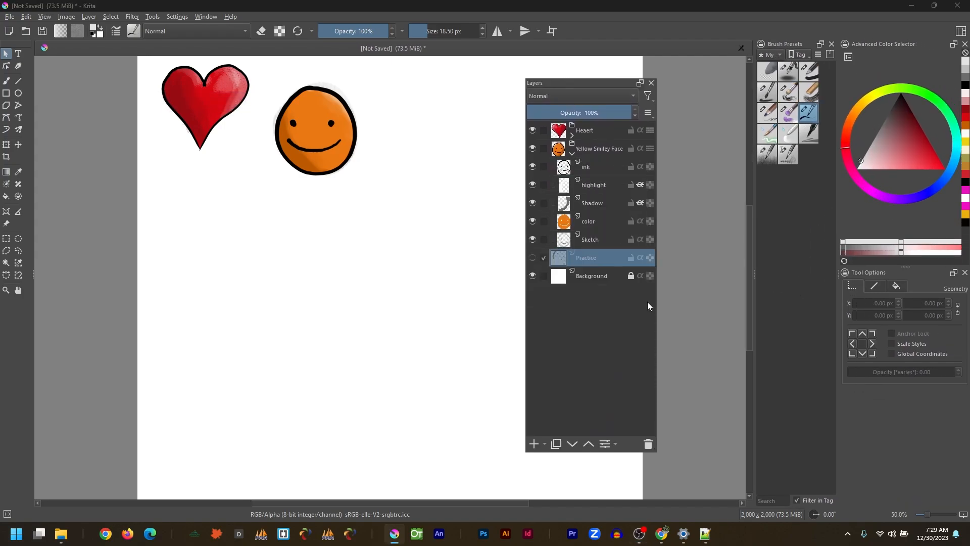
pyautogui.moveTo(657, 308); pyautogui.dragTo(691, 309)
pyautogui.click(683, 111)
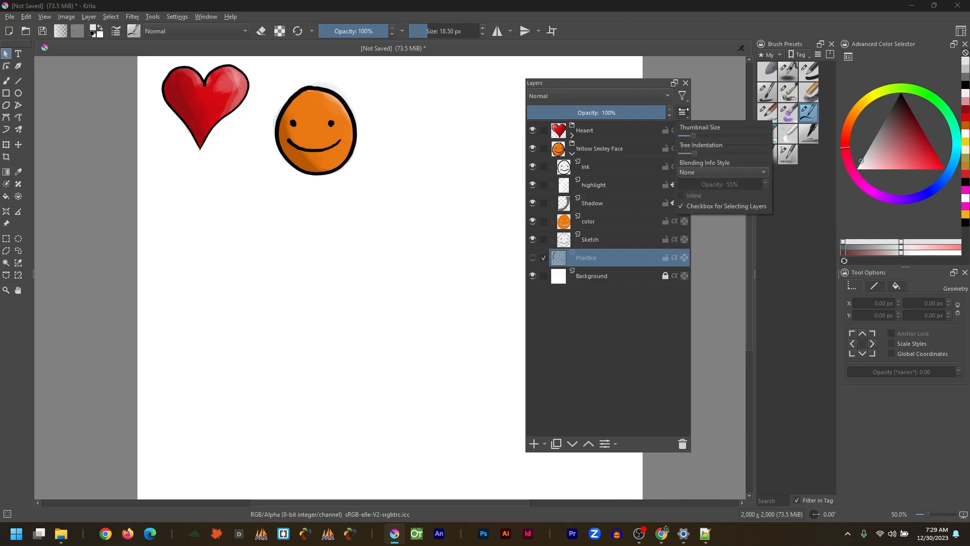
pyautogui.moveTo(693, 138)
pyautogui.mouseDown()
pyautogui.moveTo(717, 138)
pyautogui.moveTo(700, 153)
pyautogui.moveTo(747, 155)
pyautogui.mouseUp()
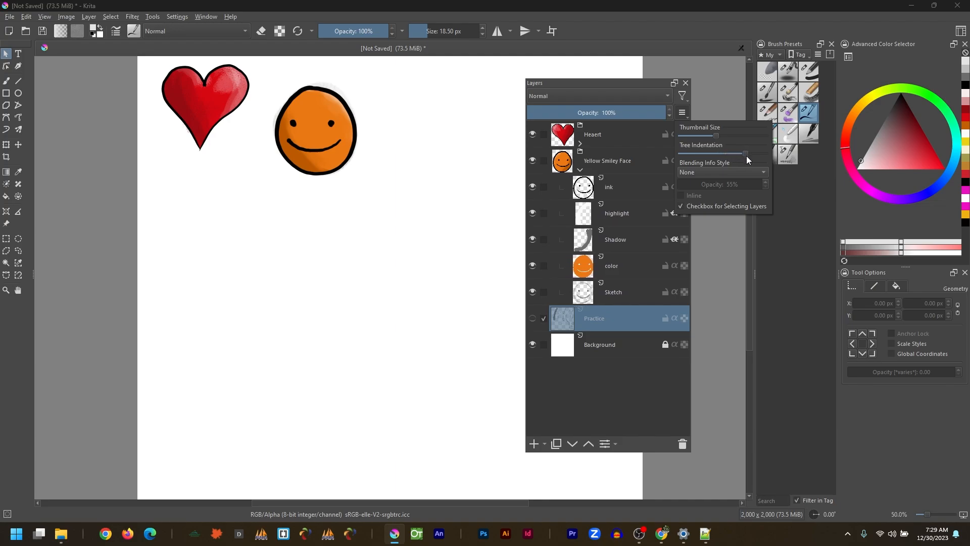
# Step: Expand and collapse the Heaert and Yellow Smiley Face groups to examine the layers inside them
pyautogui.click(580, 170)
pyautogui.click(579, 144)
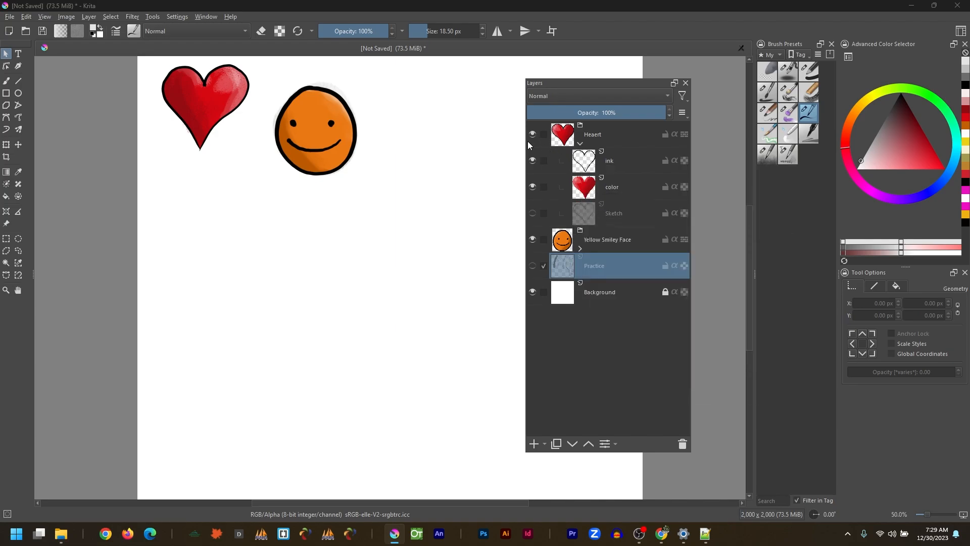
pyautogui.click(580, 144)
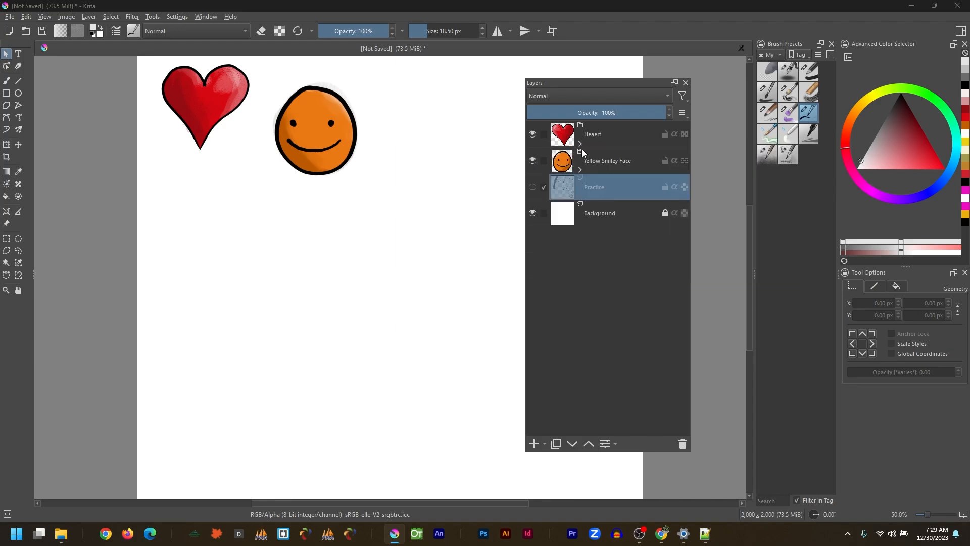
pyautogui.click(581, 169)
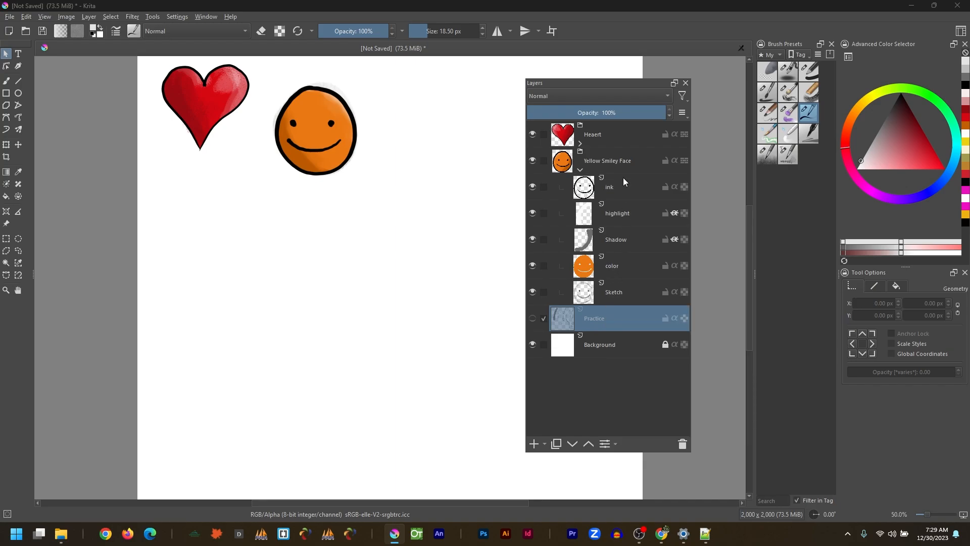
pyautogui.click(580, 170)
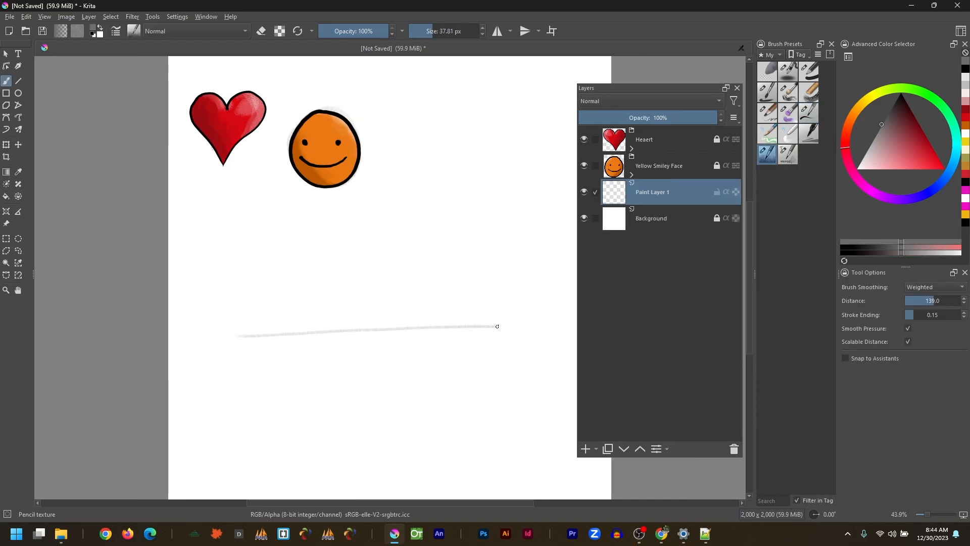
# Step: Sketch a cloud with a flat base and rounded bumps below the heart and smiley using the Pencil texture brush
pyautogui.moveTo(258, 332); pyautogui.dragTo(508, 328)
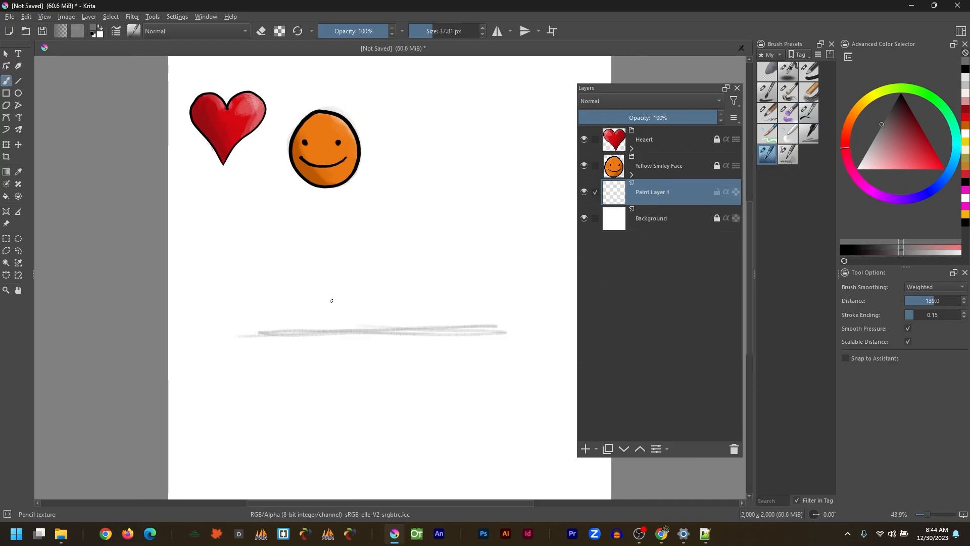
pyautogui.moveTo(267, 302)
pyautogui.mouseDown()
pyautogui.moveTo(259, 328)
pyautogui.moveTo(283, 310)
pyautogui.moveTo(284, 280)
pyautogui.moveTo(271, 288)
pyautogui.moveTo(310, 279)
pyautogui.moveTo(311, 288)
pyautogui.moveTo(351, 271)
pyautogui.moveTo(337, 247)
pyautogui.moveTo(434, 285)
pyautogui.moveTo(341, 277)
pyautogui.mouseUp()
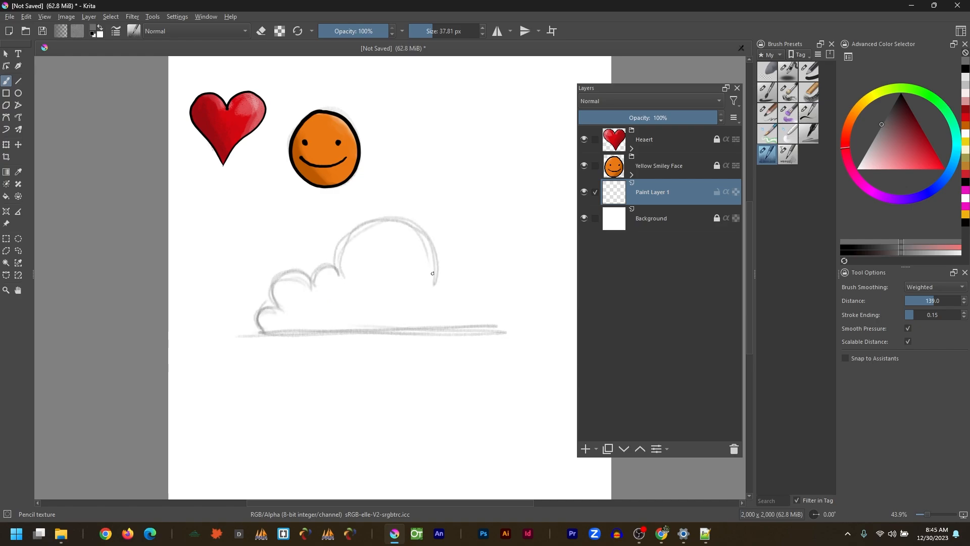
pyautogui.moveTo(435, 285)
pyautogui.mouseDown()
pyautogui.moveTo(500, 300)
pyautogui.moveTo(502, 327)
pyautogui.mouseUp()
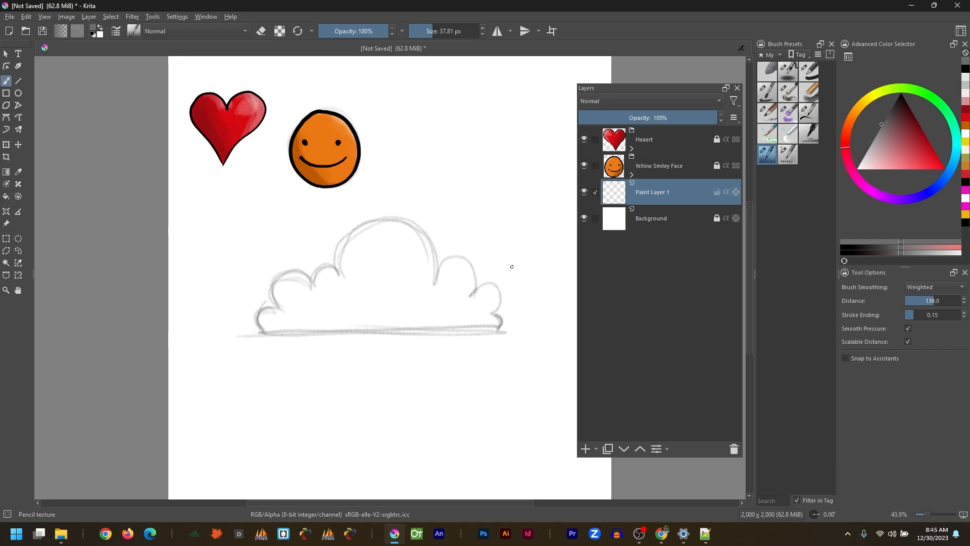
# Step: Set brush smoothing to None and sketch a smiling face inside the cloud's large middle bump
pyautogui.click(935, 287)
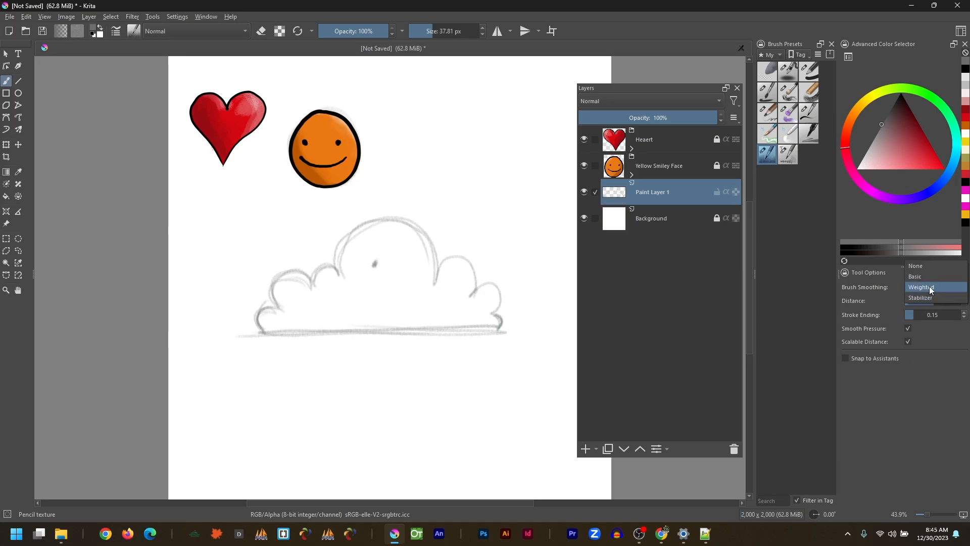
pyautogui.click(935, 266)
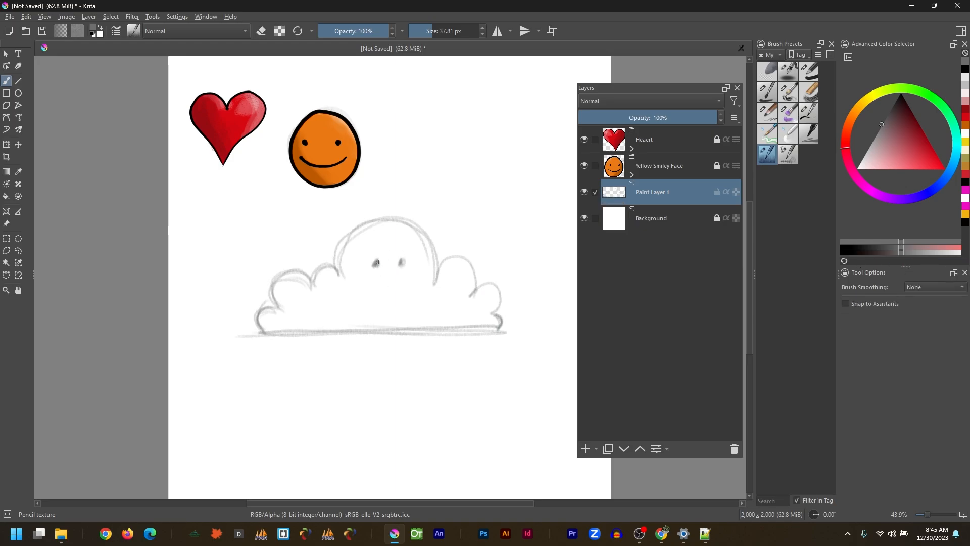
pyautogui.moveTo(365, 282)
pyautogui.mouseDown()
pyautogui.moveTo(382, 295)
pyautogui.moveTo(407, 284)
pyautogui.moveTo(390, 293)
pyautogui.moveTo(365, 283)
pyautogui.moveTo(407, 274)
pyautogui.mouseUp()
pyautogui.hotkey('alt', 'Tab')
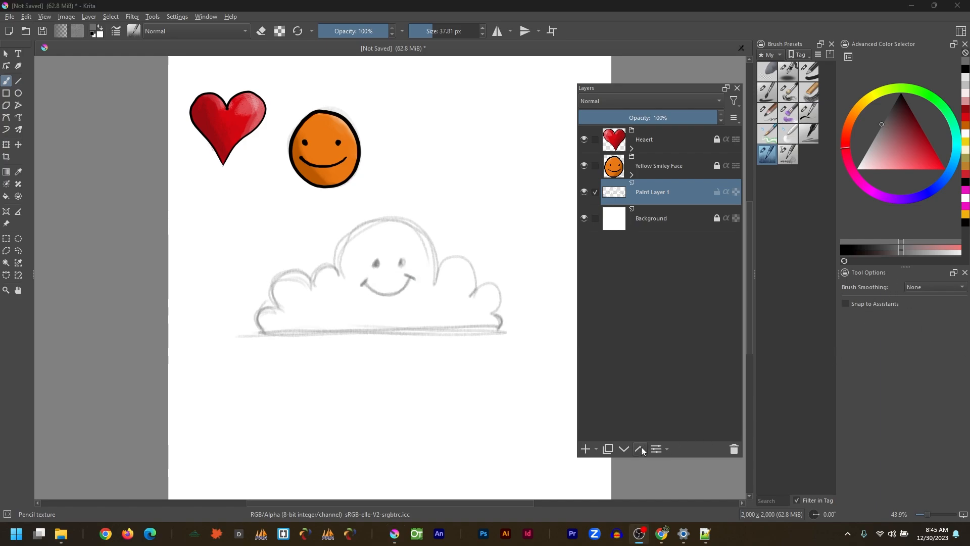
# Step: Add a paint layer named ink above the cloud sketch and rename the sketch layer to color
pyautogui.click(588, 448)
pyautogui.doubleClick(656, 192)
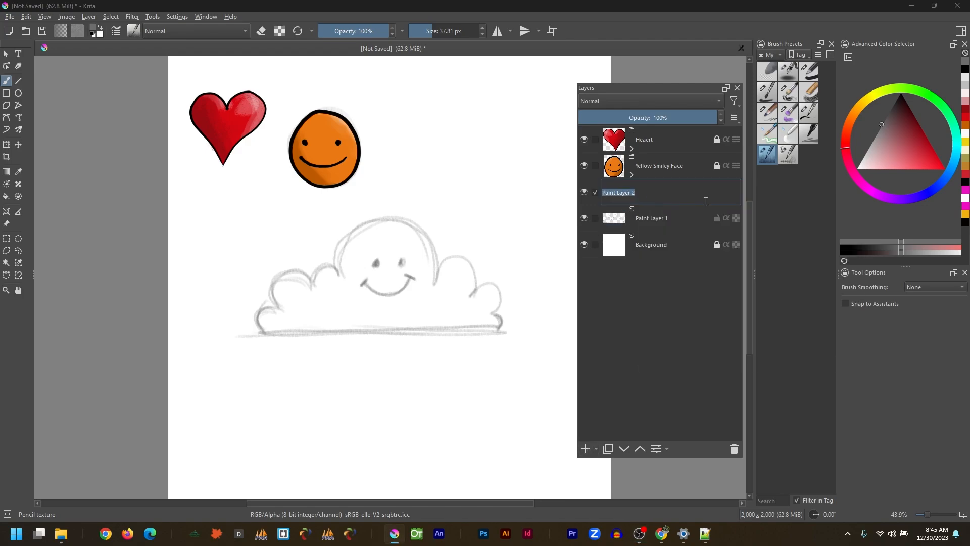
pyautogui.write('ink')
pyautogui.press('Return')
pyautogui.doubleClick(676, 221)
pyautogui.write('color')
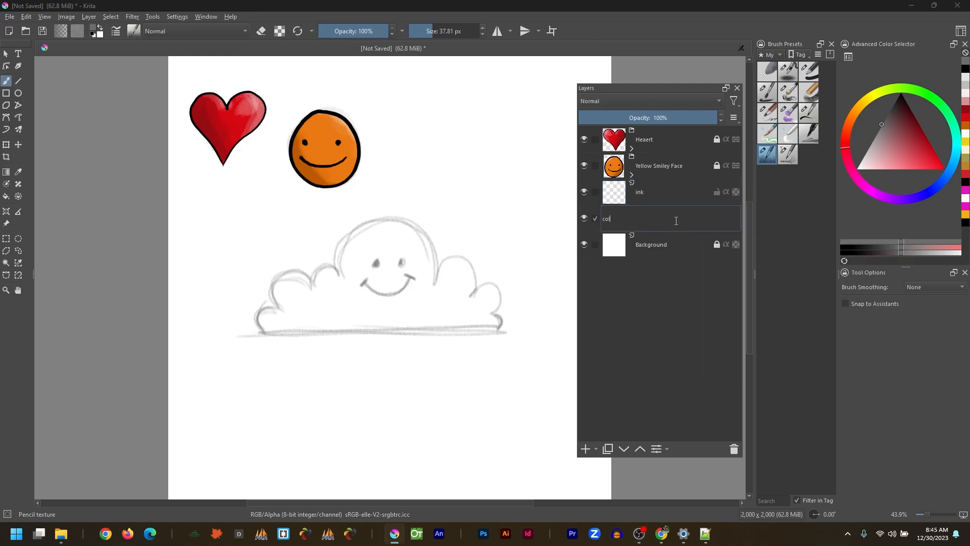
pyautogui.press('Return')
# Step: Group the ink and color layers together
pyautogui.keyDown('ctrl'); pyautogui.click(665, 200); pyautogui.keyUp('ctrl')
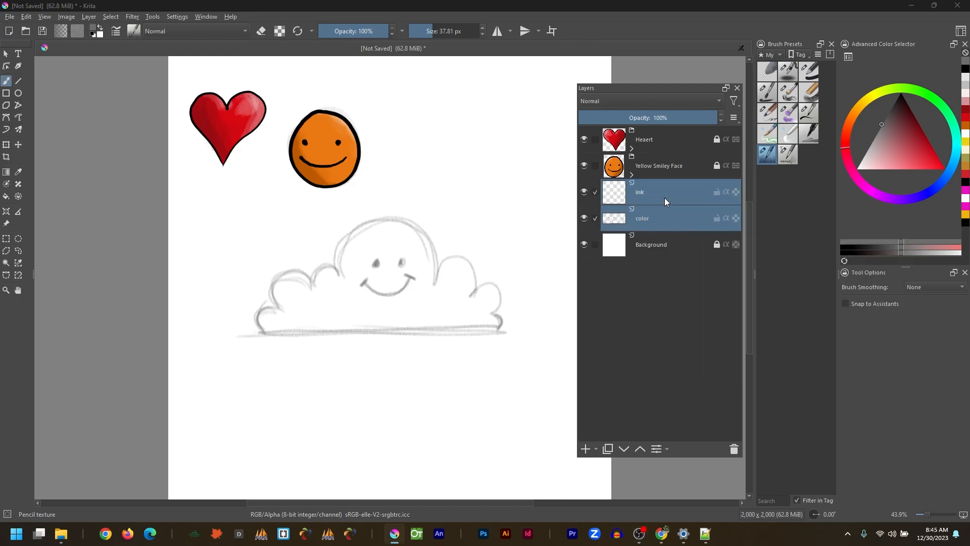
pyautogui.rightClick(665, 198)
pyautogui.click(835, 332)
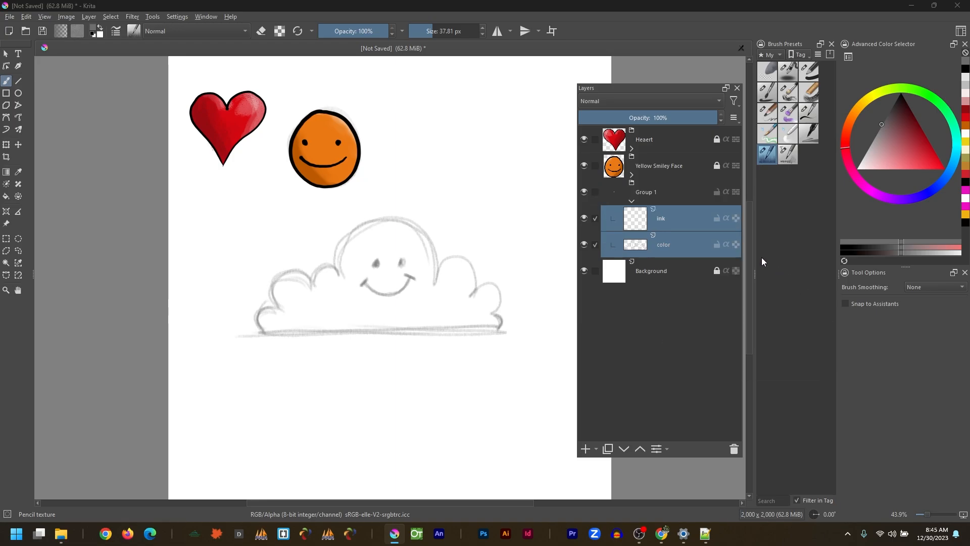
# Step: Ink the cloud's two leftmost bumps on the ink layer using the Ink brush 25 with Weighted smoothing
pyautogui.click(662, 223)
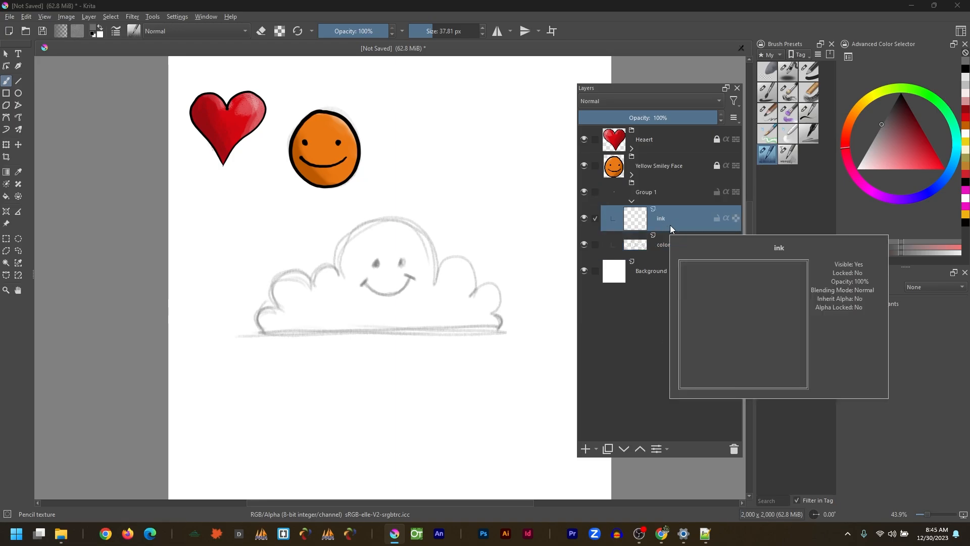
pyautogui.click(813, 113)
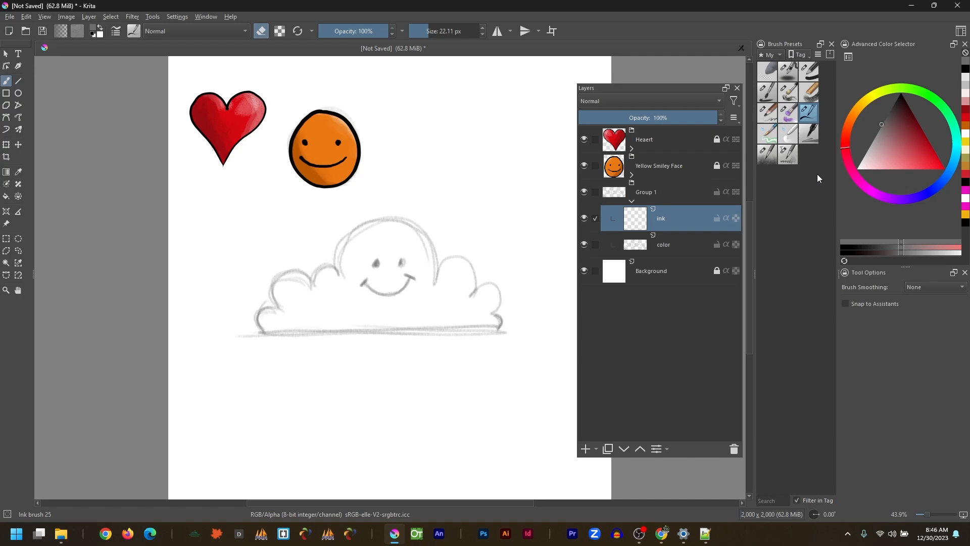
pyautogui.click(933, 286)
pyautogui.click(932, 309)
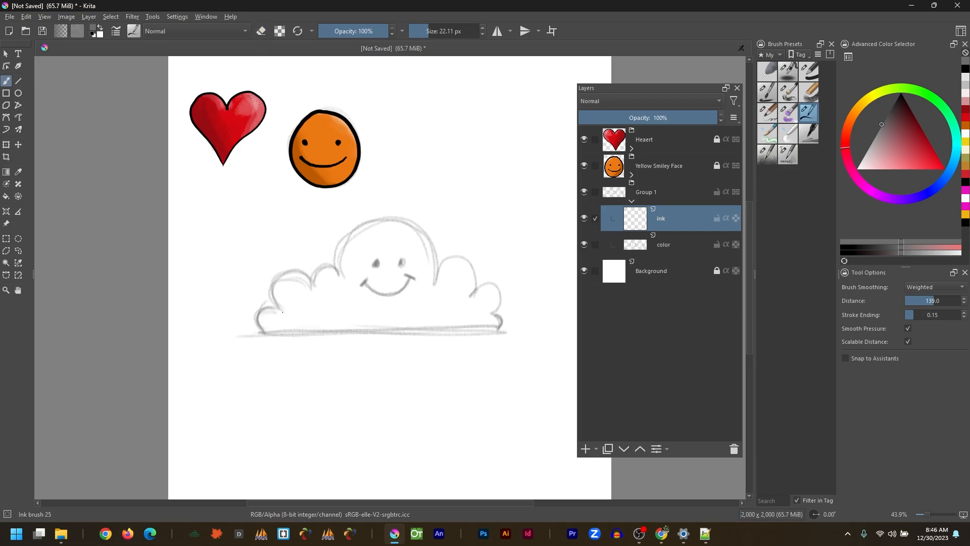
pyautogui.moveTo(260, 308); pyautogui.dragTo(262, 329)
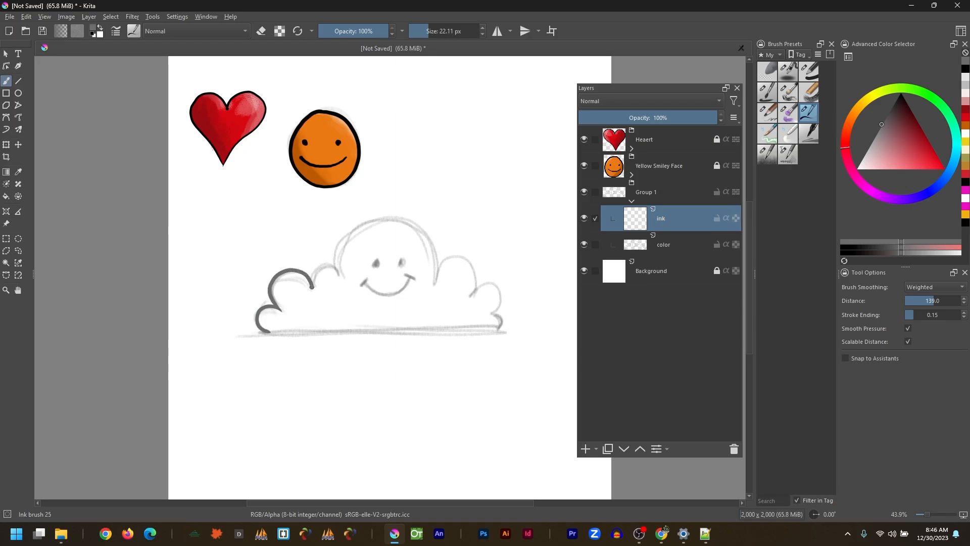
# Step: Try to ink the third bump on the same layer and erase its overlap, and undo those strokes
pyautogui.scroll(8, 303, 287)
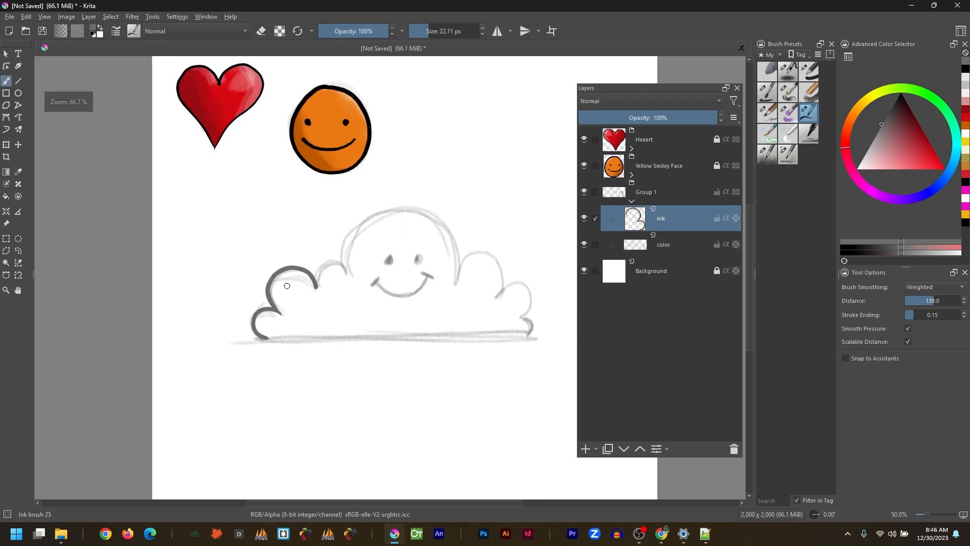
pyautogui.moveTo(409, 290)
pyautogui.mouseDown()
pyautogui.moveTo(316, 277)
pyautogui.moveTo(328, 289)
pyautogui.moveTo(349, 216)
pyautogui.moveTo(380, 179)
pyautogui.moveTo(463, 153)
pyautogui.moveTo(502, 174)
pyautogui.mouseUp()
pyautogui.press('e')
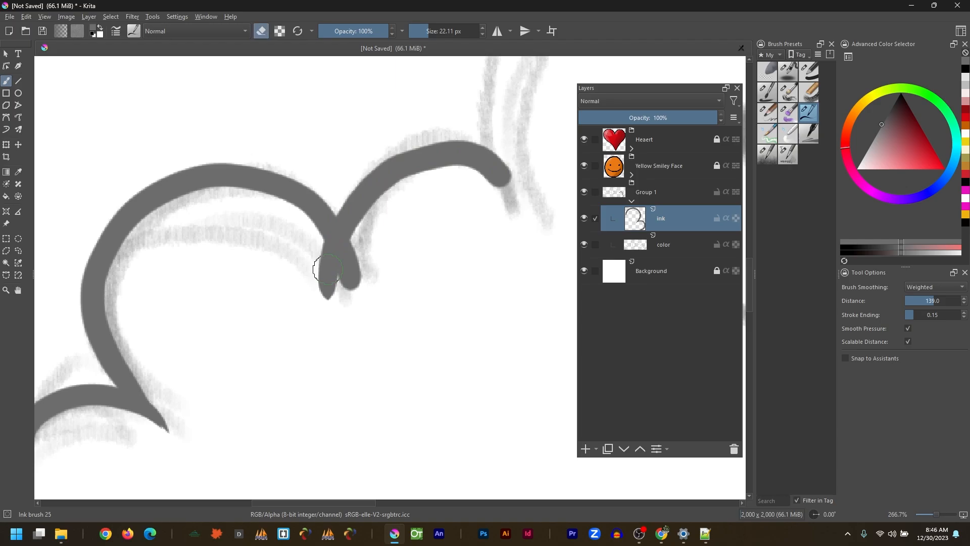
pyautogui.moveTo(331, 296)
pyautogui.mouseDown()
pyautogui.moveTo(320, 248)
pyautogui.moveTo(308, 319)
pyautogui.mouseUp()
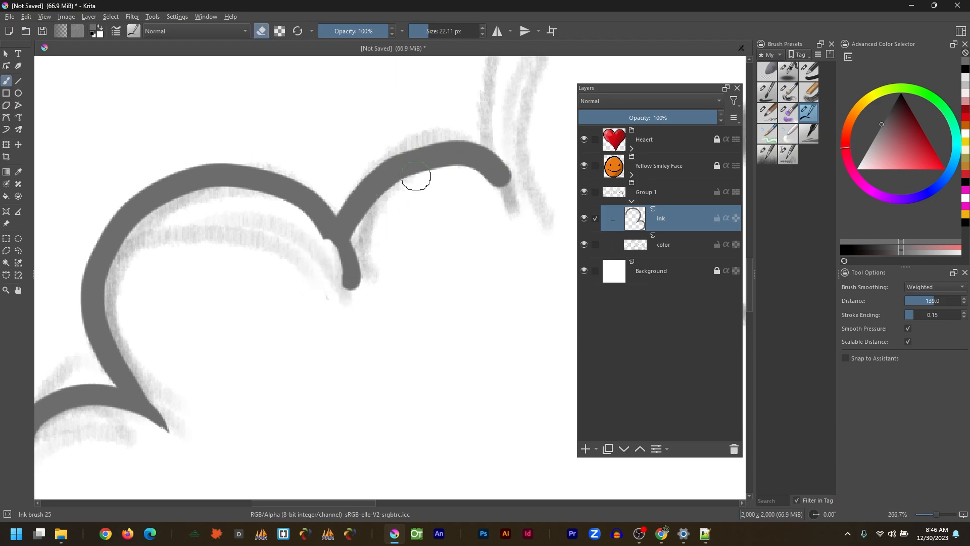
pyautogui.hotkey('ctrl', 'z')
pyautogui.hotkey('ctrl', 'z')
pyautogui.hotkey('ctrl', 'z')
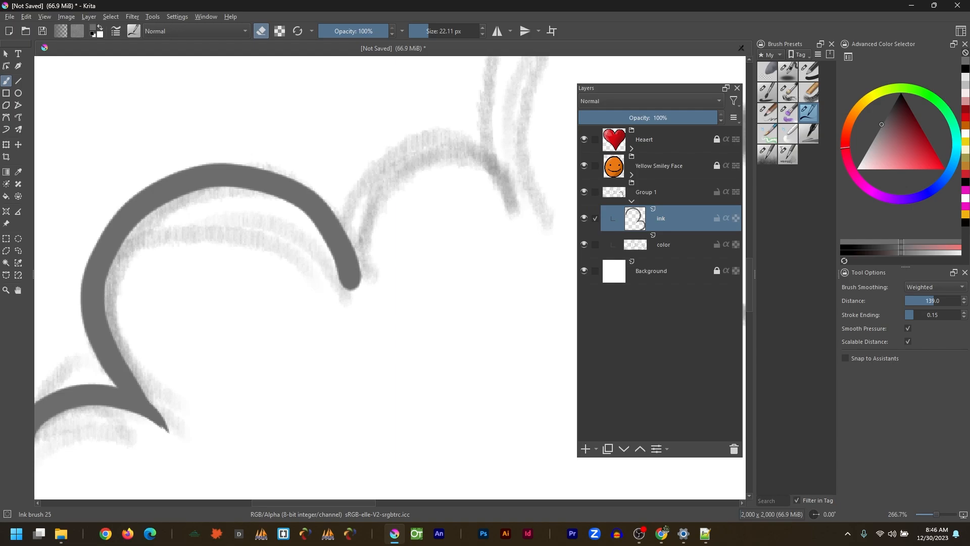
# Step: Add a paint layer above ink, draw the third bump's outline on it, and erase the part overlapping the second bump
pyautogui.click(585, 449)
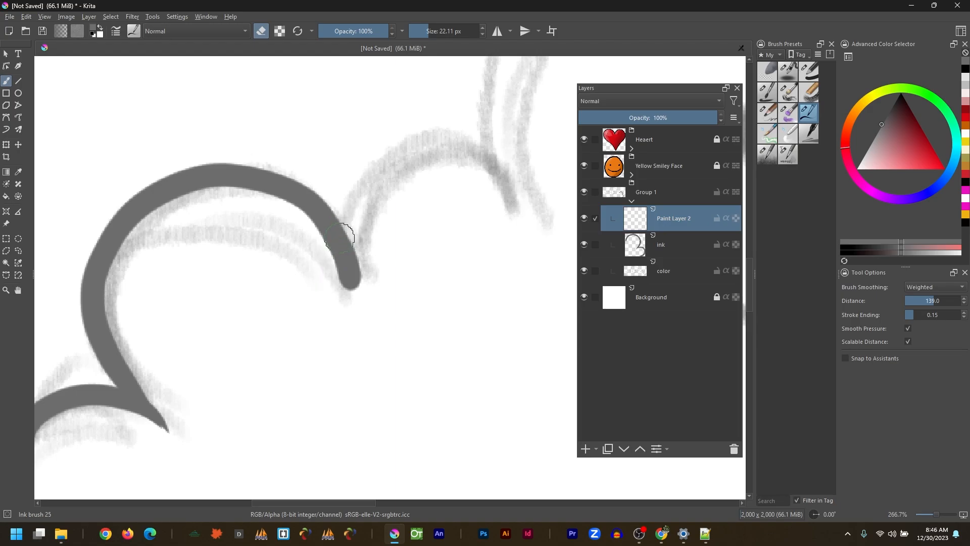
pyautogui.moveTo(329, 298)
pyautogui.mouseDown()
pyautogui.moveTo(328, 253)
pyautogui.moveTo(359, 196)
pyautogui.moveTo(413, 158)
pyautogui.moveTo(477, 160)
pyautogui.moveTo(546, 196)
pyautogui.mouseUp()
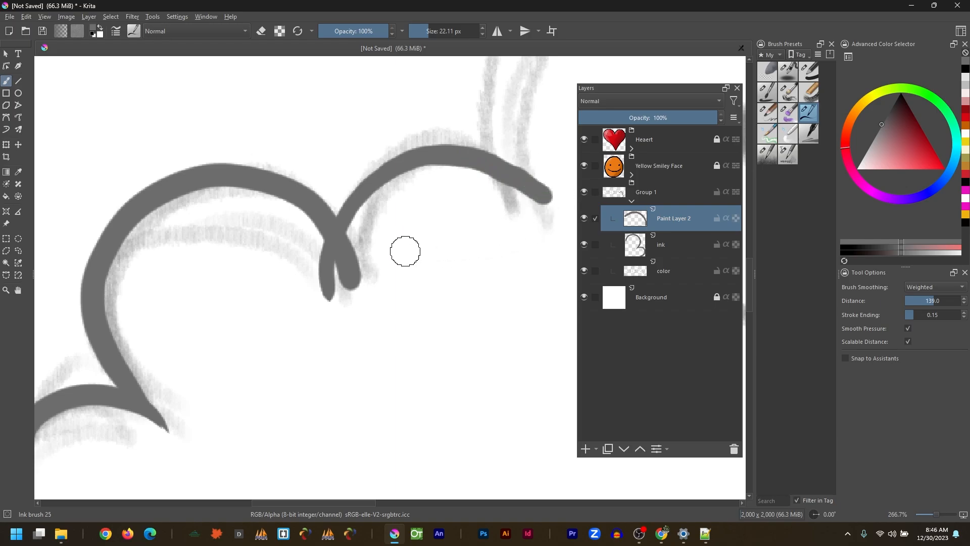
pyautogui.press('e')
pyautogui.moveTo(325, 247)
pyautogui.mouseDown()
pyautogui.moveTo(335, 263)
pyautogui.moveTo(323, 239)
pyautogui.moveTo(318, 281)
pyautogui.moveTo(323, 289)
pyautogui.moveTo(331, 266)
pyautogui.moveTo(335, 292)
pyautogui.mouseUp()
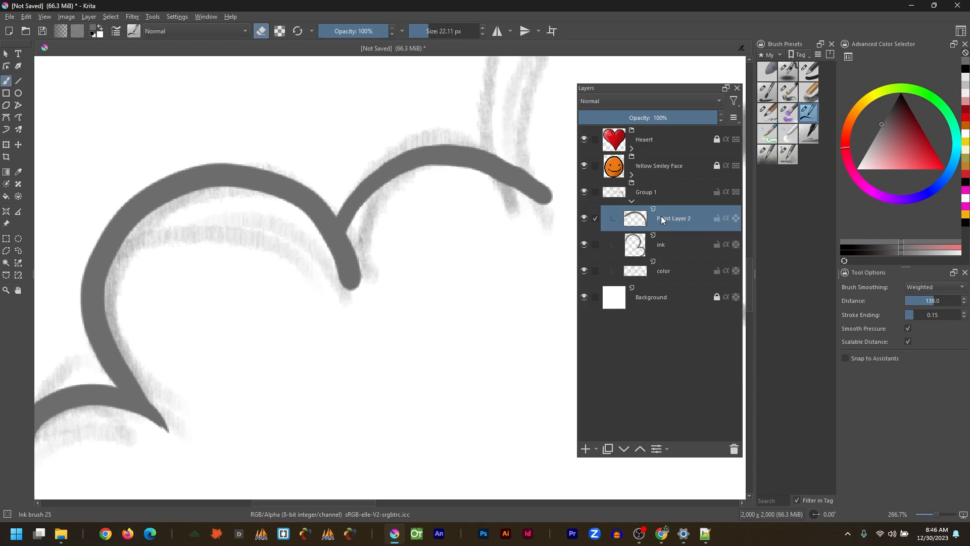
# Step: Merge the new bump's paint layer with the ink layer
pyautogui.keyDown('ctrl'); pyautogui.click(664, 247); pyautogui.keyUp('ctrl')
pyautogui.rightClick(665, 250)
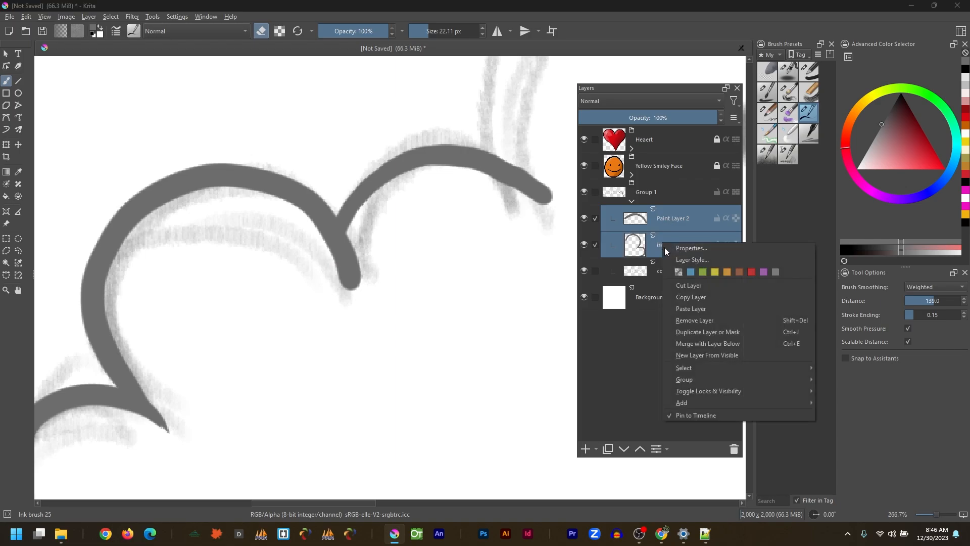
pyautogui.click(702, 345)
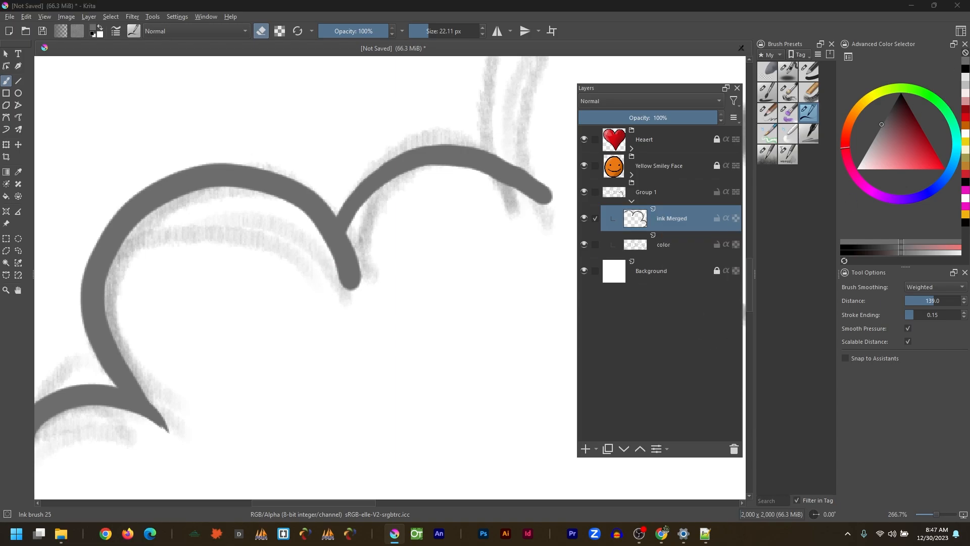
# Step: Ink the cloud's large middle bump, the bumps on its right side and the flat base line
pyautogui.press('1')
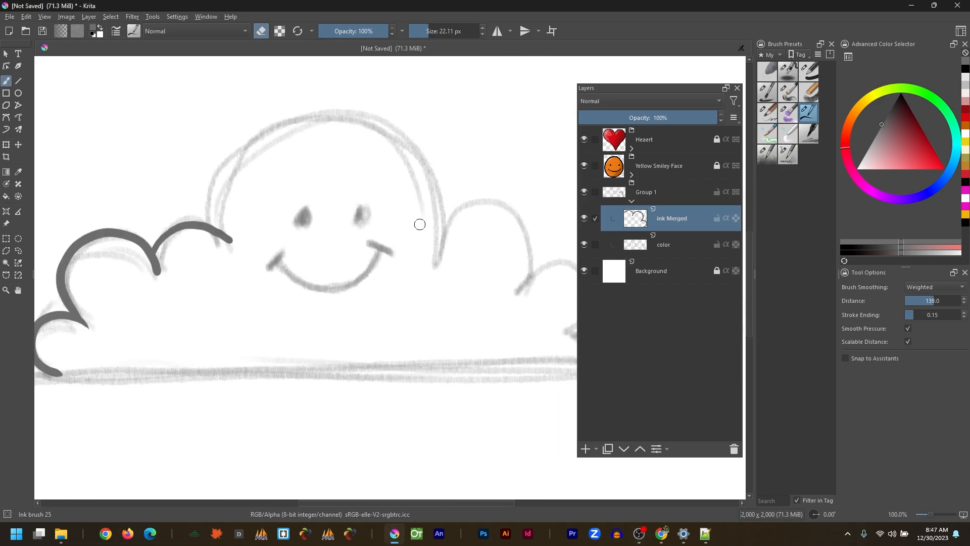
pyautogui.moveTo(222, 171); pyautogui.dragTo(444, 229)
pyautogui.moveTo(207, 197); pyautogui.dragTo(356, 303)
pyautogui.scroll(-3, 324, 253)
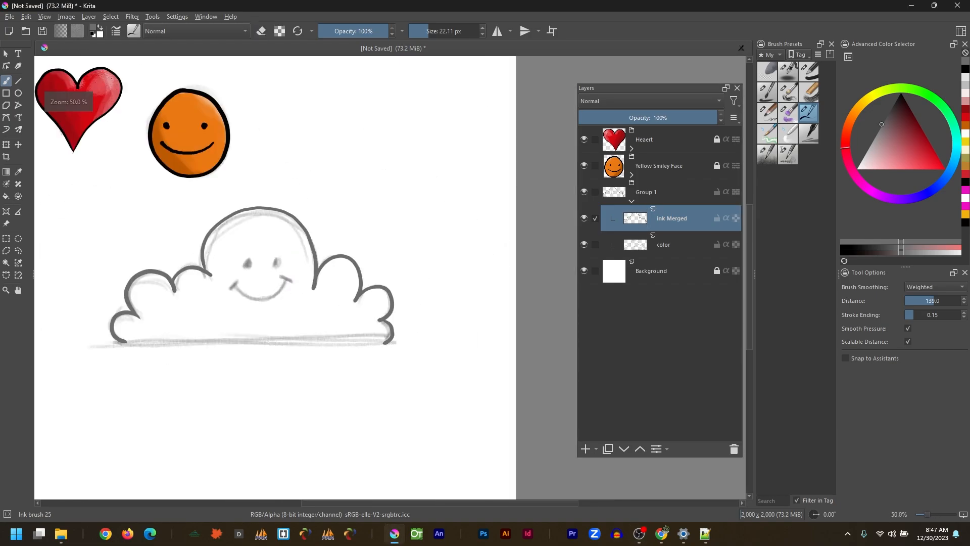
pyautogui.moveTo(205, 336); pyautogui.dragTo(480, 325)
# Step: Ink the cloud's two eyes and smile over the sketched face with Basic smoothing
pyautogui.scroll(3, 333, 268)
pyautogui.moveTo(328, 255); pyautogui.dragTo(327, 262)
pyautogui.moveTo(356, 254); pyautogui.dragTo(356, 261)
pyautogui.moveTo(310, 279)
pyautogui.mouseDown()
pyautogui.moveTo(372, 276)
pyautogui.moveTo(312, 282)
pyautogui.mouseUp()
pyautogui.moveTo(364, 272); pyautogui.dragTo(372, 275)
pyautogui.scroll(-3, 323, 253)
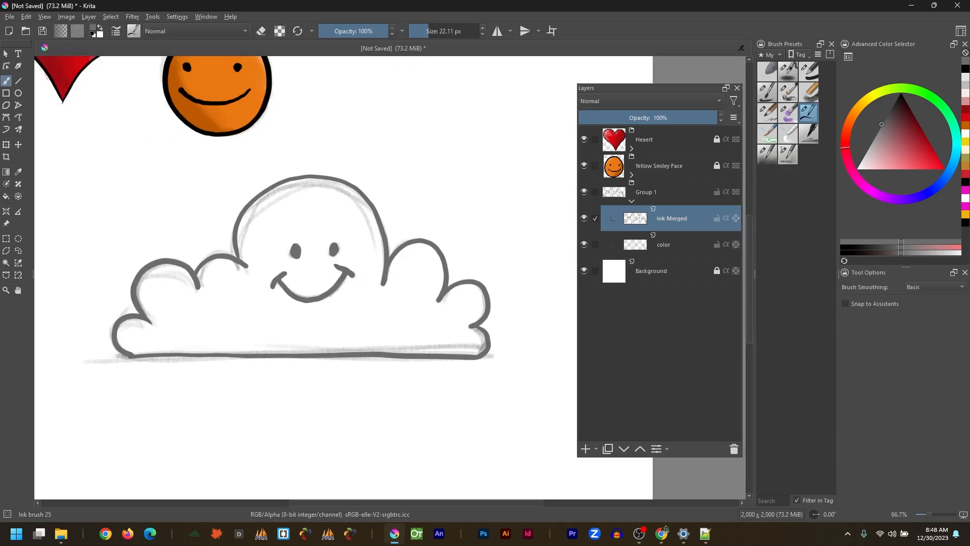
# Step: Add a paint layer named color and move it directly below the merged ink layer
pyautogui.click(587, 451)
pyautogui.doubleClick(684, 211)
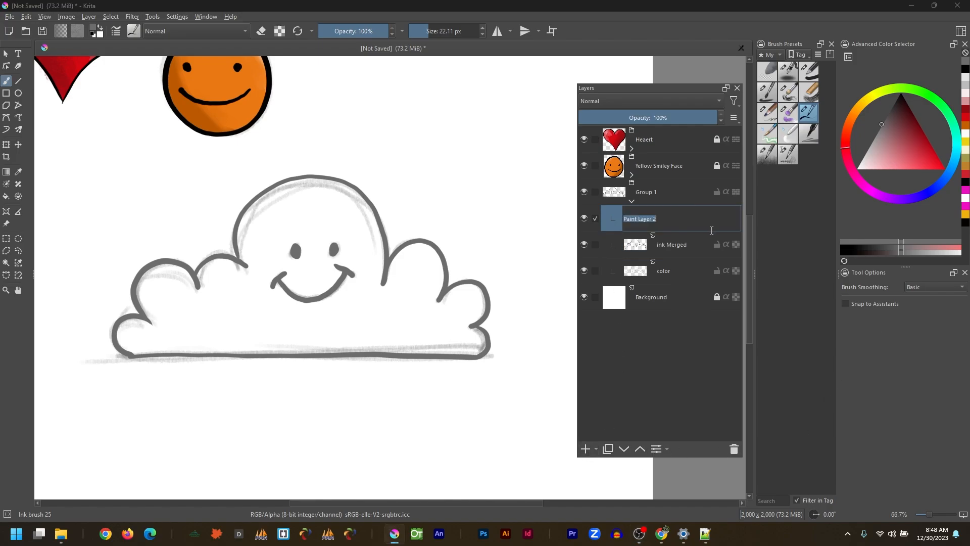
pyautogui.write('color')
pyautogui.press('Return')
pyautogui.moveTo(684, 217); pyautogui.dragTo(684, 251)
# Step: Rename the merged ink layer to ink and its parent group to Cloud
pyautogui.doubleClick(674, 221)
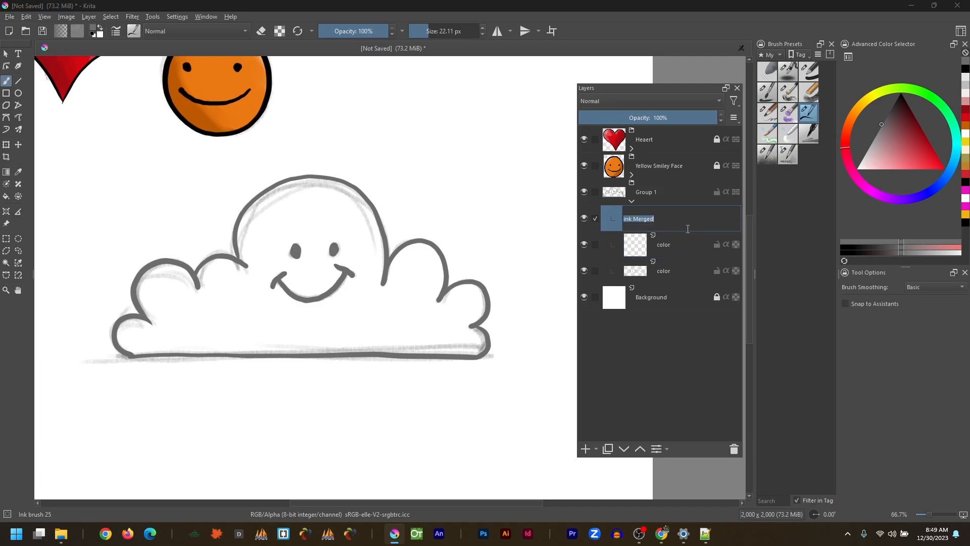
pyautogui.write('ink')
pyautogui.press('Return')
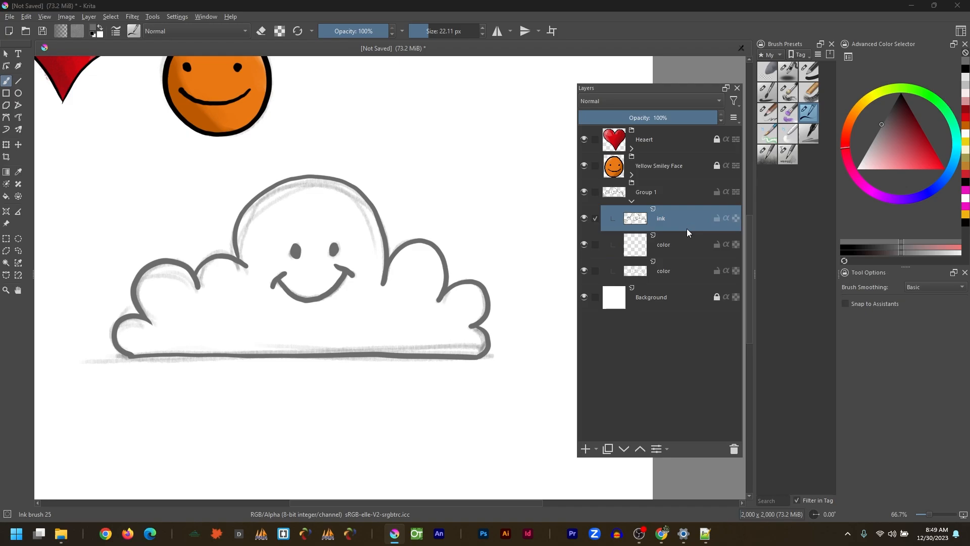
pyautogui.click(663, 195)
# Step: Set up the Fill tool with a light grey color for the empty color layer
pyautogui.press('f')
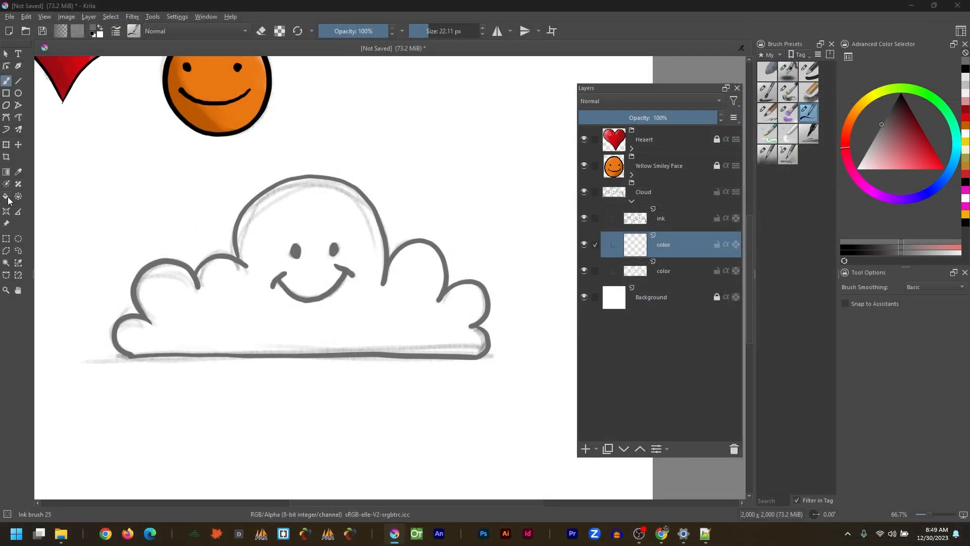
pyautogui.click(6, 197)
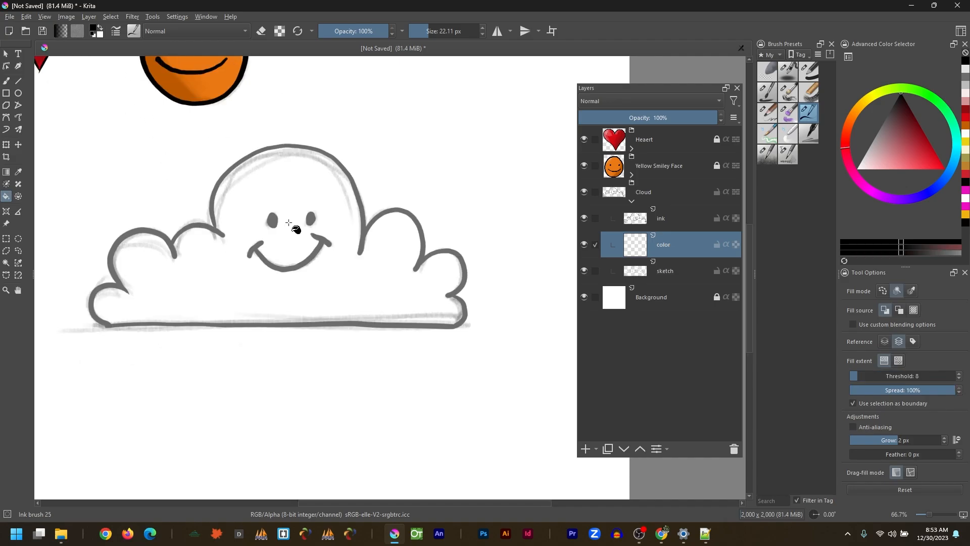
pyautogui.rightClick(289, 222)
pyautogui.click(337, 227)
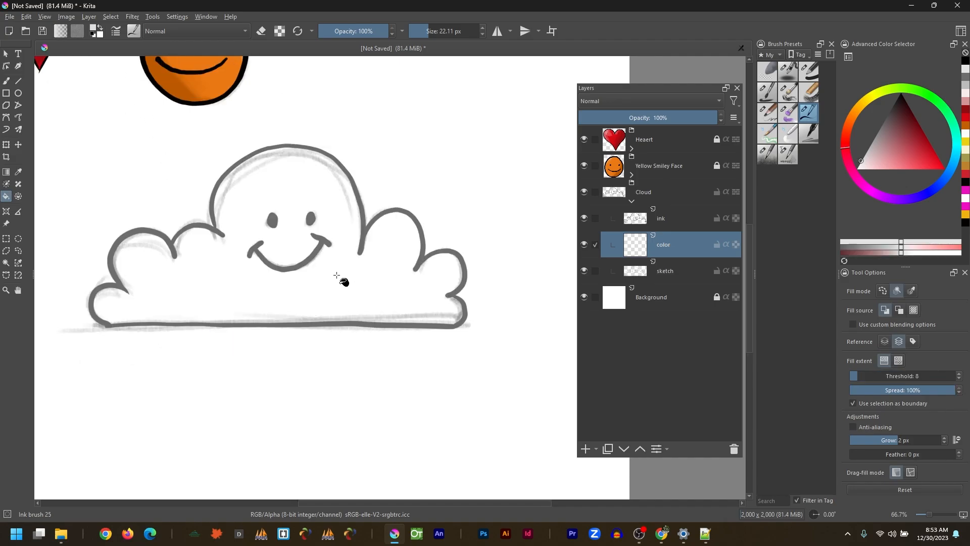
# Step: Try to fill the cloud with light grey while the sketch layer is visible
pyautogui.click(337, 276)
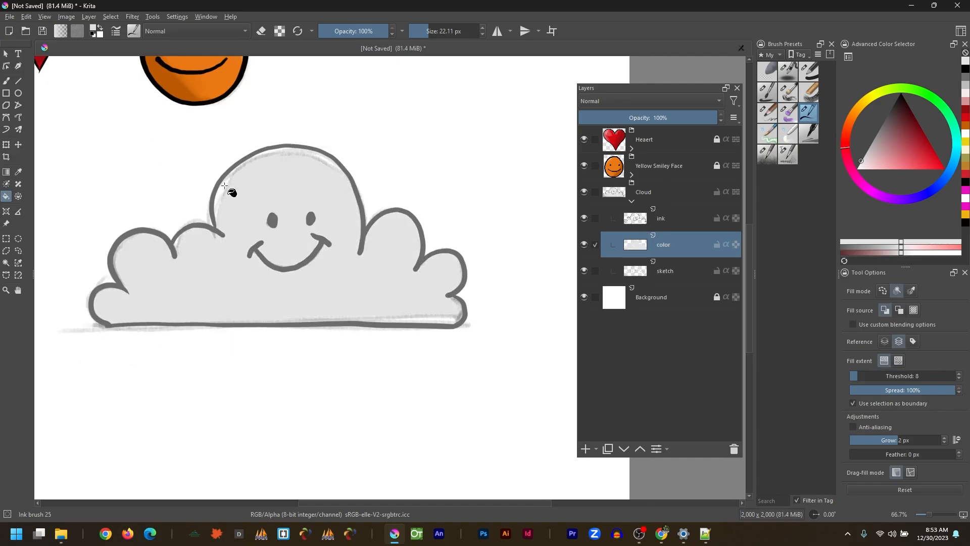
pyautogui.click(220, 206)
pyautogui.hotkey('ctrl', 'z')
# Step: Hide the sketch layer and fill the cloud with light grey on the color layer
pyautogui.click(584, 271)
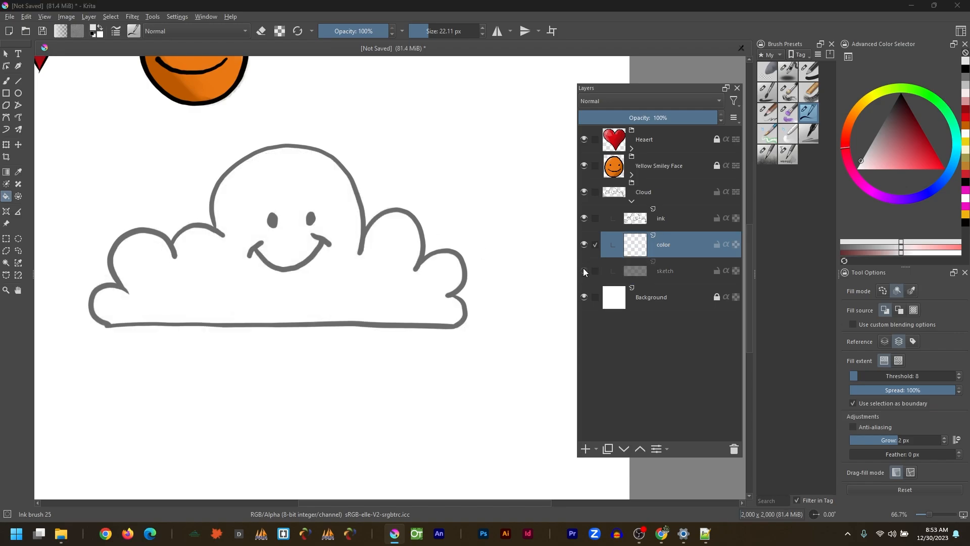
pyautogui.click(296, 192)
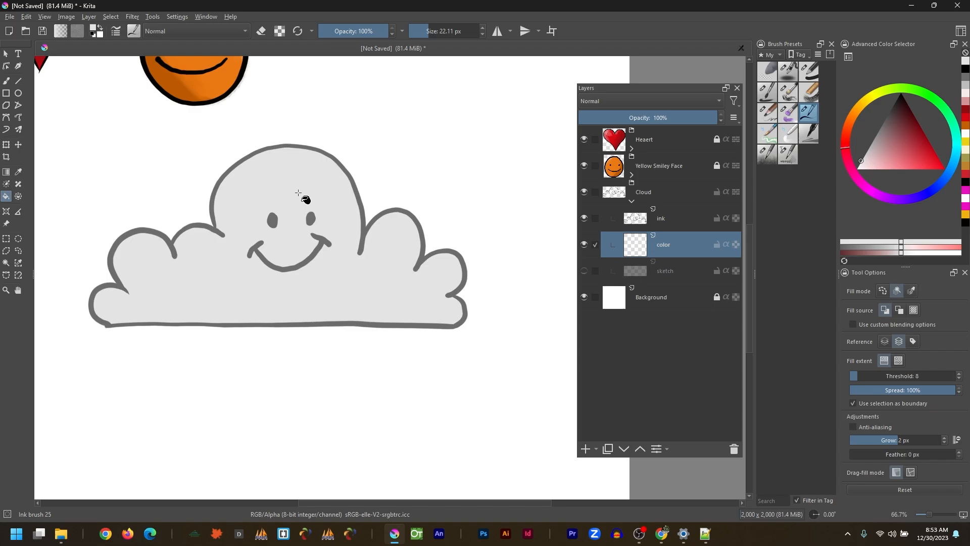
# Step: Toggle the visibility of the color, ink and sketch layers to inspect each one, ending with all three shown
pyautogui.click(584, 245)
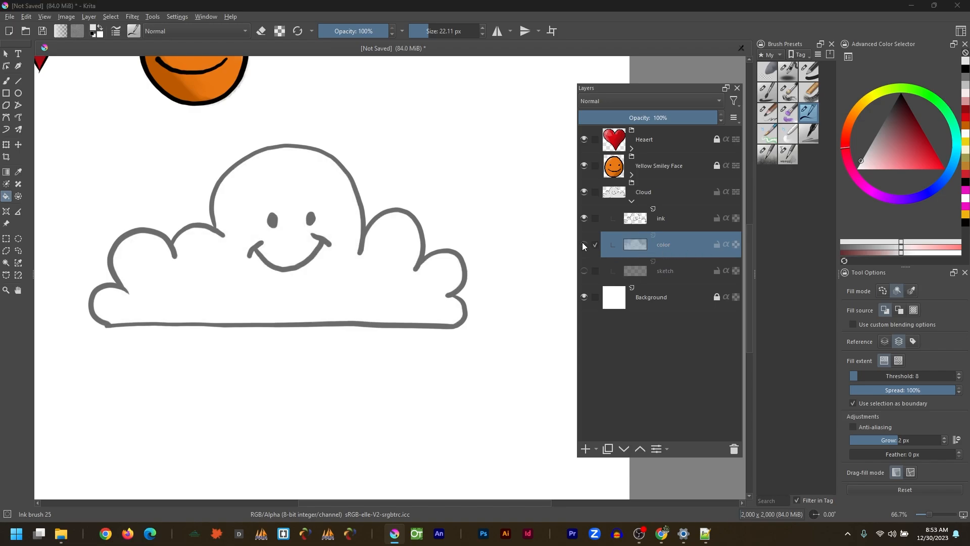
pyautogui.click(584, 245)
pyautogui.click(584, 219)
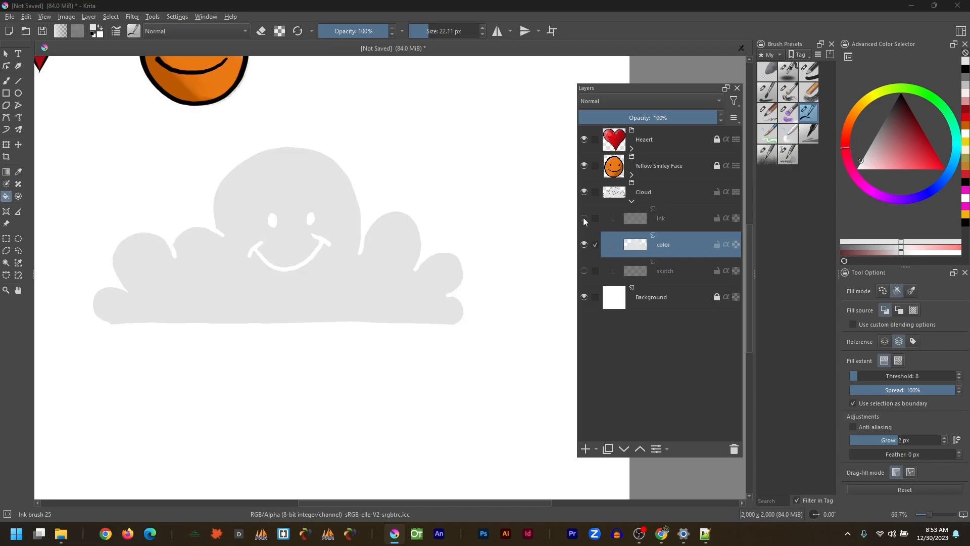
pyautogui.click(584, 244)
pyautogui.click(584, 271)
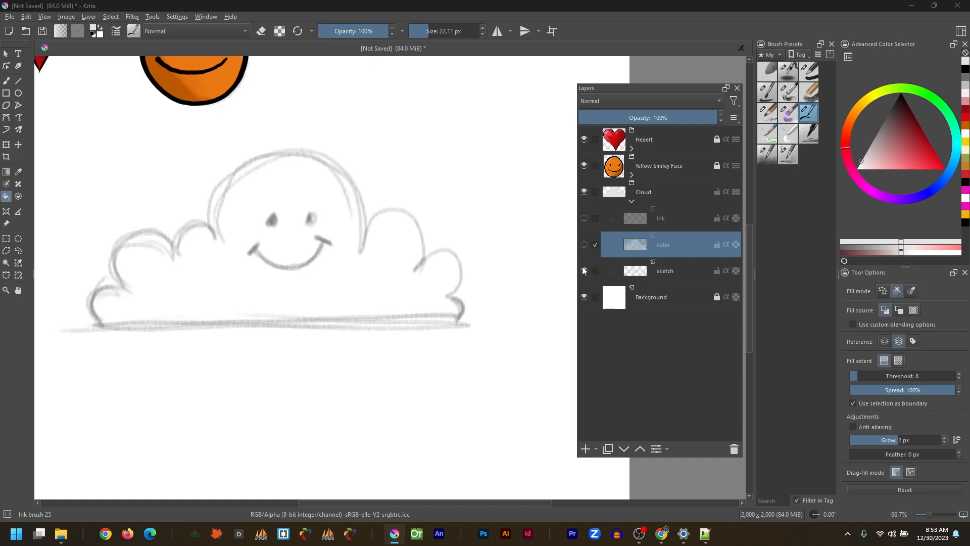
pyautogui.click(584, 270)
pyautogui.click(584, 268)
pyautogui.click(584, 244)
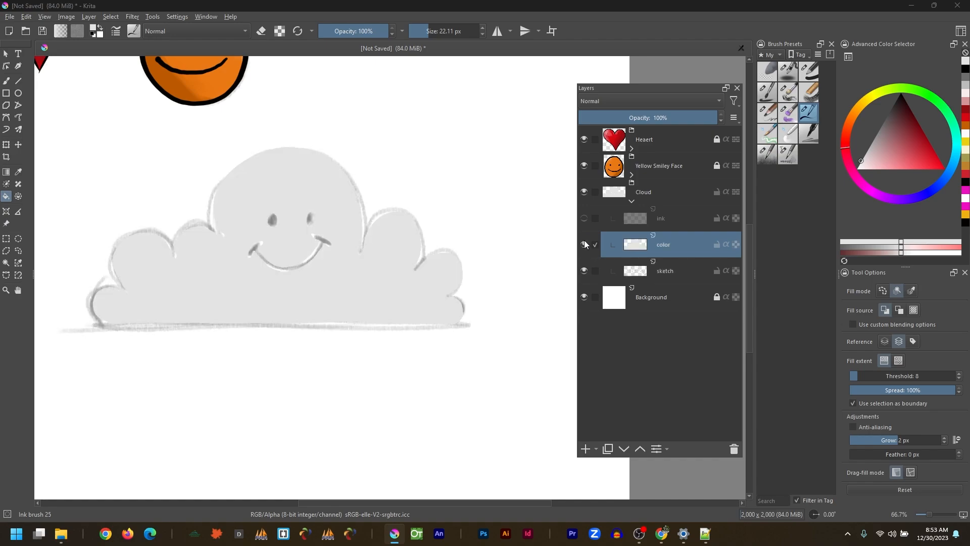
pyautogui.click(584, 219)
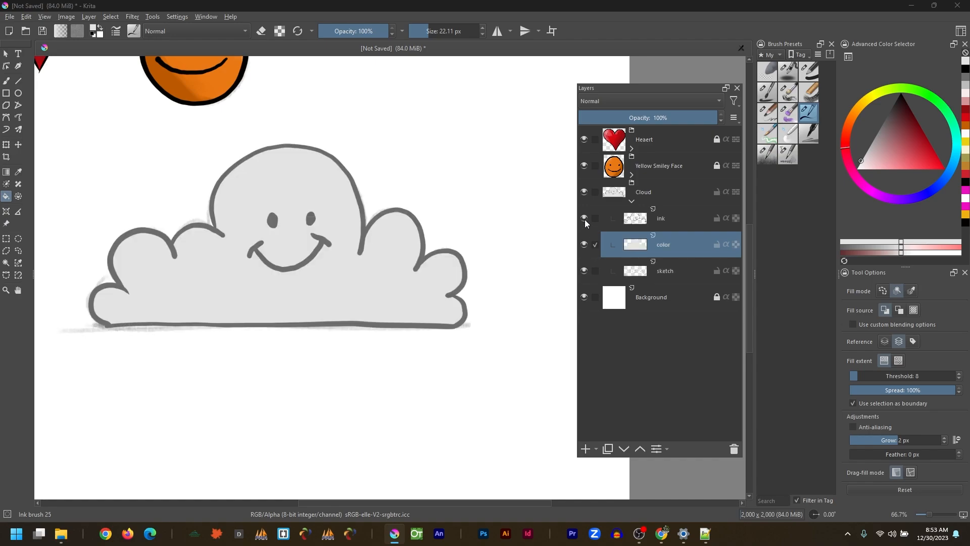
# Step: Shade the left sides of the bumps and the cloud's base using the Dry Brushing preset with Preserve Alpha on
pyautogui.click(789, 92)
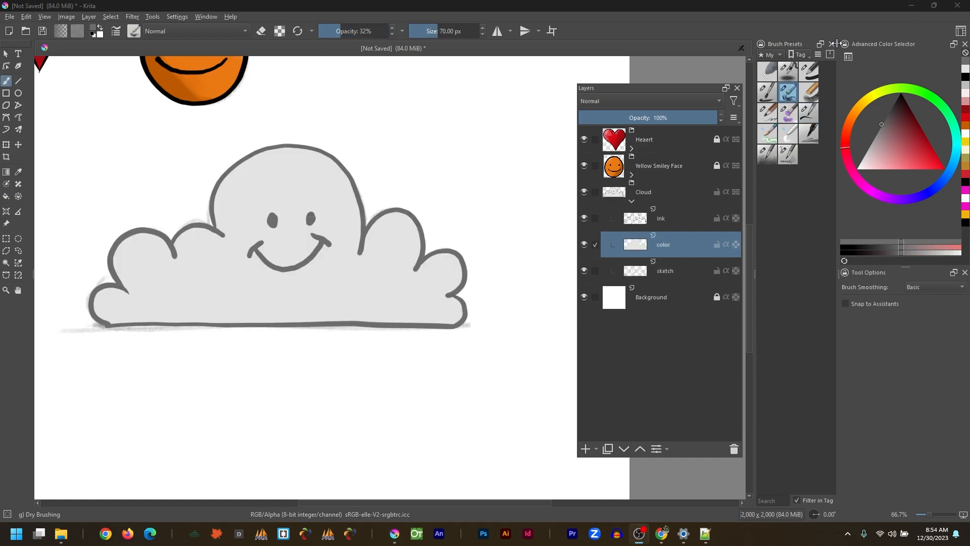
pyautogui.click(280, 39)
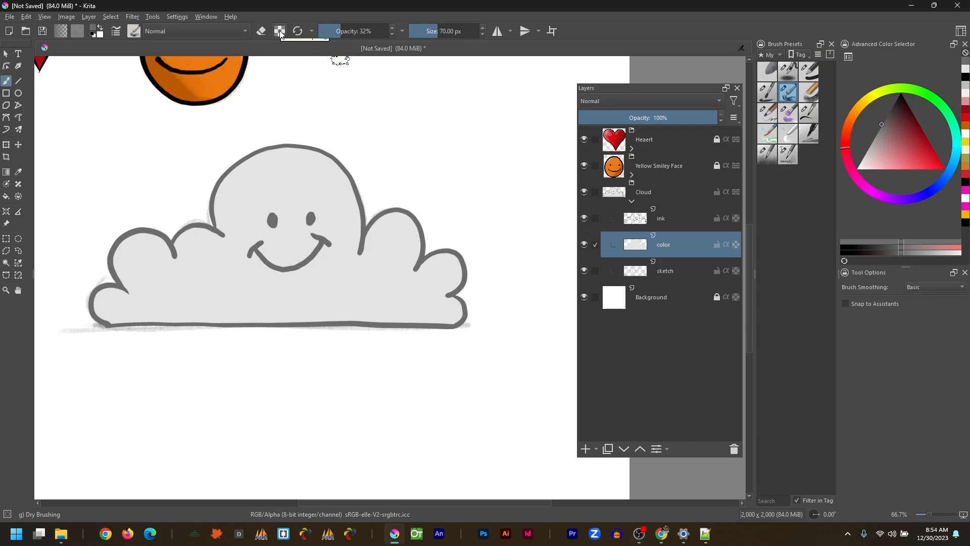
pyautogui.click(280, 32)
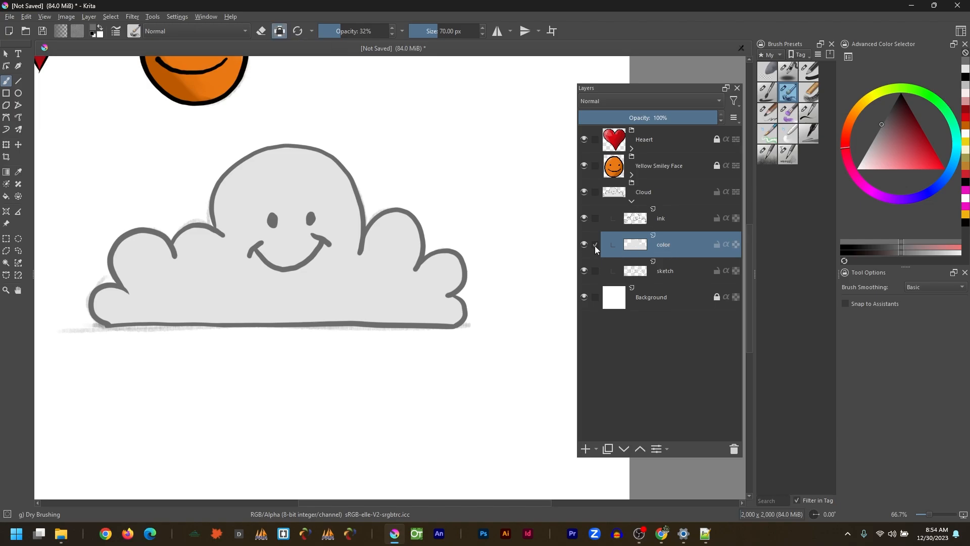
pyautogui.moveTo(98, 293)
pyautogui.mouseDown()
pyautogui.moveTo(172, 317)
pyautogui.moveTo(110, 318)
pyautogui.moveTo(190, 337)
pyautogui.moveTo(121, 261)
pyautogui.moveTo(138, 236)
pyautogui.moveTo(183, 247)
pyautogui.moveTo(232, 174)
pyautogui.moveTo(235, 223)
pyautogui.moveTo(447, 252)
pyautogui.moveTo(414, 310)
pyautogui.moveTo(197, 317)
pyautogui.moveTo(413, 310)
pyautogui.moveTo(203, 317)
pyautogui.moveTo(258, 299)
pyautogui.moveTo(225, 298)
pyautogui.moveTo(135, 308)
pyautogui.moveTo(250, 302)
pyautogui.moveTo(419, 332)
pyautogui.moveTo(388, 216)
pyautogui.moveTo(373, 235)
pyautogui.moveTo(96, 282)
pyautogui.moveTo(112, 323)
pyautogui.moveTo(104, 307)
pyautogui.moveTo(131, 317)
pyautogui.moveTo(104, 305)
pyautogui.moveTo(125, 241)
pyautogui.moveTo(117, 235)
pyautogui.moveTo(117, 285)
pyautogui.moveTo(119, 255)
pyautogui.mouseUp()
pyautogui.moveTo(186, 226)
pyautogui.mouseDown()
pyautogui.moveTo(225, 174)
pyautogui.moveTo(236, 205)
pyautogui.mouseUp()
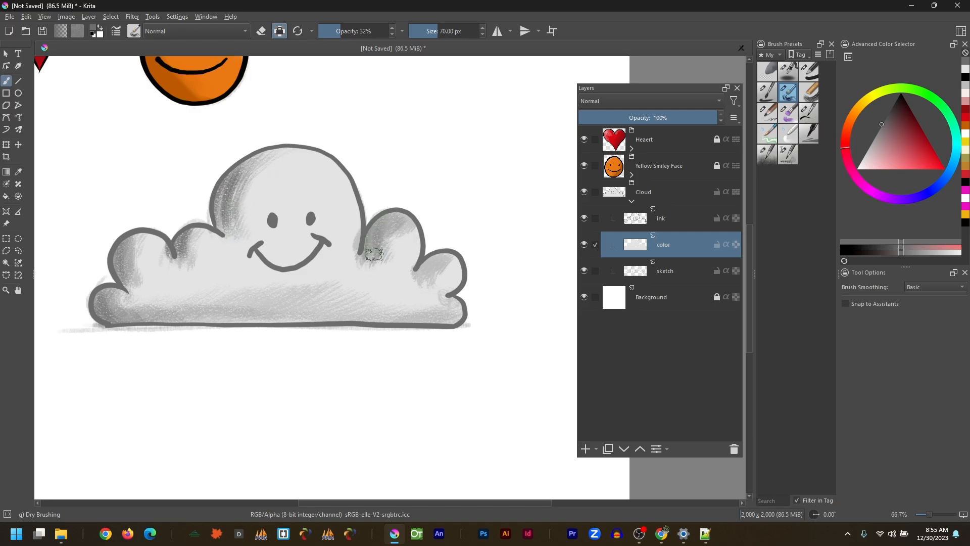
# Step: Soften the shading with sampled light grey and brighten the right edges of the bumps, undoing unwanted strokes
pyautogui.keyDown('ctrl'); pyautogui.click(363, 298); pyautogui.keyUp('ctrl')
pyautogui.moveTo(397, 245)
pyautogui.mouseDown()
pyautogui.moveTo(379, 262)
pyautogui.moveTo(437, 299)
pyautogui.mouseUp()
pyautogui.moveTo(236, 214); pyautogui.dragTo(259, 173)
pyautogui.moveTo(189, 242); pyautogui.dragTo(136, 286)
pyautogui.hotkey('ctrl', 'z')
pyautogui.hotkey('ctrl', 'z')
pyautogui.hotkey('ctrl', 'z')
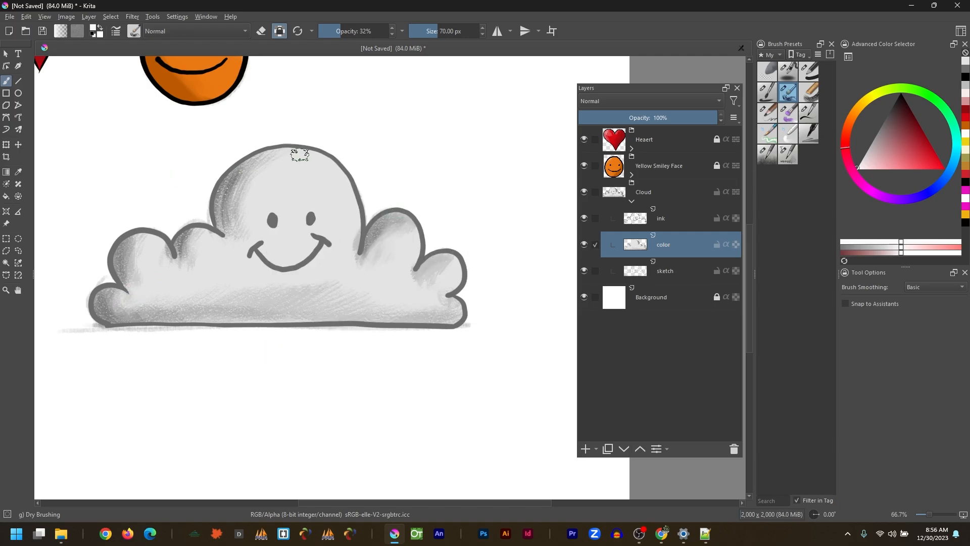
pyautogui.keyDown('ctrl'); pyautogui.click(317, 153); pyautogui.keyUp('ctrl')
pyautogui.moveTo(317, 153)
pyautogui.mouseDown()
pyautogui.moveTo(427, 245)
pyautogui.moveTo(465, 256)
pyautogui.mouseUp()
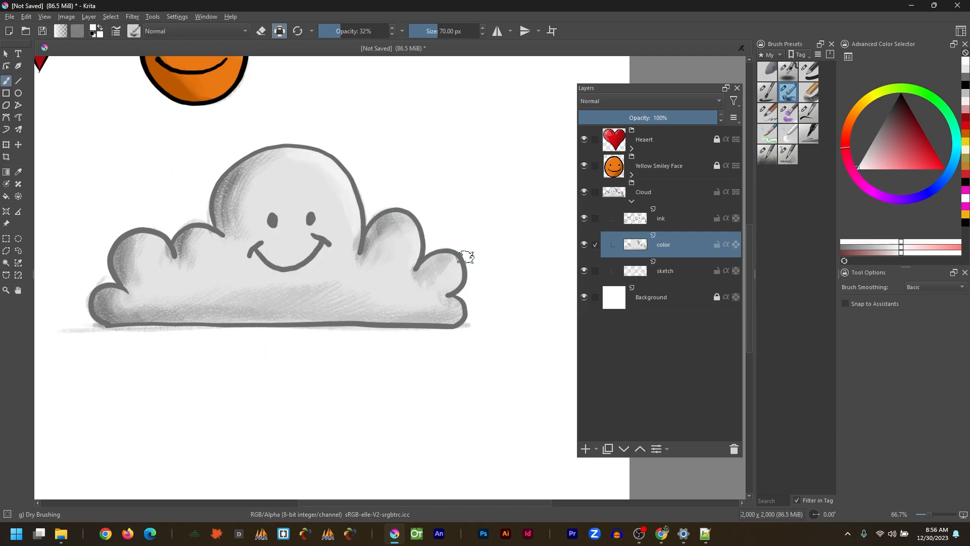
# Step: Hide the sketch layer, and try moving the color layer on its own before undoing that move
pyautogui.click(584, 270)
pyautogui.press('t')
pyautogui.press('-')
pyautogui.moveTo(277, 277); pyautogui.dragTo(324, 231)
pyautogui.hotkey('ctrl', 'z')
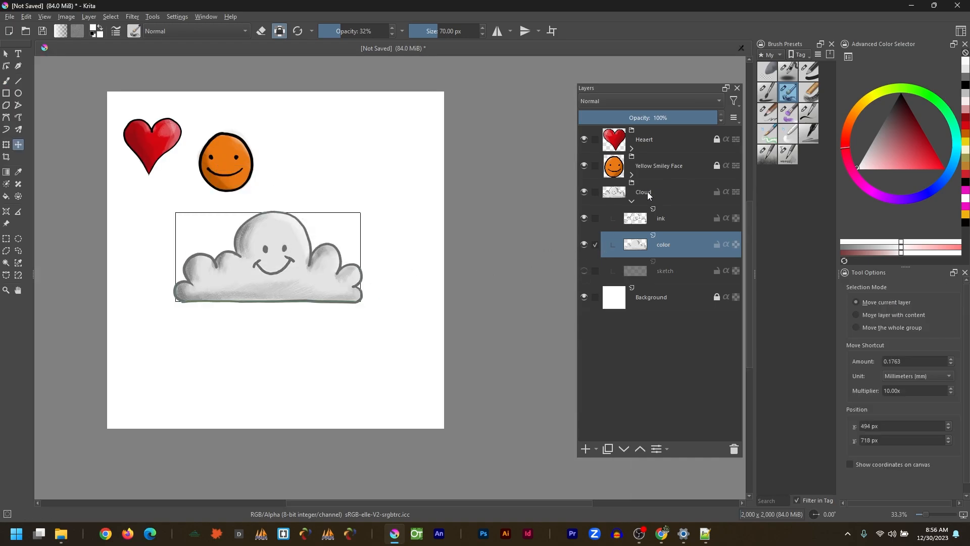
# Step: Move the whole Cloud group and scale it down proportionally to about two thirds of its size
pyautogui.click(646, 196)
pyautogui.moveTo(298, 269)
pyautogui.mouseDown()
pyautogui.moveTo(359, 190)
pyautogui.moveTo(315, 272)
pyautogui.mouseUp()
pyautogui.click(6, 145)
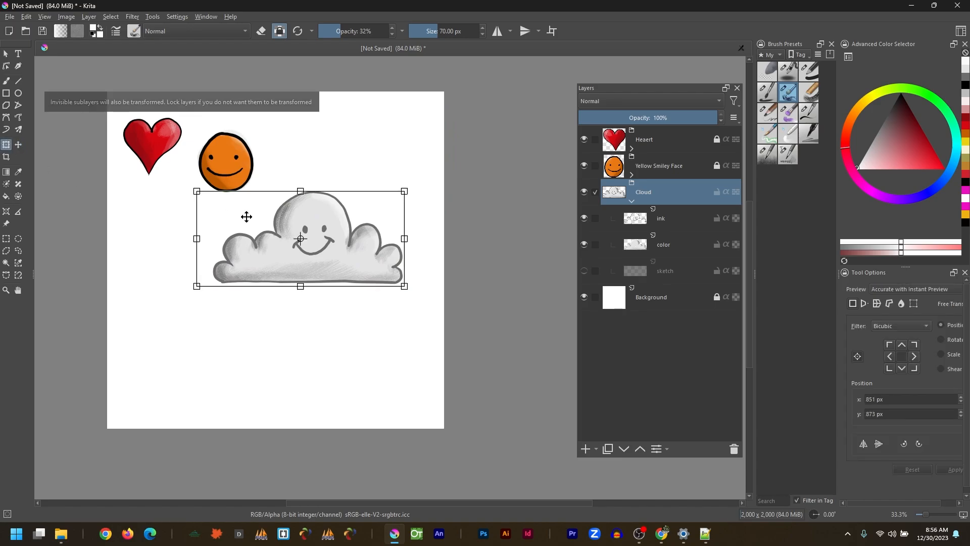
pyautogui.moveTo(207, 244); pyautogui.dragTo(227, 213)
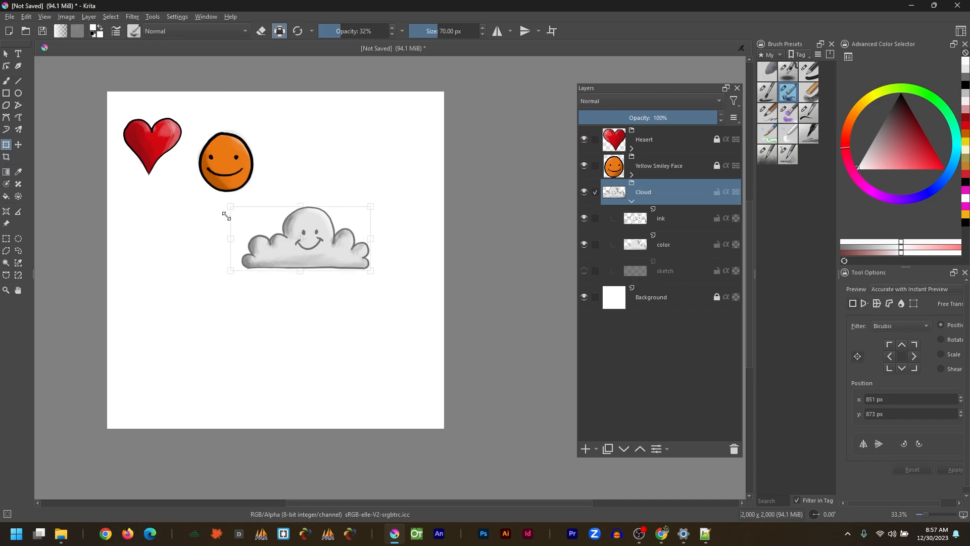
pyautogui.click(5, 53)
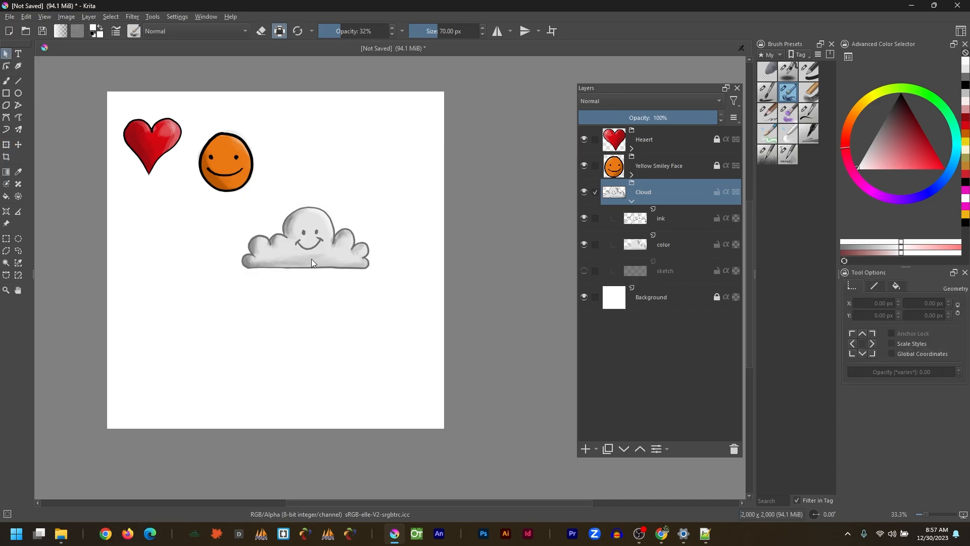
# Step: Move the Cloud group to the right end of the top row and raise the smiley face into line with the heart
pyautogui.click(18, 144)
pyautogui.moveTo(308, 254); pyautogui.dragTo(351, 163)
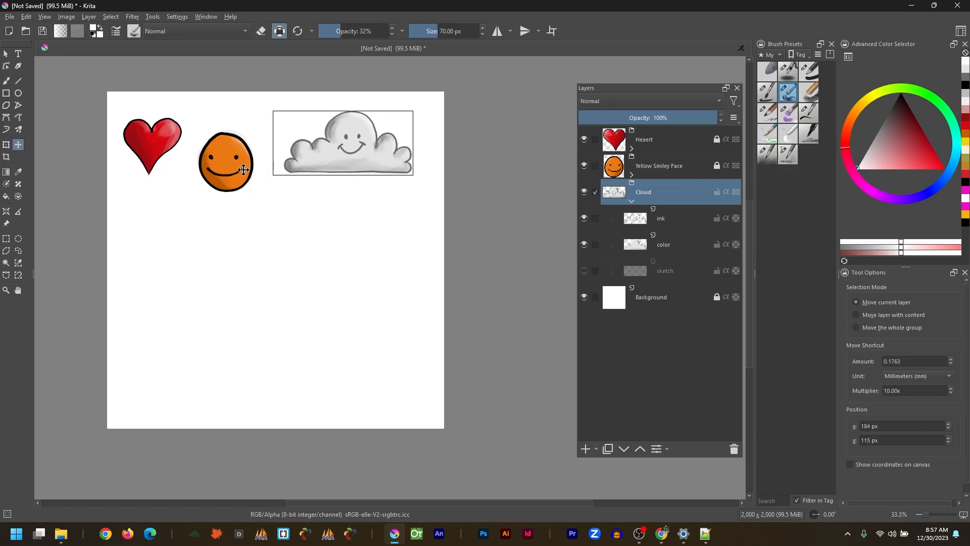
pyautogui.click(632, 201)
pyautogui.click(640, 169)
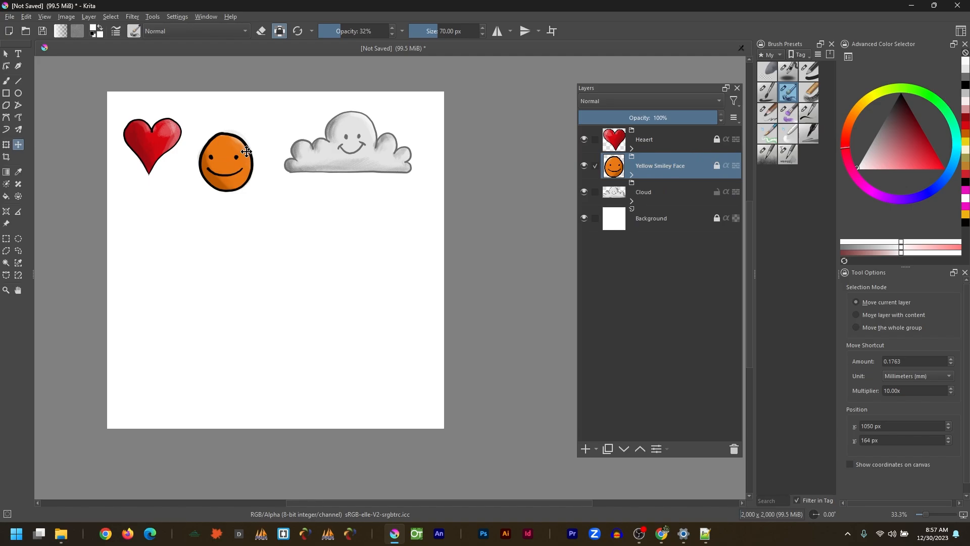
pyautogui.moveTo(243, 169); pyautogui.dragTo(254, 155)
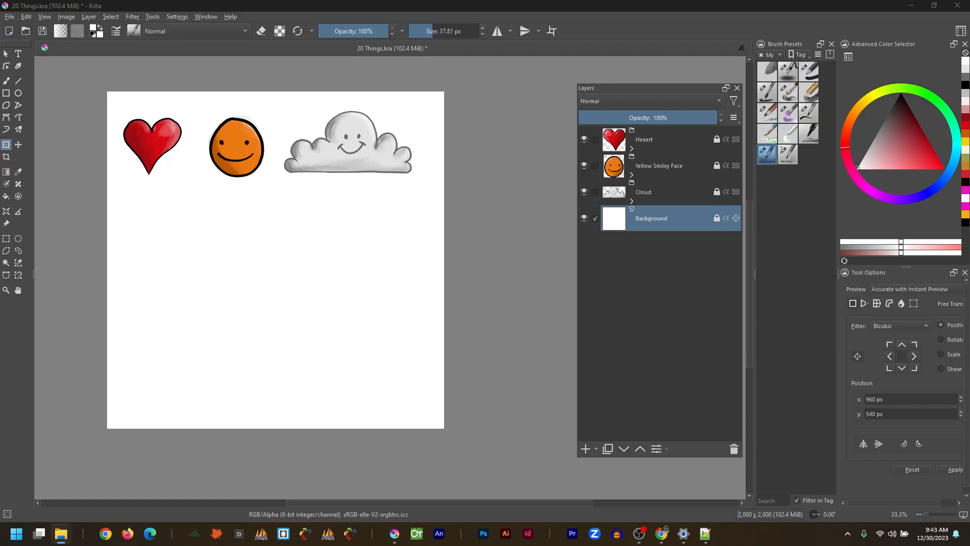
# Step: Switch to File Explorer and preview the concrete, cork, bricks, notepad and paper bag images in the backgrounds folder
pyautogui.hotkey('alt', 'Tab')
pyautogui.moveTo(555, 101); pyautogui.dragTo(541, 118)
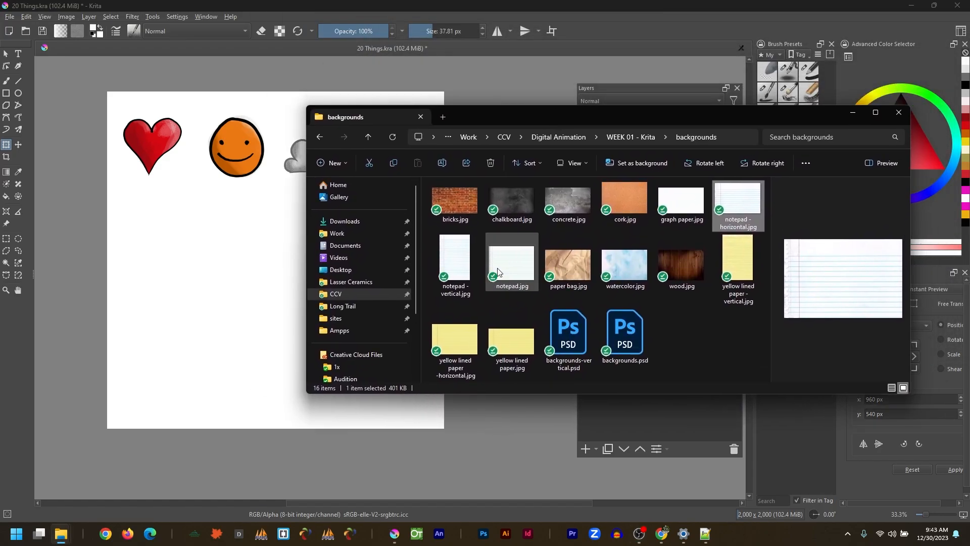
pyautogui.click(571, 203)
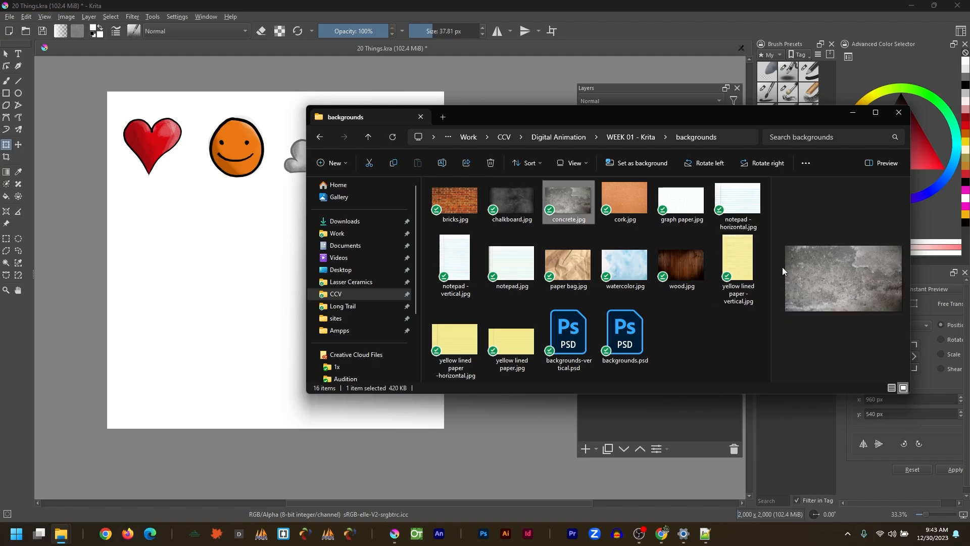
pyautogui.moveTo(771, 266); pyautogui.dragTo(707, 266)
pyautogui.click(619, 204)
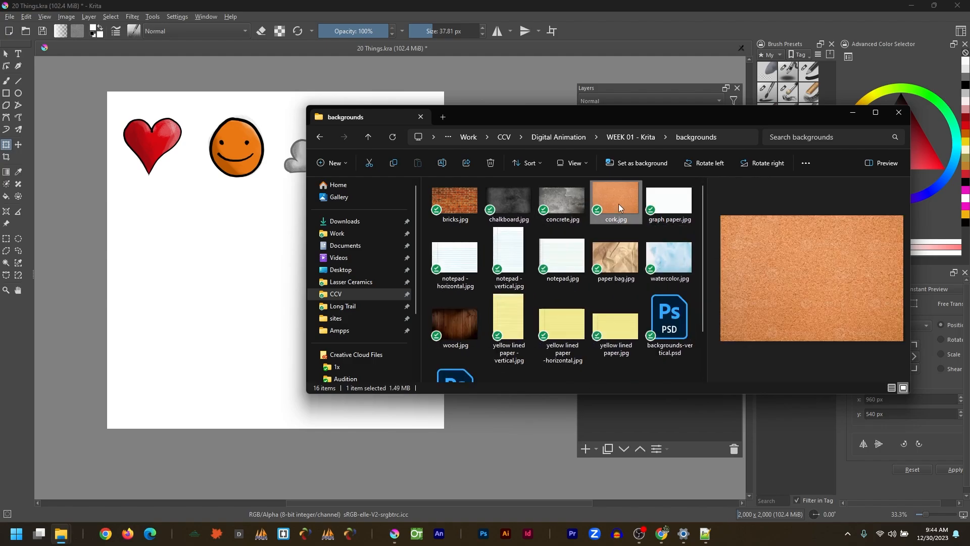
pyautogui.click(459, 204)
pyautogui.click(580, 264)
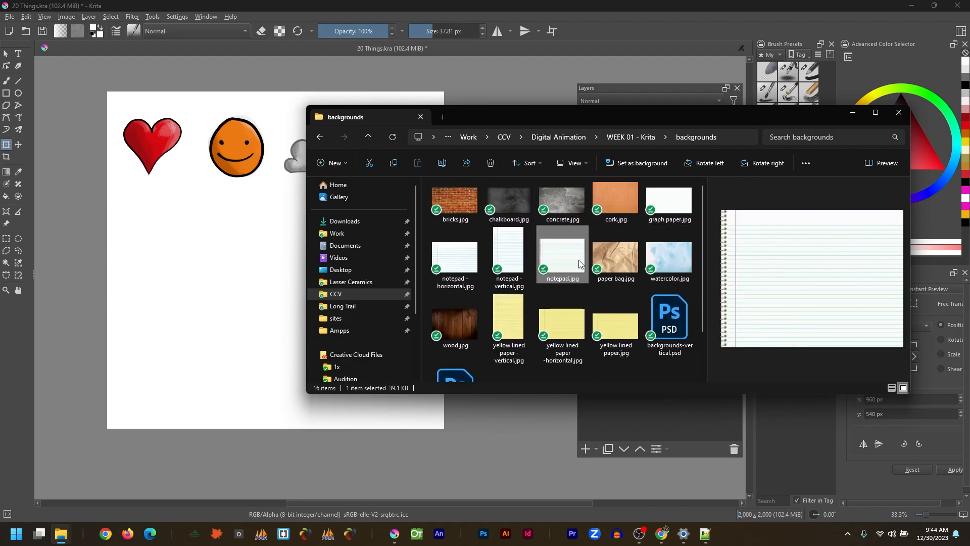
pyautogui.click(627, 260)
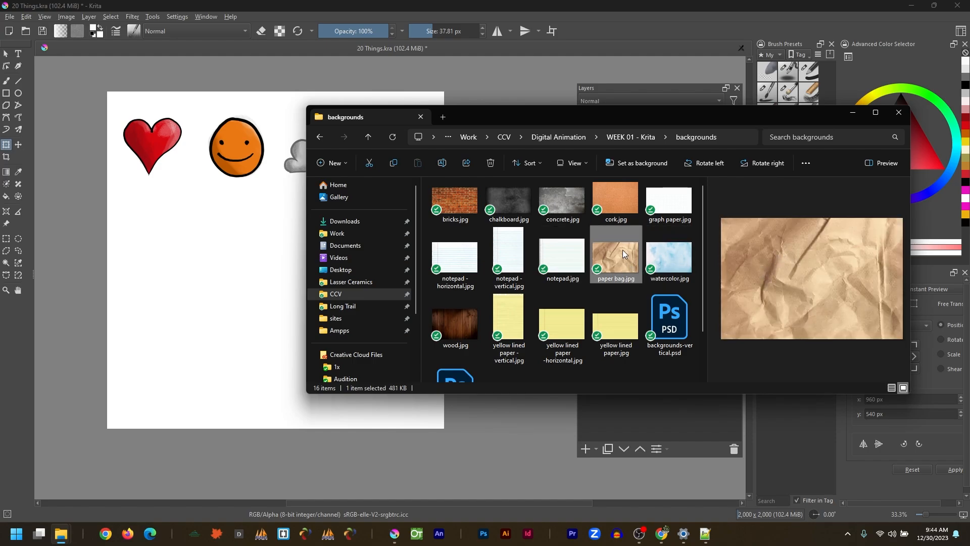
# Step: Bring paper bag.jpg into the Krita drawing as a layer above Background and enlarge it slightly beyond the canvas edges
pyautogui.moveTo(615, 247); pyautogui.dragTo(211, 227)
pyautogui.click(229, 226)
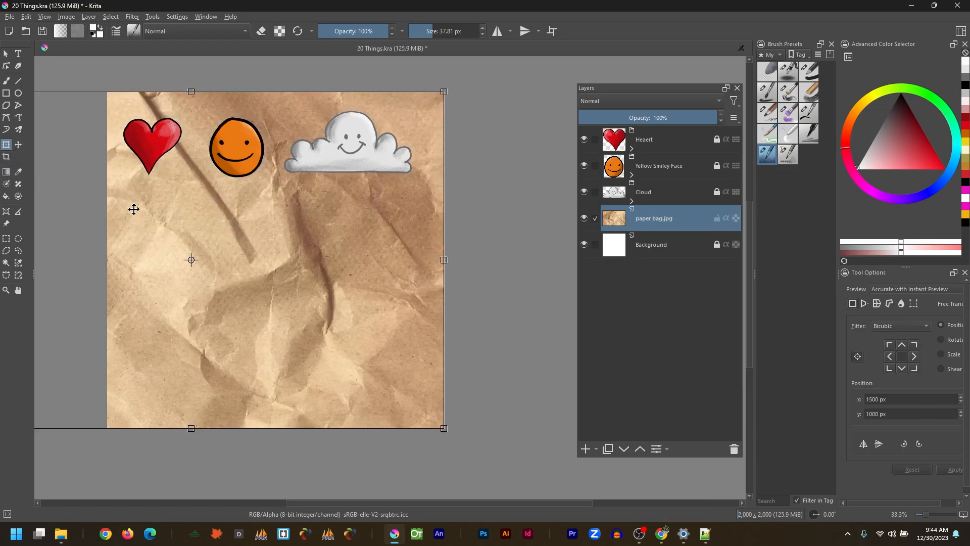
pyautogui.moveTo(143, 331); pyautogui.dragTo(288, 322)
pyautogui.scroll(-2, 288, 323)
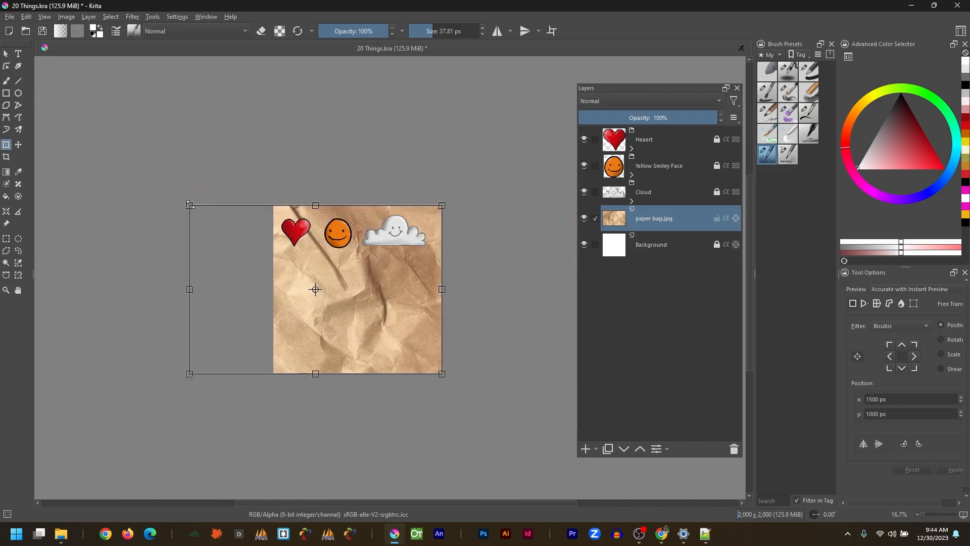
pyautogui.moveTo(190, 206); pyautogui.dragTo(167, 202)
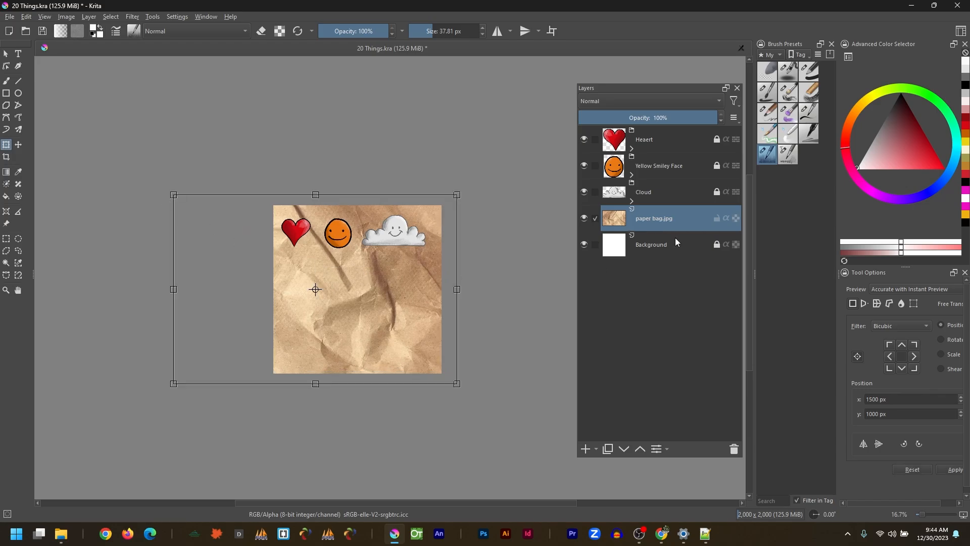
# Step: Try the paper bag layer at 83% opacity, restore it to 100% and lock the layer
pyautogui.moveTo(651, 118); pyautogui.dragTo(699, 118)
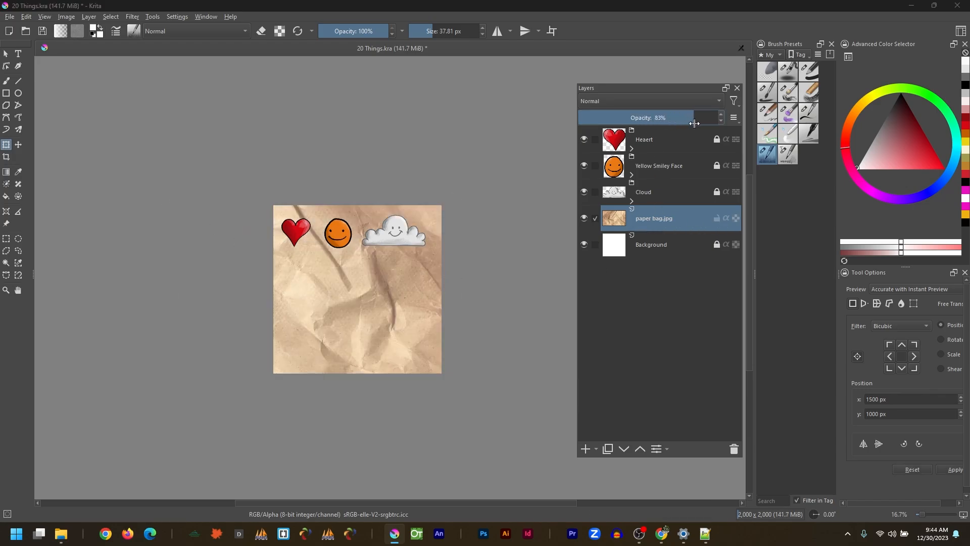
pyautogui.moveTo(690, 190)
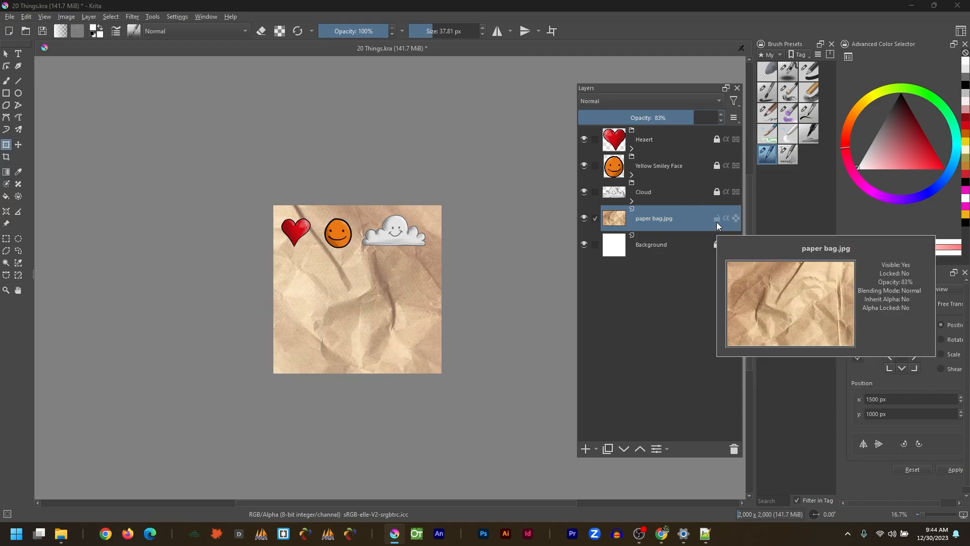
pyautogui.scroll(2, 396, 279)
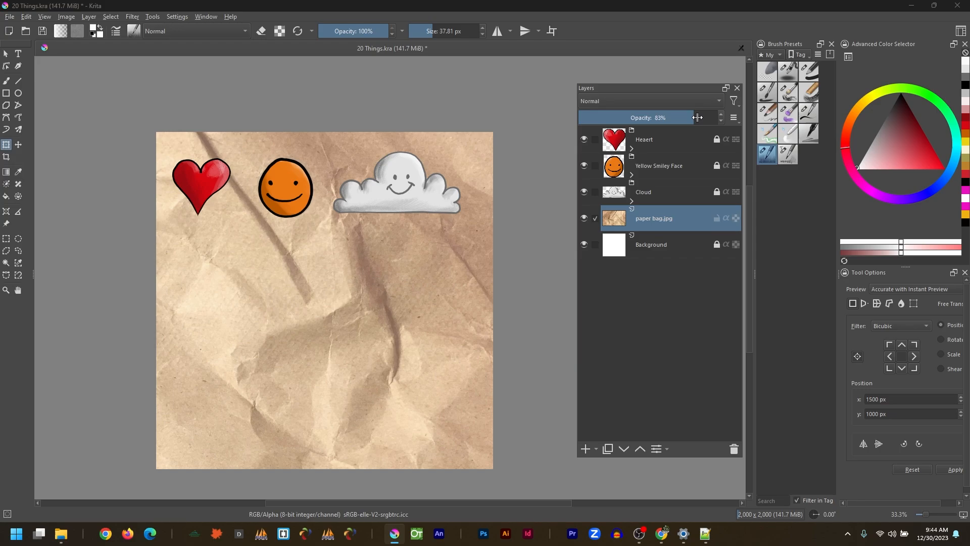
pyautogui.moveTo(696, 118); pyautogui.dragTo(723, 120)
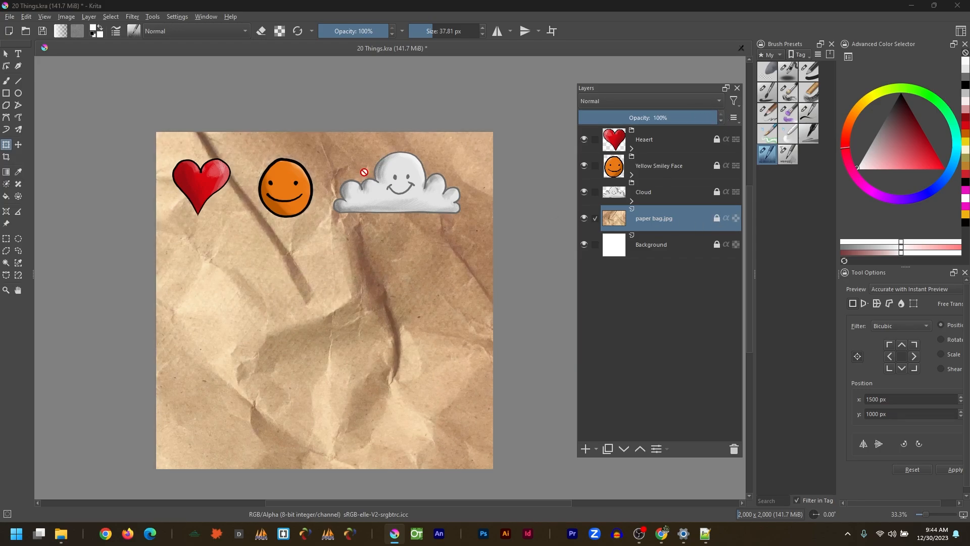
# Step: Bring notepad - vertical.jpg from the backgrounds folder into the drawing as a new layer above the paper bag layer
pyautogui.click(6, 54)
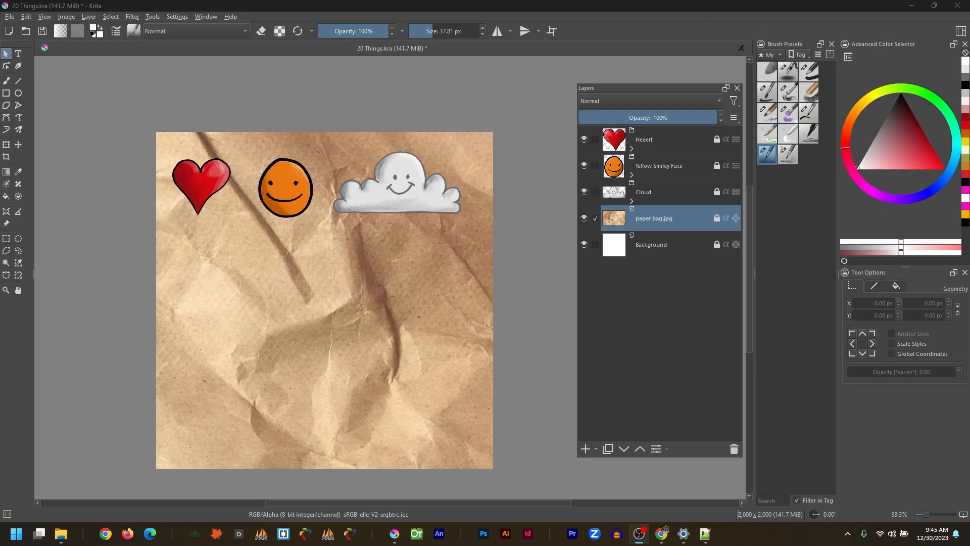
pyautogui.hotkey('alt', 'Tab')
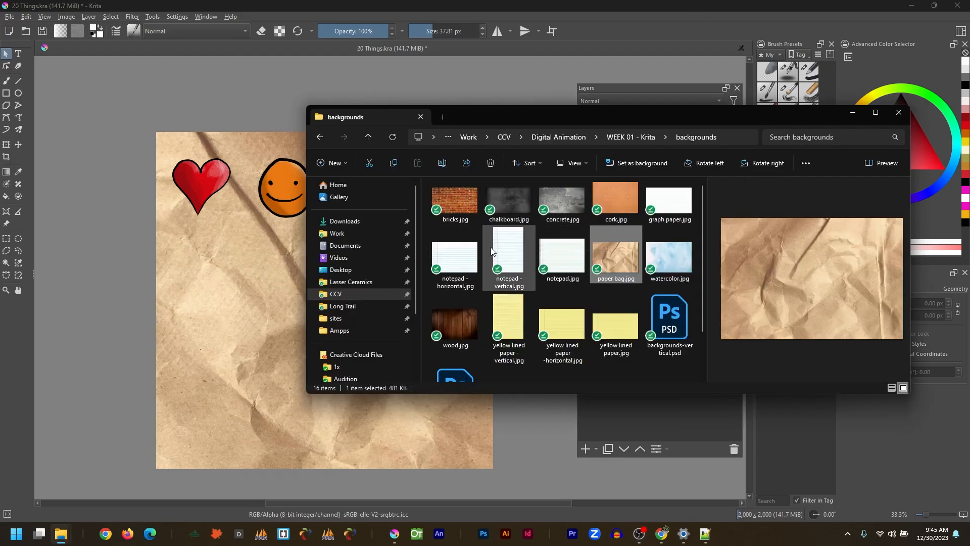
pyautogui.moveTo(511, 250); pyautogui.dragTo(209, 271)
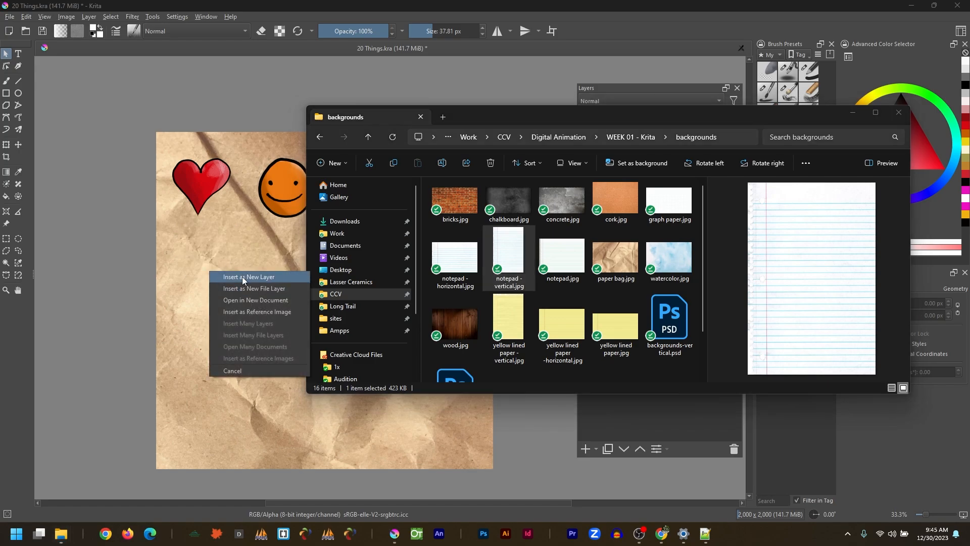
pyautogui.click(241, 276)
# Step: Move the heart, smiley face and cloud down into a loose cluster on the lined paper, with the cloud lowest near the margin
pyautogui.press('t')
pyautogui.moveTo(286, 188); pyautogui.dragTo(271, 260)
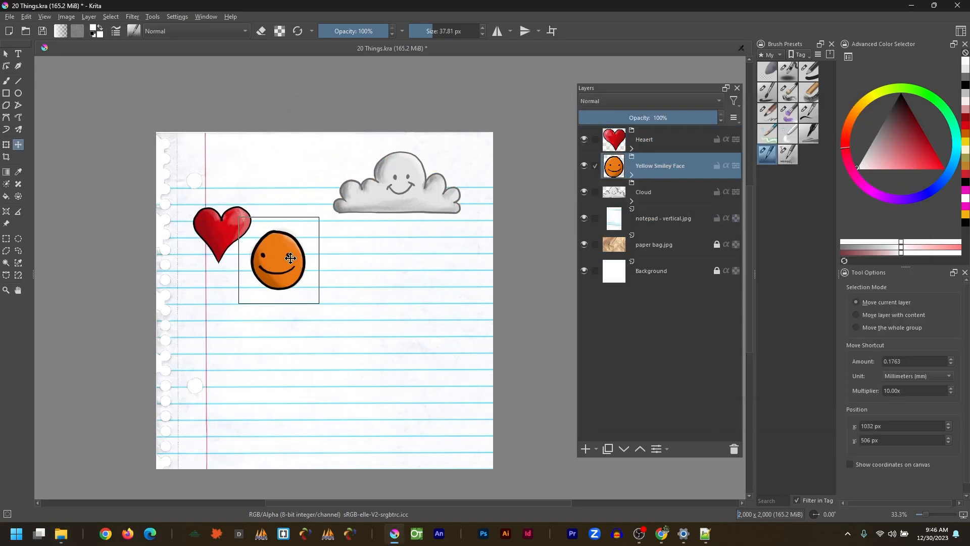
pyautogui.moveTo(397, 185); pyautogui.dragTo(260, 328)
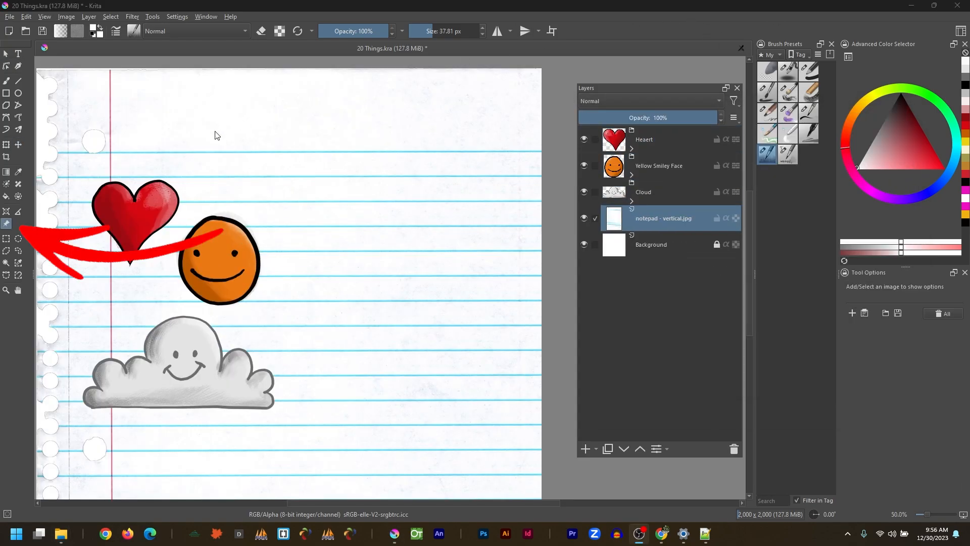
# Step: Add pokemon ball.jpg as a reference image and shrink it on the blank paper beside the smiley face
pyautogui.click(6, 225)
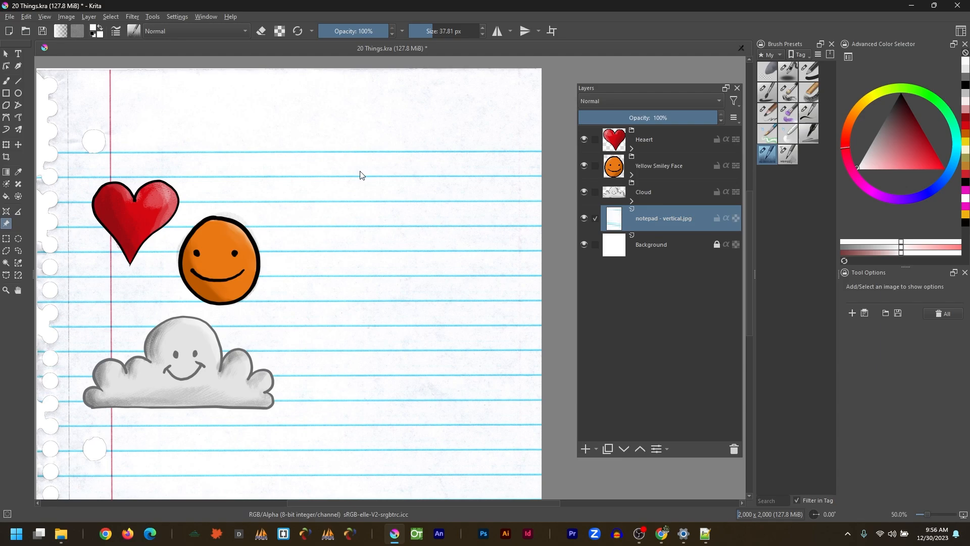
pyautogui.click(852, 313)
pyautogui.click(128, 109)
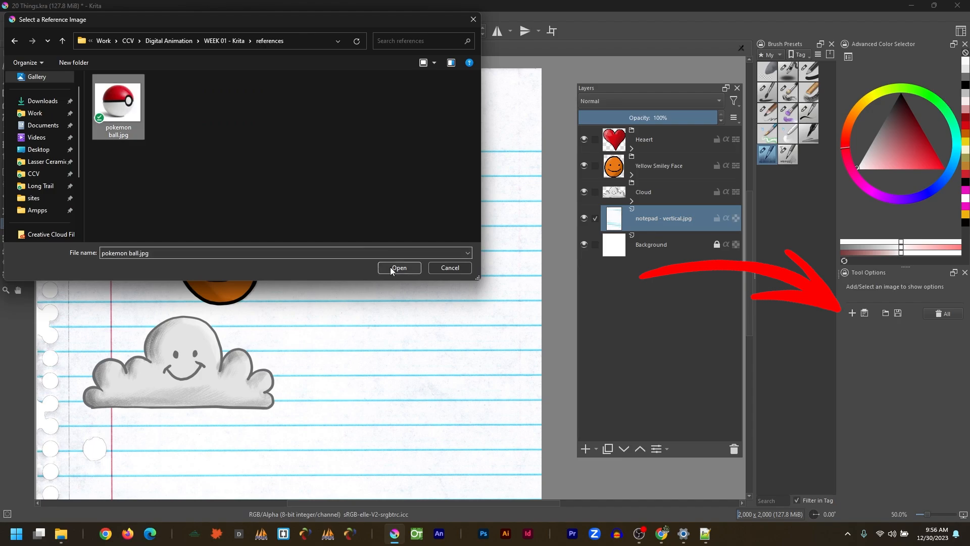
pyautogui.click(399, 267)
pyautogui.moveTo(494, 113); pyautogui.dragTo(370, 262)
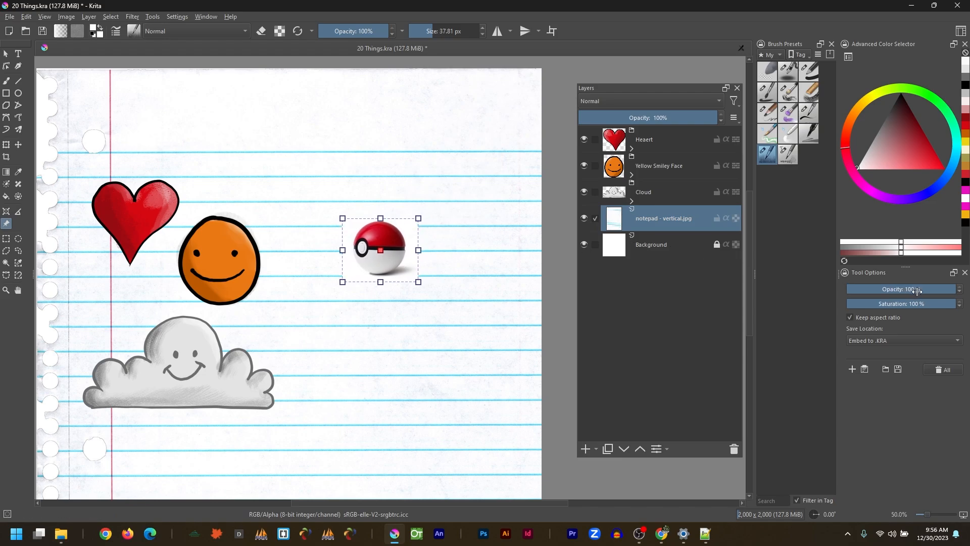
# Step: Set the reference image's save location to Link to Image, leaving opacity, saturation and aspect ratio as they are
pyautogui.moveTo(918, 290); pyautogui.dragTo(960, 304)
pyautogui.click(856, 317)
pyautogui.click(871, 340)
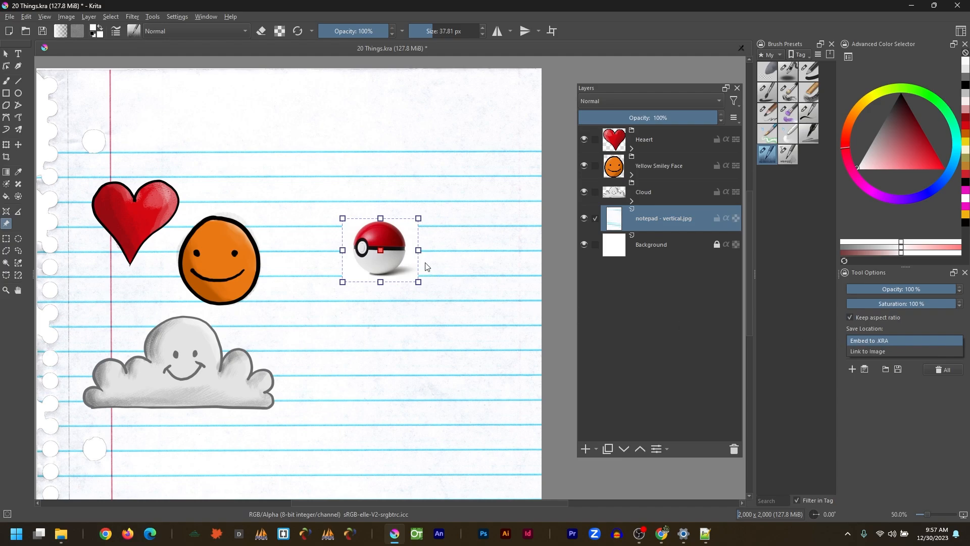
pyautogui.click(858, 352)
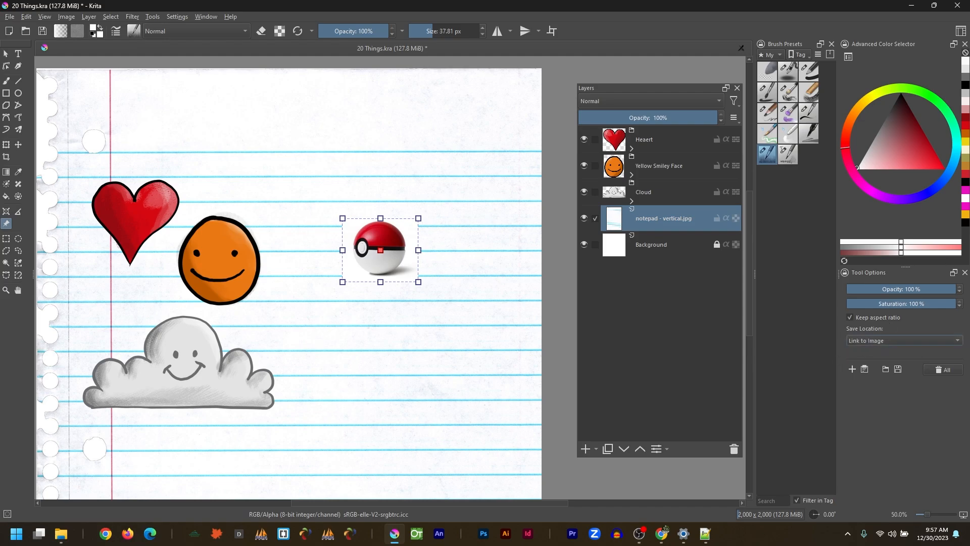
# Step: Enlarge the Pokemon ball reference to more than twice its size and position it on the blank paper beside the smiley face
pyautogui.moveTo(401, 257); pyautogui.dragTo(455, 313)
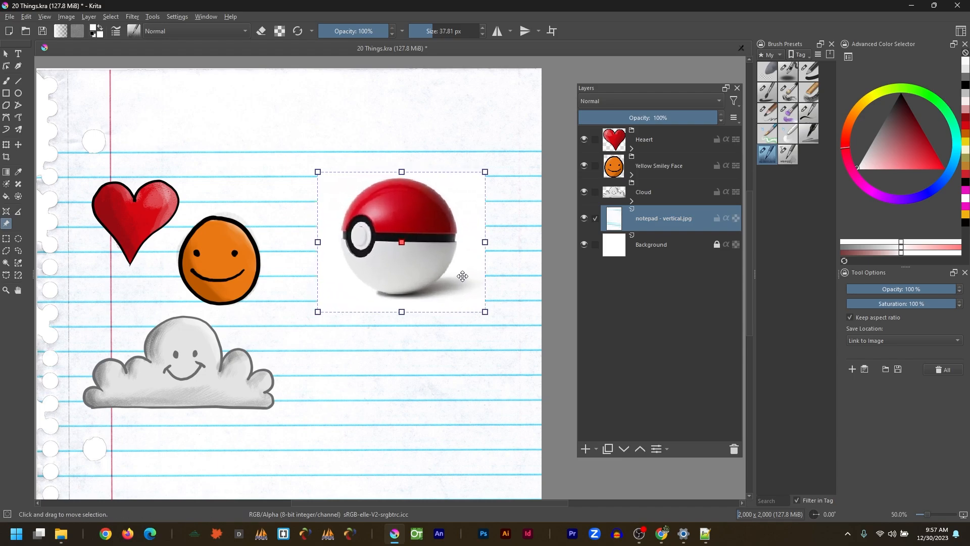
pyautogui.moveTo(450, 264); pyautogui.dragTo(456, 280)
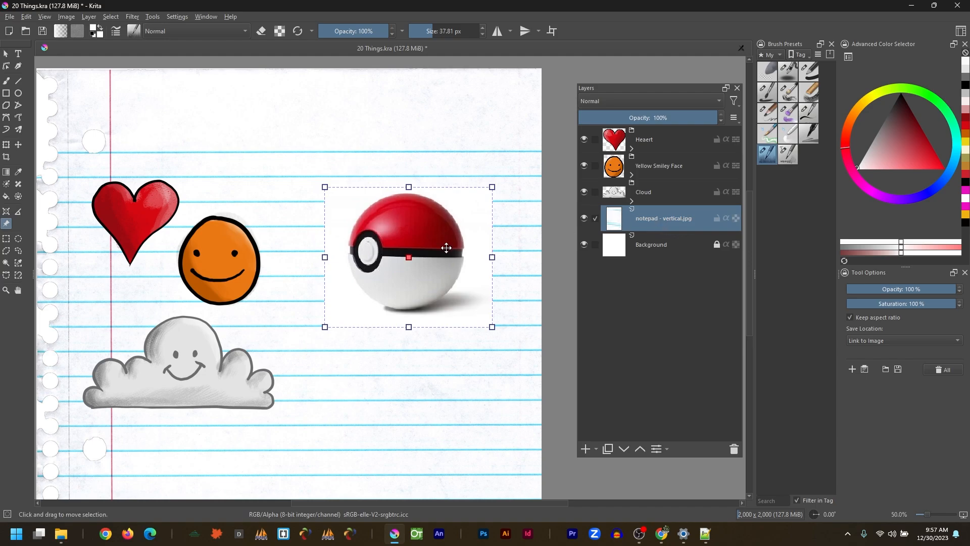
pyautogui.moveTo(446, 248); pyautogui.dragTo(453, 237)
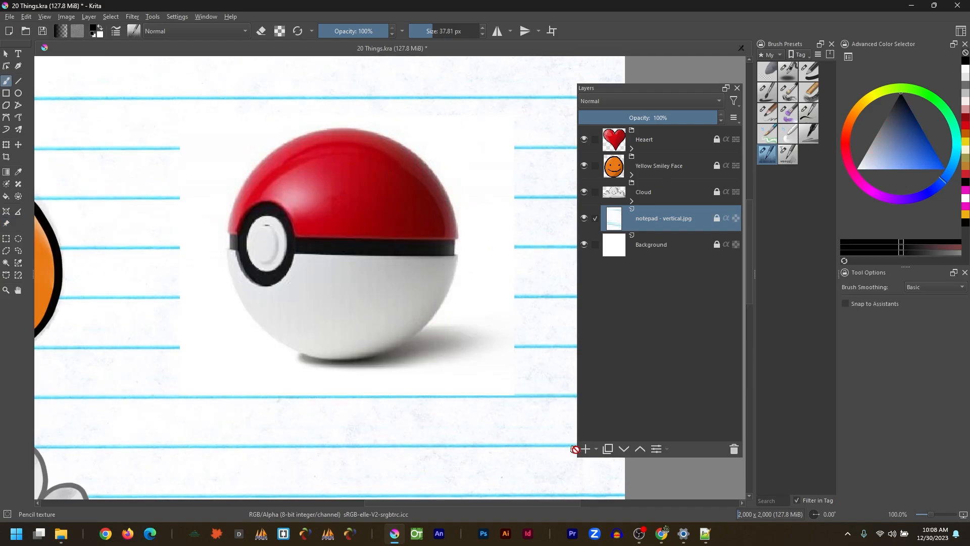
# Step: Add a new layer above the notepad layer and name it sketch
pyautogui.click(585, 448)
pyautogui.doubleClick(647, 220)
pyautogui.write('sket')
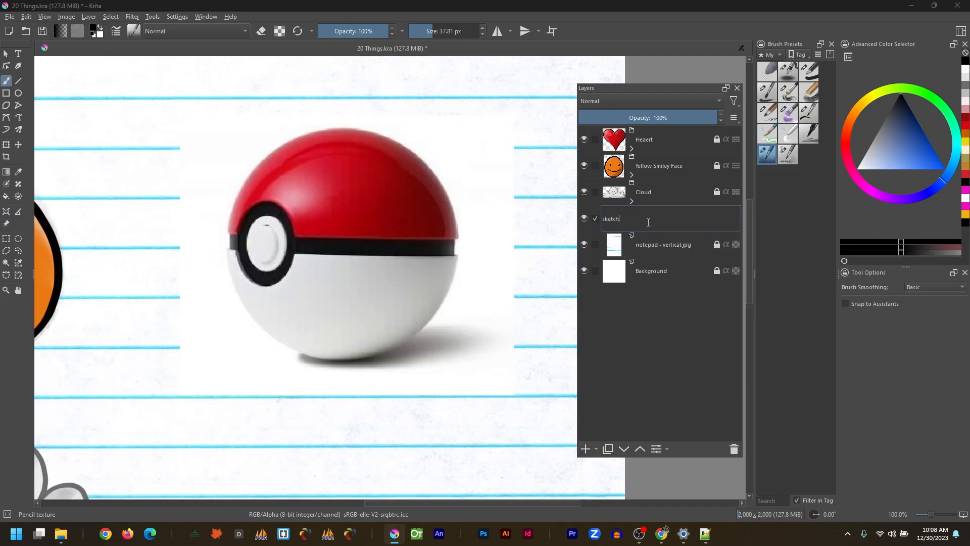
pyautogui.write('ch')
pyautogui.press('Return')
# Step: Put the sketch layer into a quick group and name the group Pokemon Ball
pyautogui.rightClick(648, 222)
pyautogui.moveTo(724, 380)
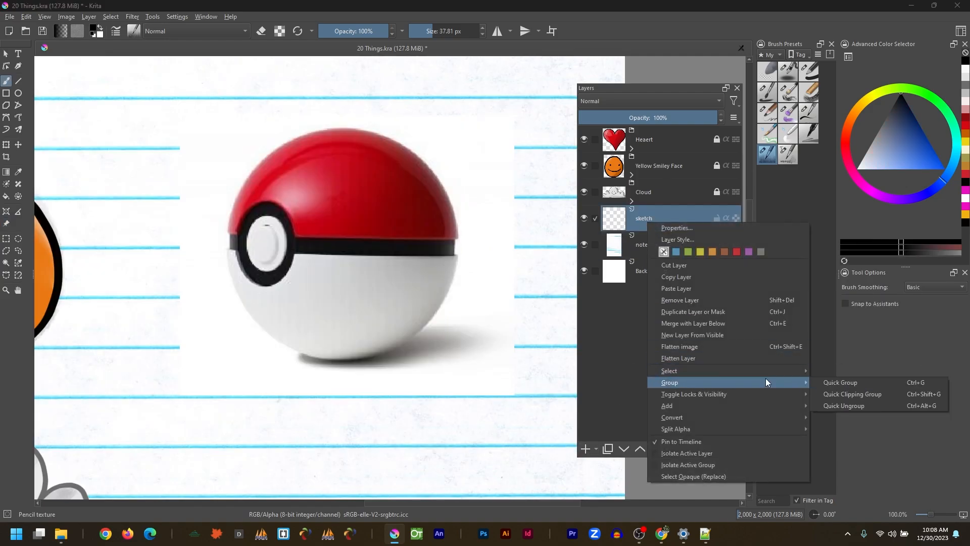
pyautogui.click(840, 382)
pyautogui.doubleClick(657, 219)
pyautogui.write('Pok')
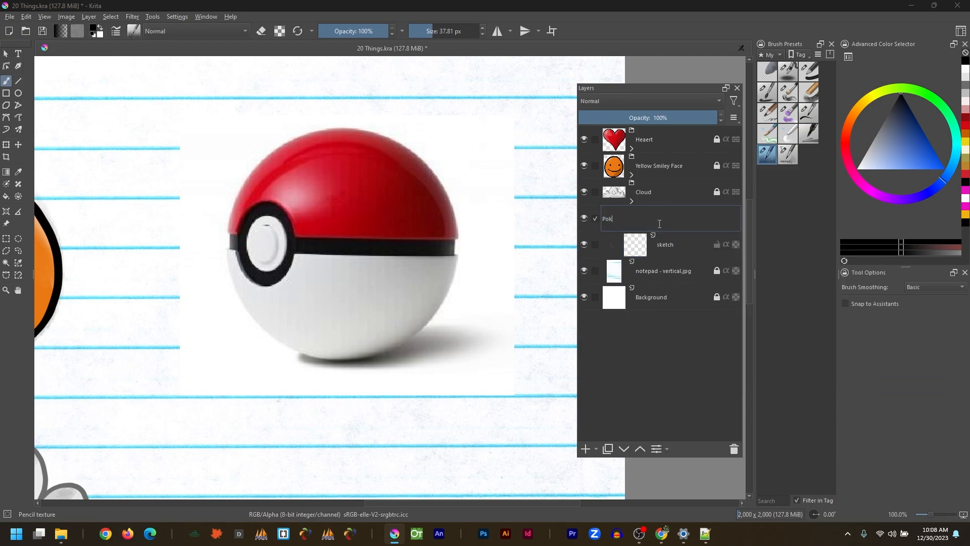
pyautogui.write('emon Ball')
pyautogui.press('Return')
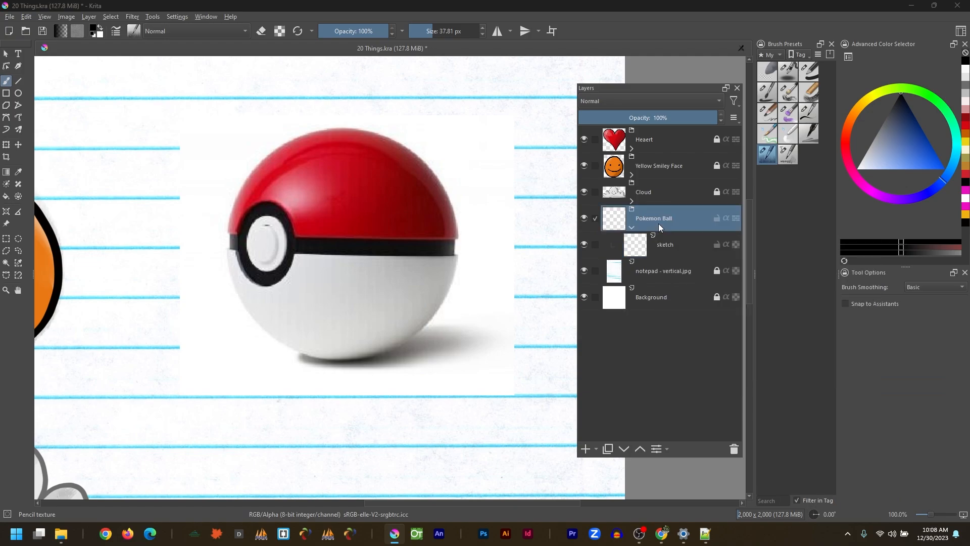
# Step: Make the sketch layer active and choose the Pencil texture brush with eraser mode turned off
pyautogui.click(657, 244)
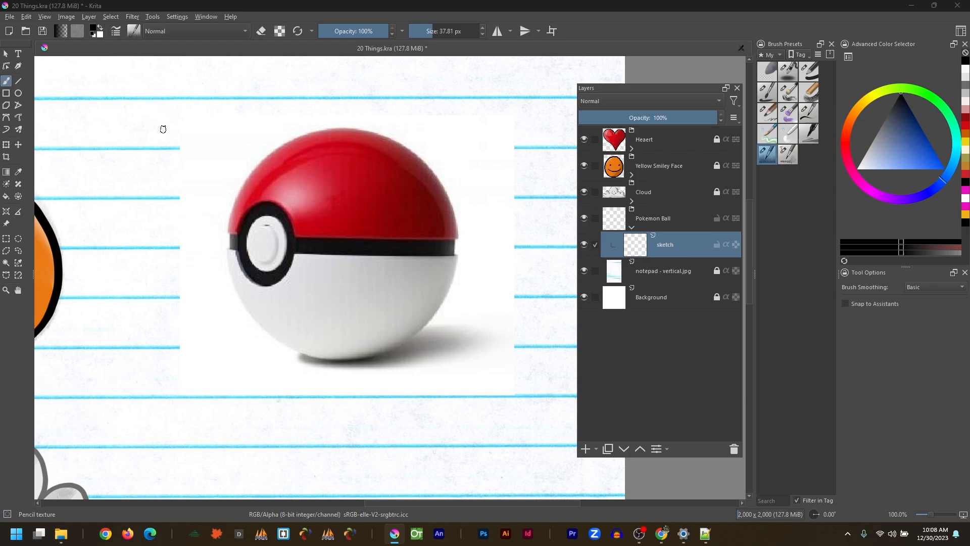
pyautogui.moveTo(201, 112)
pyautogui.mouseDown()
pyautogui.moveTo(153, 163)
pyautogui.moveTo(178, 324)
pyautogui.mouseUp()
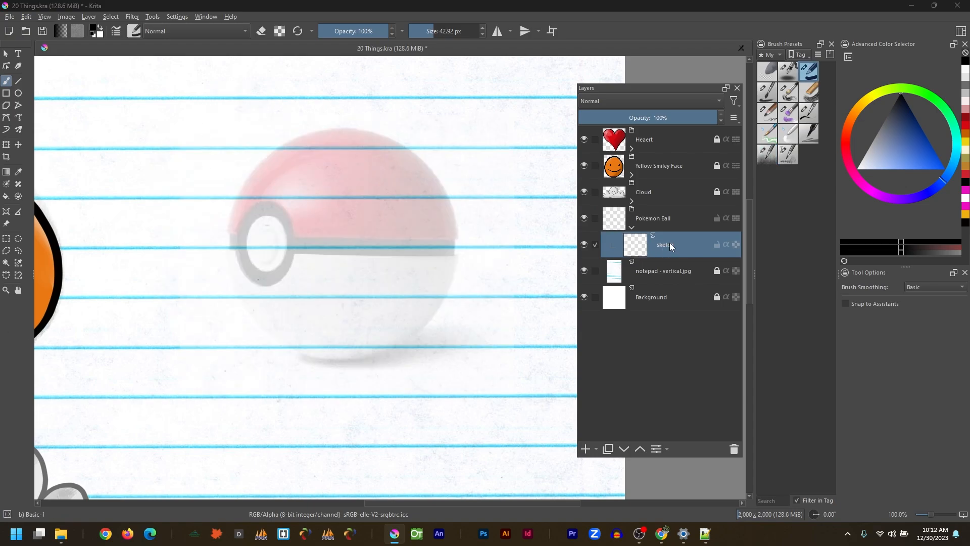
pyautogui.click(766, 153)
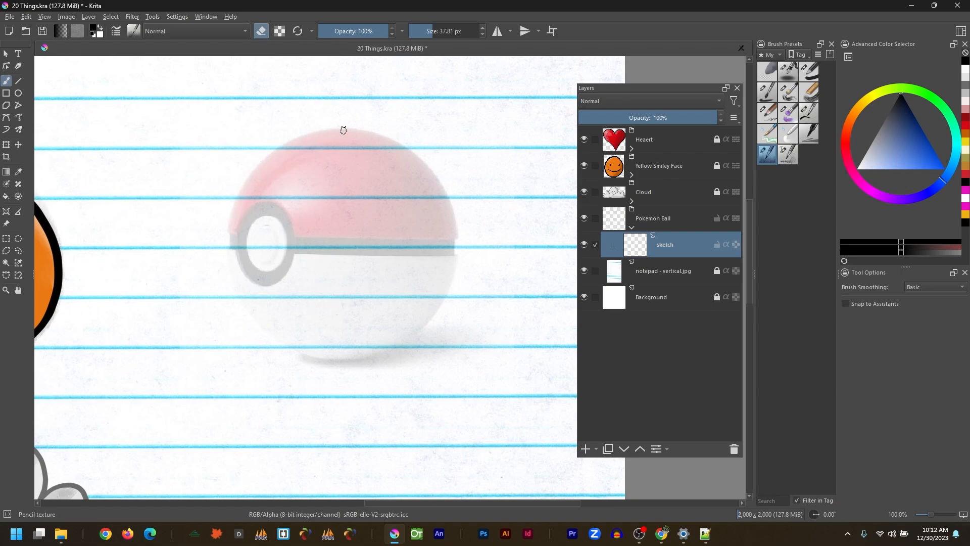
pyautogui.press('e')
# Step: Trace the ball's outline freehand on the sketch layer and set the reference image's opacity to 0% to judge the line
pyautogui.moveTo(357, 131)
pyautogui.mouseDown()
pyautogui.moveTo(323, 131)
pyautogui.moveTo(252, 176)
pyautogui.moveTo(229, 271)
pyautogui.moveTo(275, 340)
pyautogui.moveTo(346, 357)
pyautogui.moveTo(410, 333)
pyautogui.moveTo(446, 248)
pyautogui.moveTo(427, 177)
pyautogui.moveTo(388, 141)
pyautogui.moveTo(355, 129)
pyautogui.mouseUp()
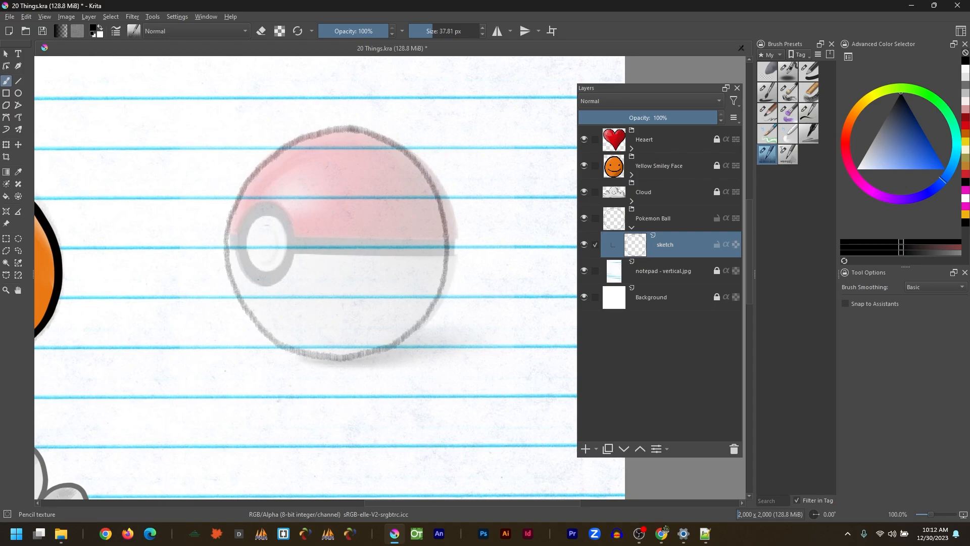
pyautogui.click(7, 224)
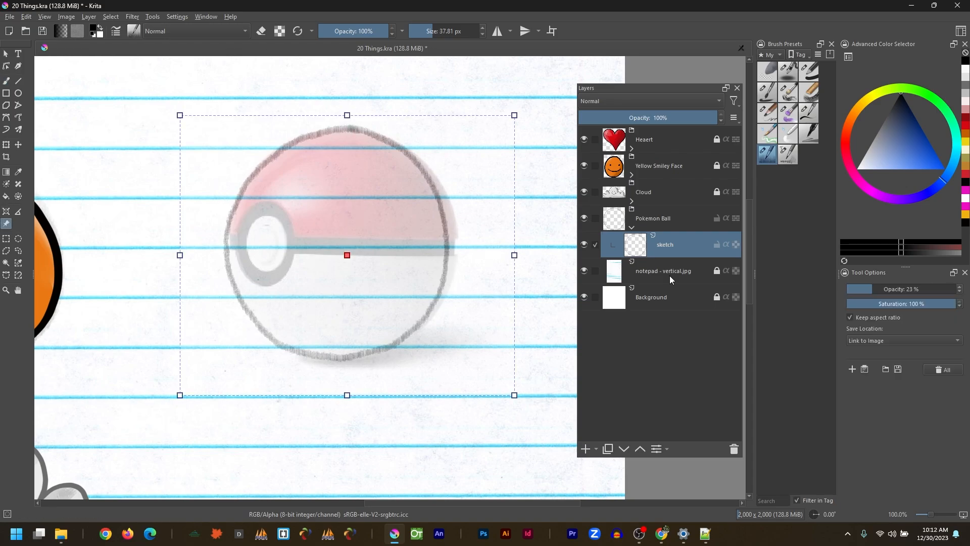
pyautogui.moveTo(873, 292); pyautogui.dragTo(848, 292)
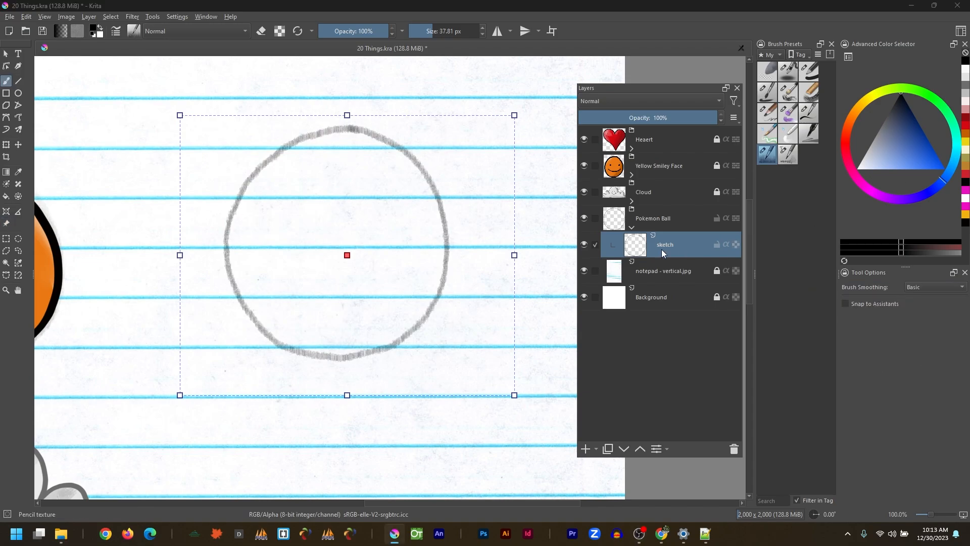
pyautogui.press('b')
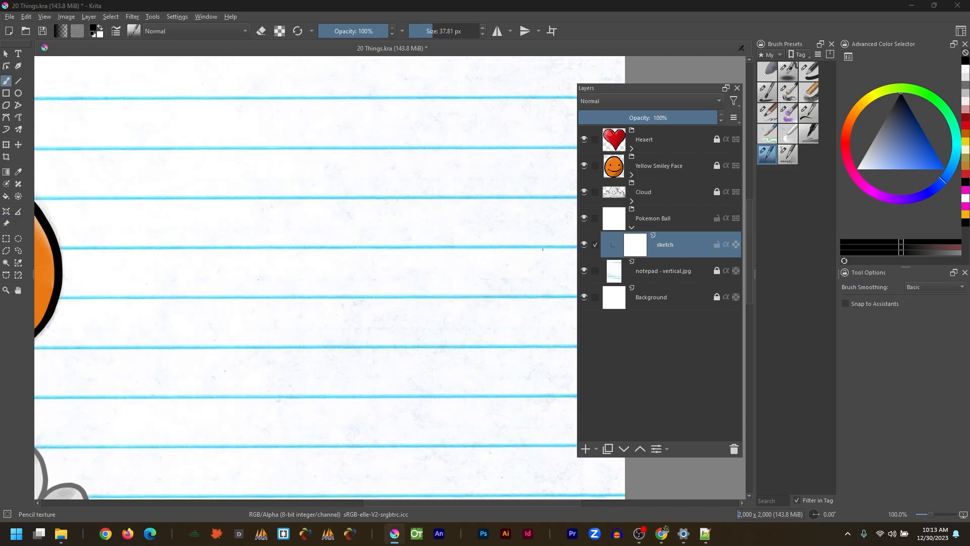
# Step: Raise the reference image's opacity to roughly half and choose the Ellipse tool for the outline
pyautogui.click(7, 224)
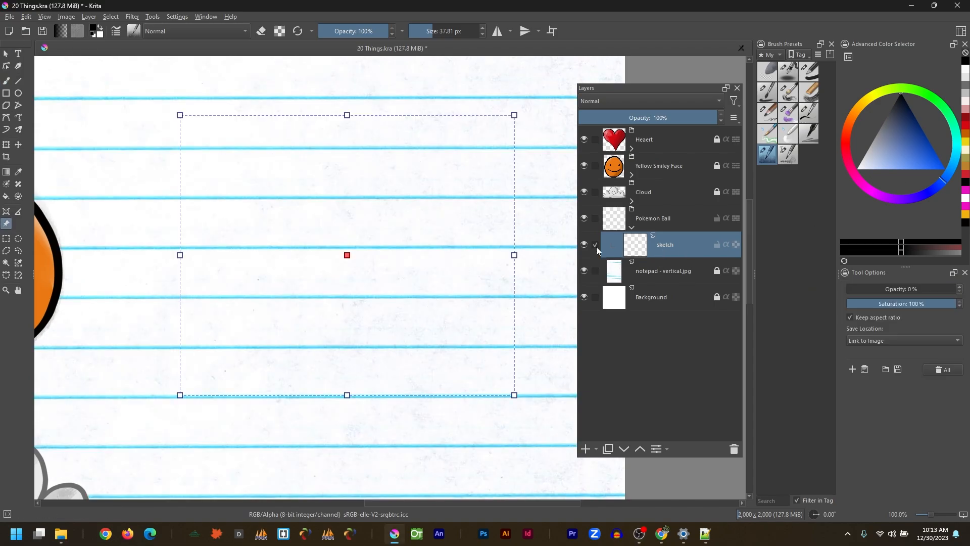
pyautogui.moveTo(874, 289); pyautogui.dragTo(910, 288)
pyautogui.press('e')
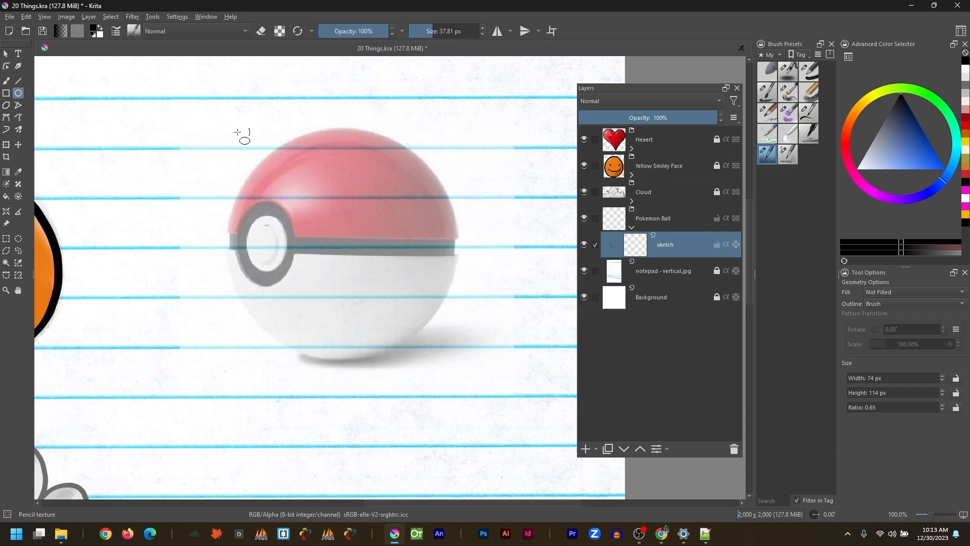
# Step: Draw thin guide ellipses along the ball's upper edge (469 × 9 px) and side (5 × 535 px), and undo both
pyautogui.moveTo(181, 134); pyautogui.dragTo(414, 127)
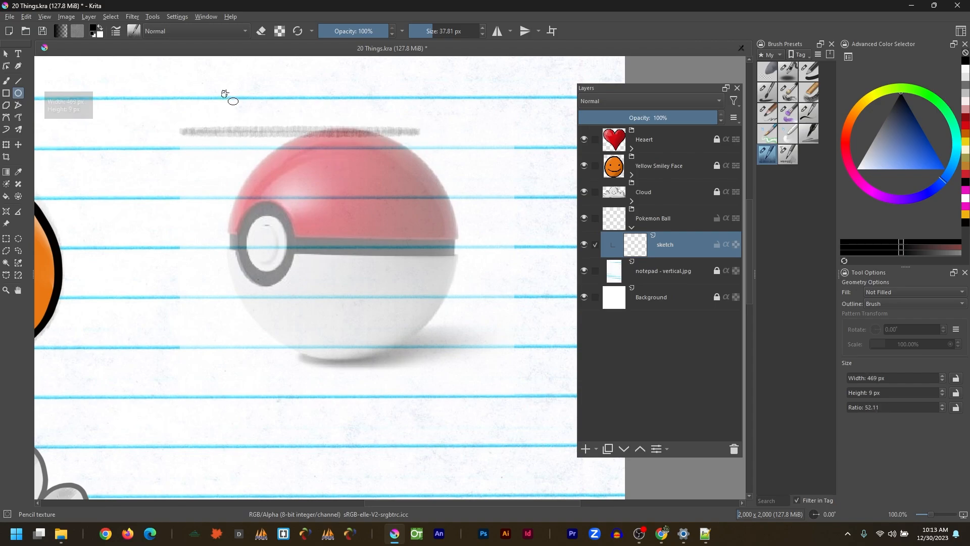
pyautogui.moveTo(226, 92)
pyautogui.mouseDown()
pyautogui.moveTo(221, 217)
pyautogui.moveTo(232, 367)
pyautogui.mouseUp()
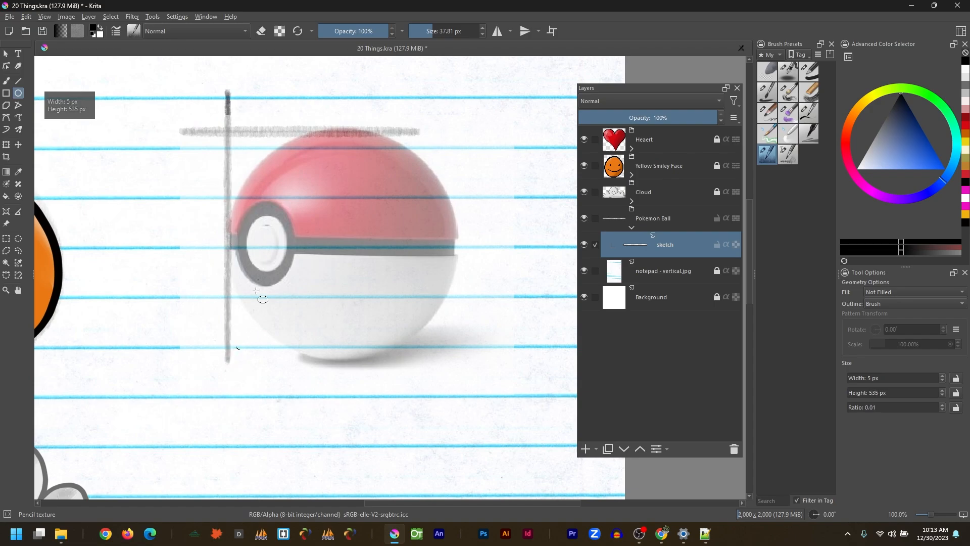
pyautogui.hotkey('ctrl', 'z')
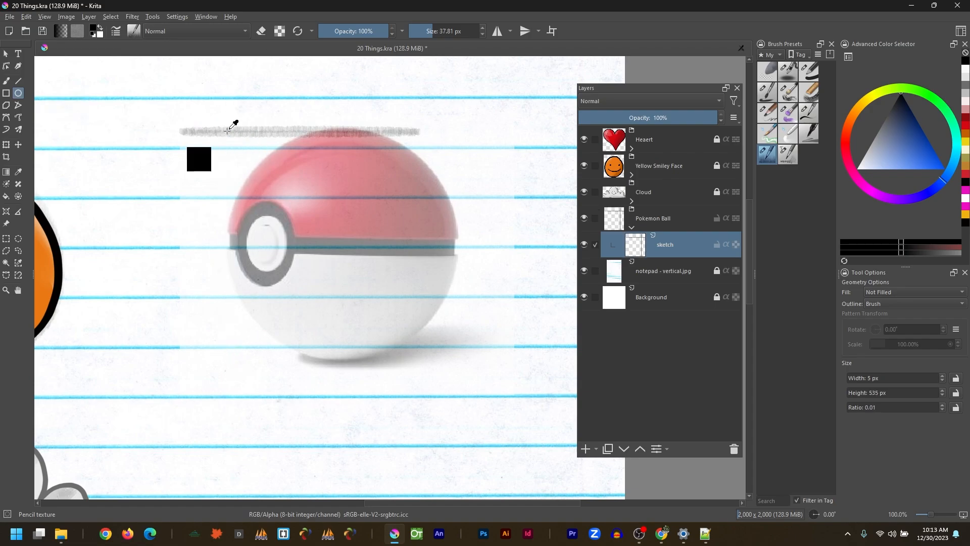
pyautogui.hotkey('ctrl', 'z')
# Step: Trace the ball's outline as an ellipse about 458 × 453 px and its centre button as two nested ellipses, using thin guides for the button
pyautogui.moveTo(228, 131)
pyautogui.mouseDown()
pyautogui.moveTo(395, 326)
pyautogui.moveTo(457, 371)
pyautogui.moveTo(457, 355)
pyautogui.moveTo(461, 363)
pyautogui.mouseUp()
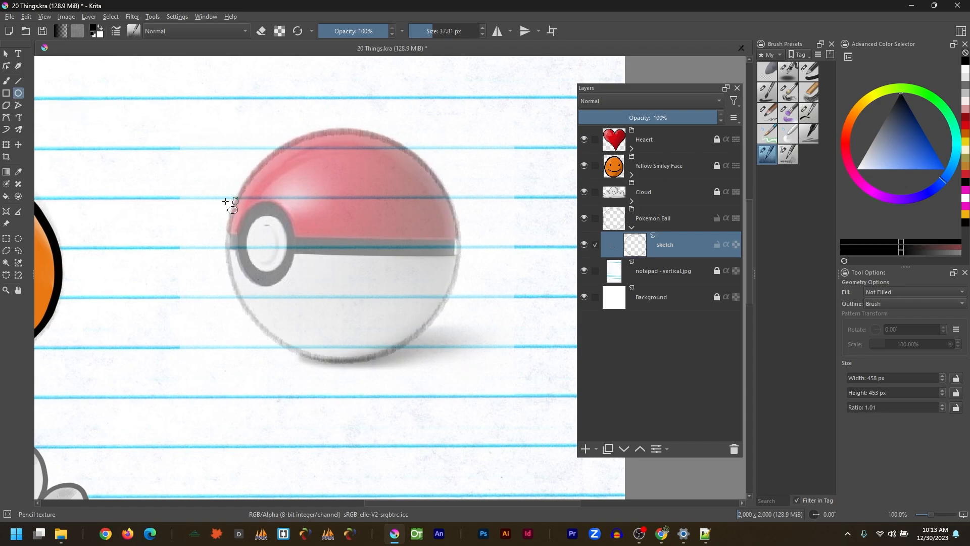
pyautogui.moveTo(216, 205); pyautogui.dragTo(335, 204)
pyautogui.moveTo(242, 285)
pyautogui.mouseDown()
pyautogui.moveTo(245, 186)
pyautogui.moveTo(290, 269)
pyautogui.mouseUp()
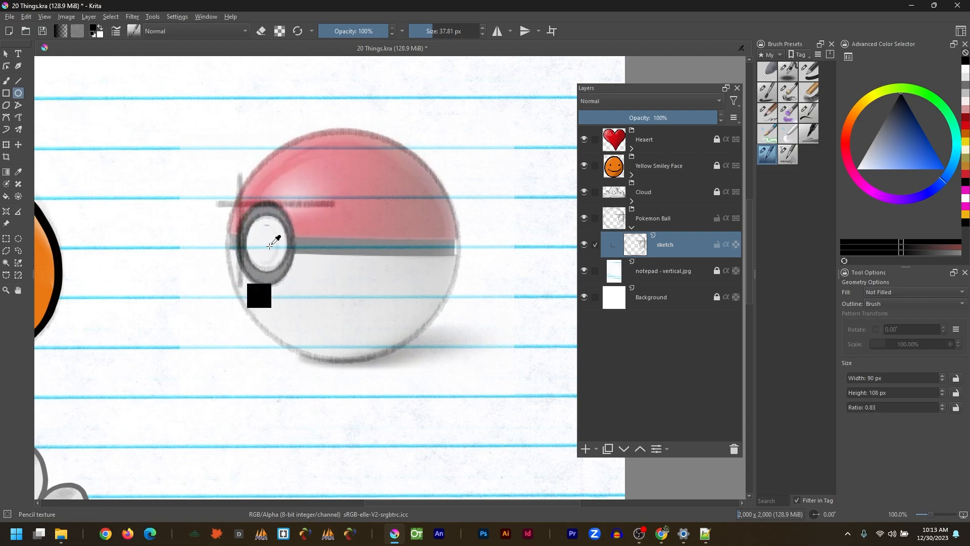
pyautogui.moveTo(248, 217); pyautogui.dragTo(287, 280)
# Step: Trace the two edges of the ball's central band with straight lines and make the reference image fully transparent
pyautogui.click(18, 80)
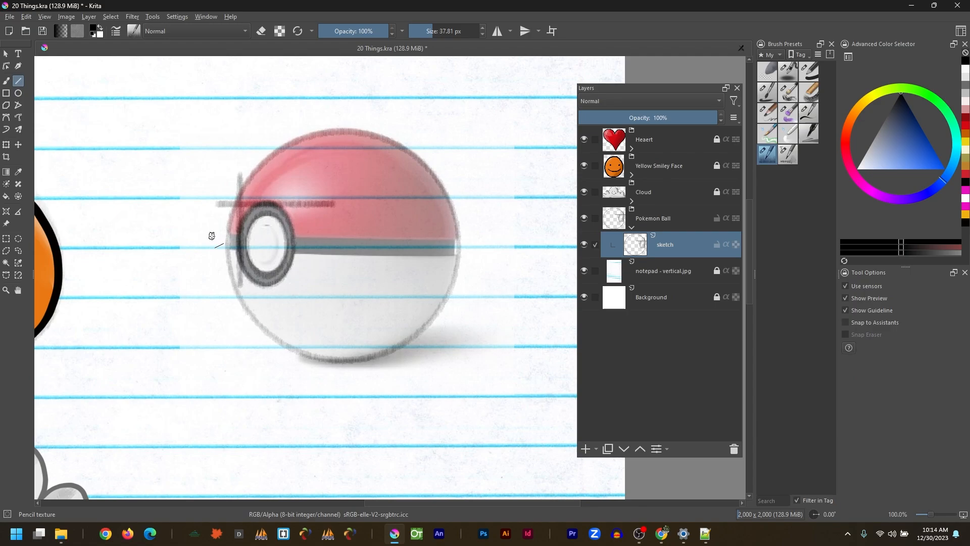
pyautogui.moveTo(210, 236)
pyautogui.mouseDown()
pyautogui.moveTo(475, 240)
pyautogui.moveTo(486, 256)
pyautogui.mouseUp()
pyautogui.click(6, 223)
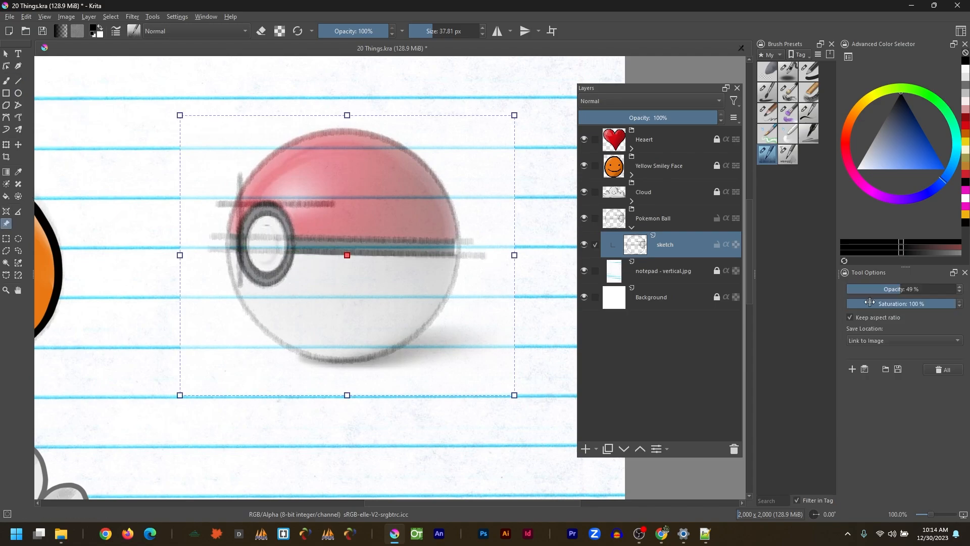
pyautogui.moveTo(901, 287); pyautogui.dragTo(825, 289)
pyautogui.click(6, 53)
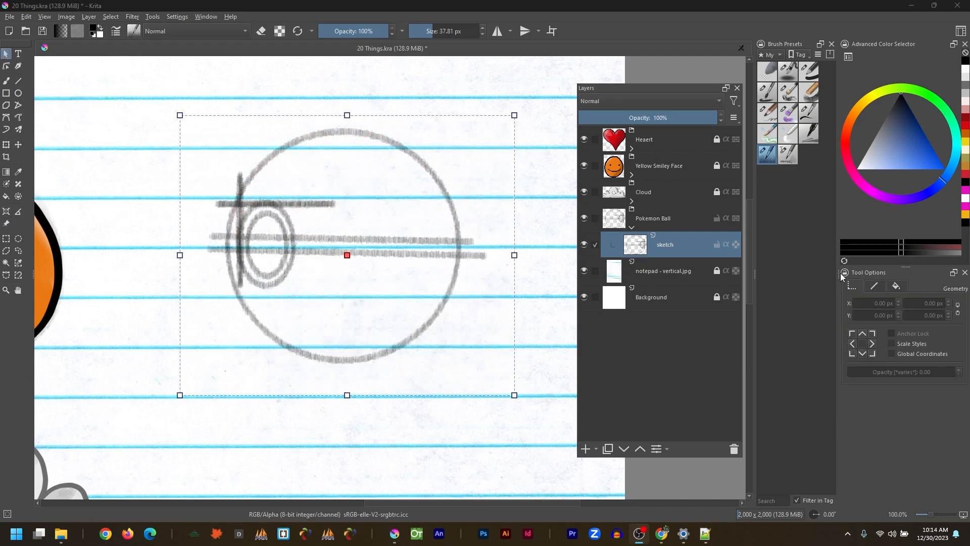
# Step: Add a paint layer named "ink" above the sketch layer in the Pokemon Ball group
pyautogui.click(585, 450)
pyautogui.doubleClick(668, 243)
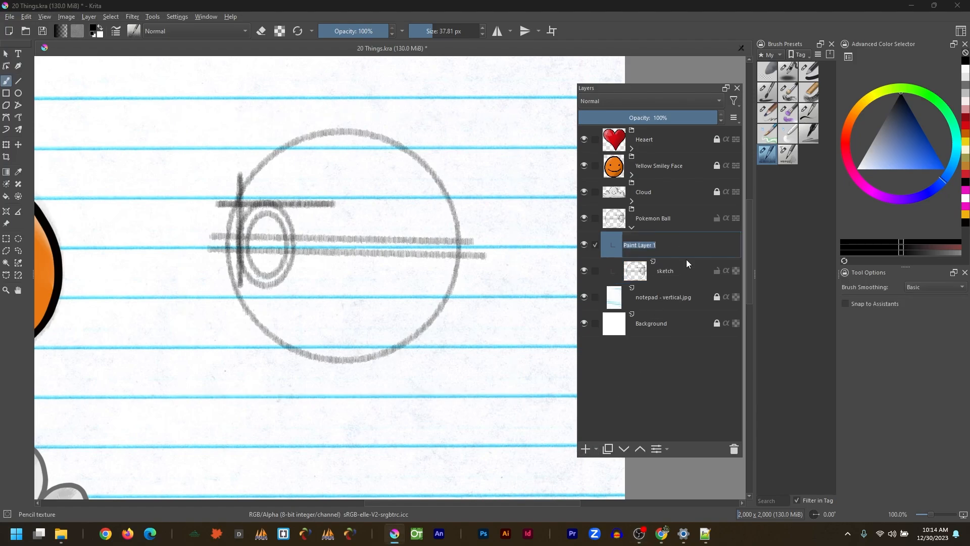
pyautogui.write('ink')
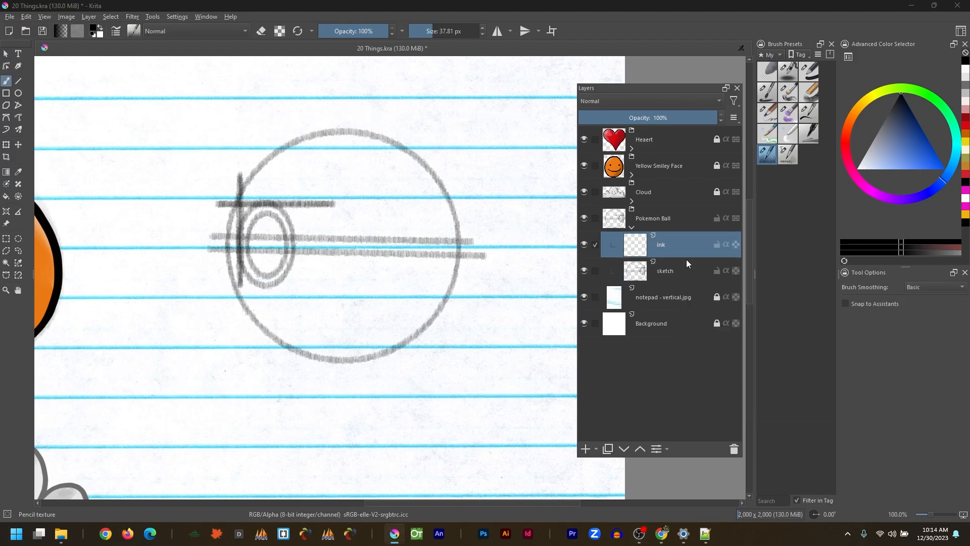
# Step: Ink the ball's outline at about 459 × 458 px and the two nested button ellipses with Ink brush 25 at about 16 px
pyautogui.click(19, 94)
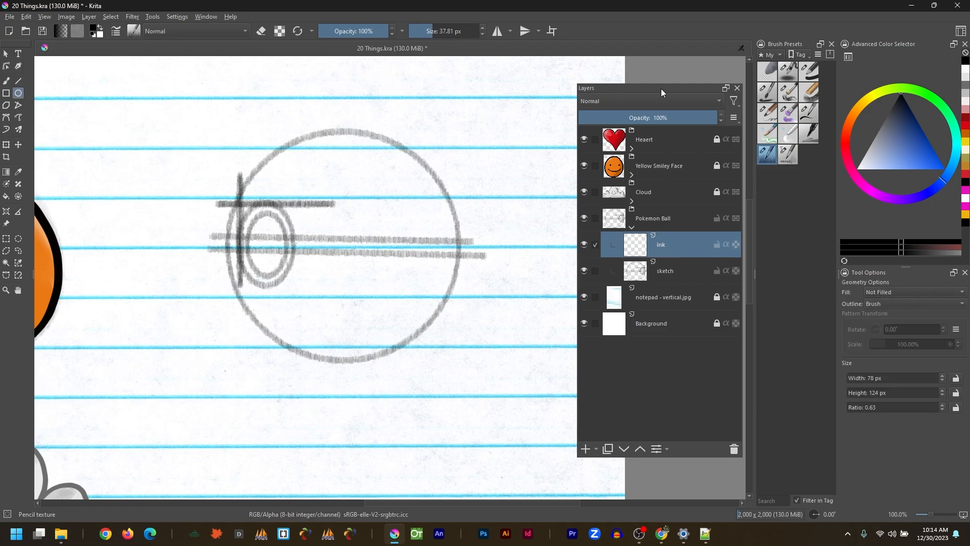
pyautogui.click(807, 114)
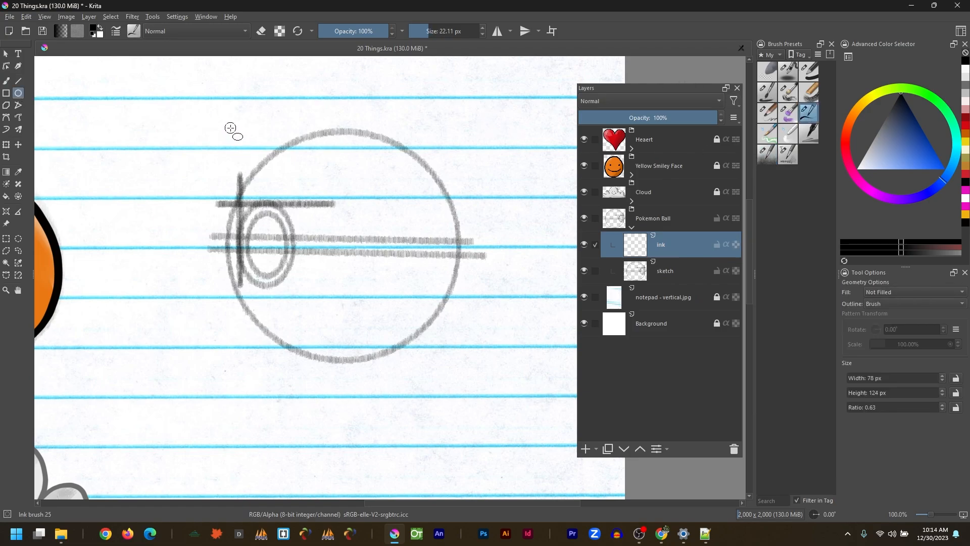
pyautogui.moveTo(230, 127)
pyautogui.mouseDown()
pyautogui.moveTo(448, 370)
pyautogui.moveTo(459, 360)
pyautogui.mouseUp()
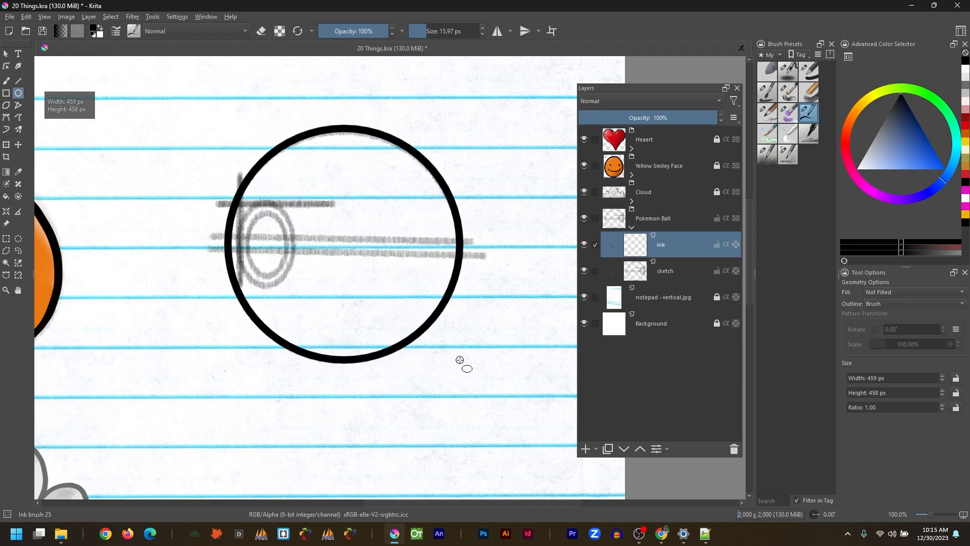
pyautogui.moveTo(240, 203)
pyautogui.mouseDown()
pyautogui.moveTo(295, 272)
pyautogui.moveTo(294, 289)
pyautogui.moveTo(266, 229)
pyautogui.moveTo(282, 274)
pyautogui.mouseUp()
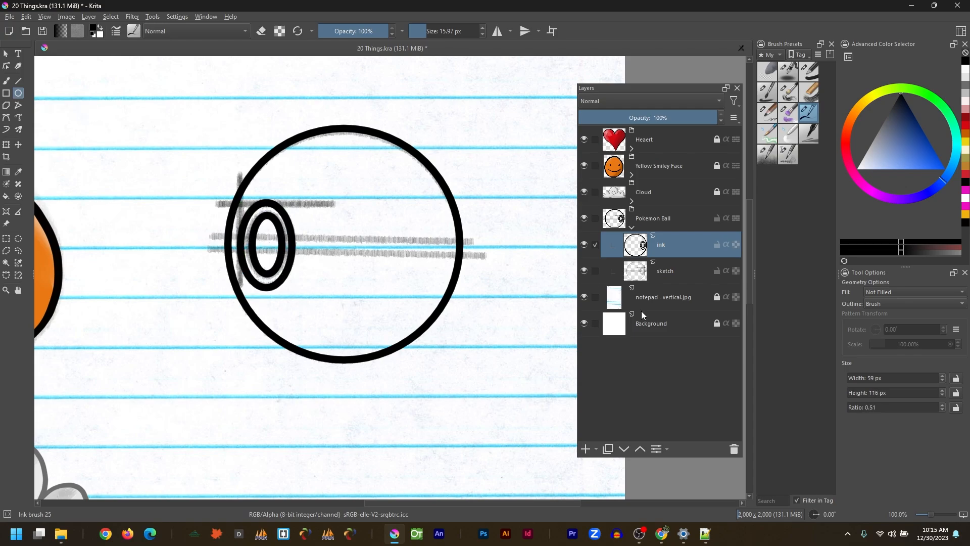
# Step: Add another paint layer above the ink and draw two straight black lines over the sketched band edges
pyautogui.click(585, 449)
pyautogui.click(18, 81)
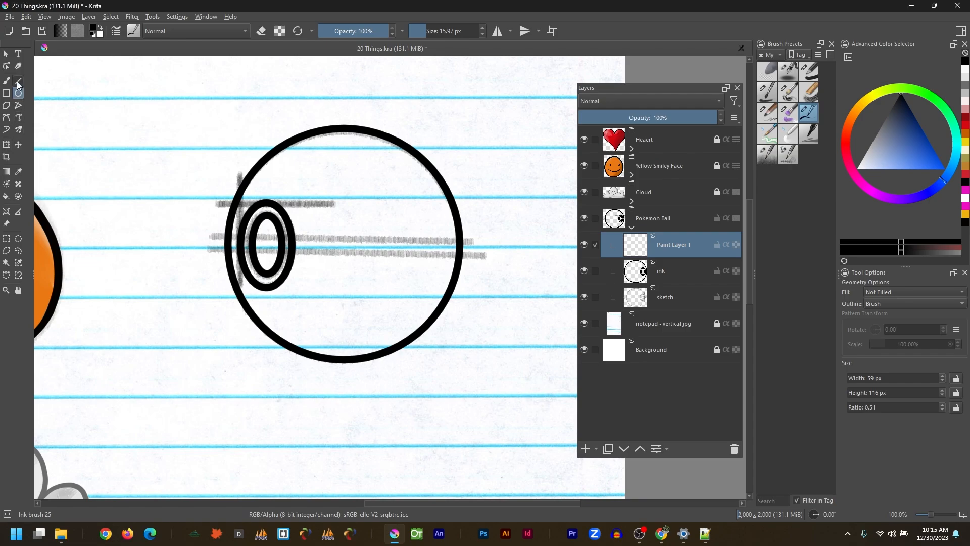
pyautogui.moveTo(202, 235); pyautogui.dragTo(514, 241)
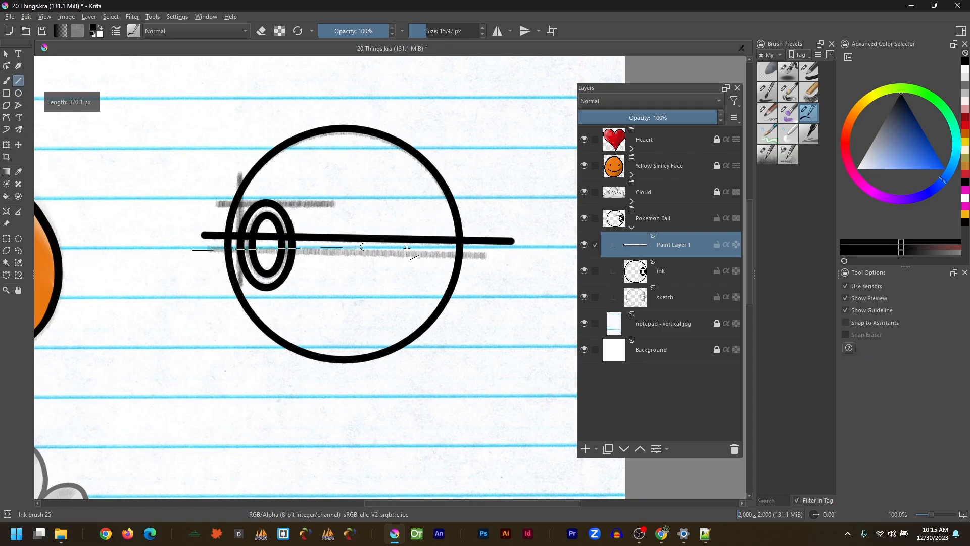
pyautogui.moveTo(191, 251)
pyautogui.mouseDown()
pyautogui.moveTo(499, 256)
pyautogui.moveTo(474, 245)
pyautogui.mouseUp()
# Step: Erase the parts of the band lines outside the ball and inside the button with the Basic-1 brush, and hide the sketch layer
pyautogui.press('b')
pyautogui.click(808, 71)
pyautogui.hotkey('ctrl', 'z')
pyautogui.press('e')
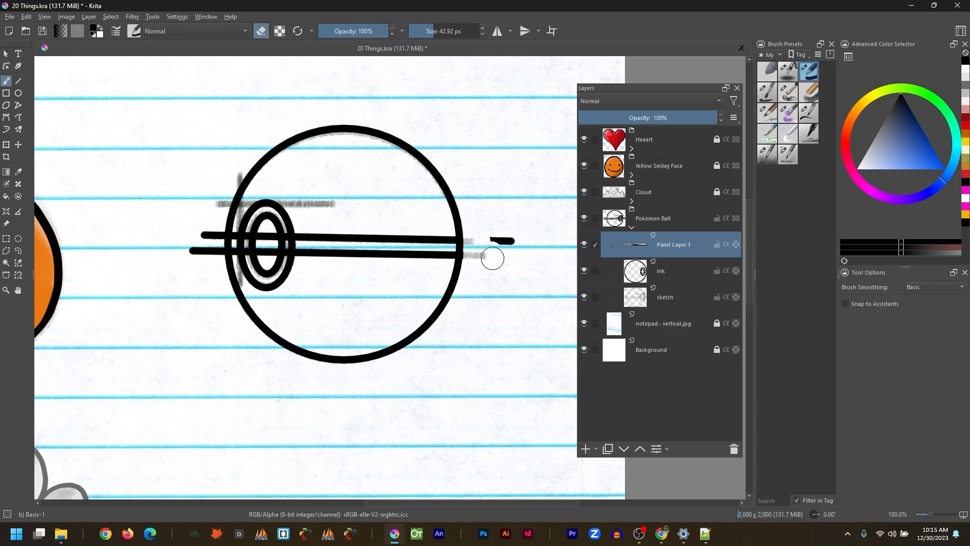
pyautogui.click(584, 296)
pyautogui.moveTo(214, 233); pyautogui.dragTo(214, 253)
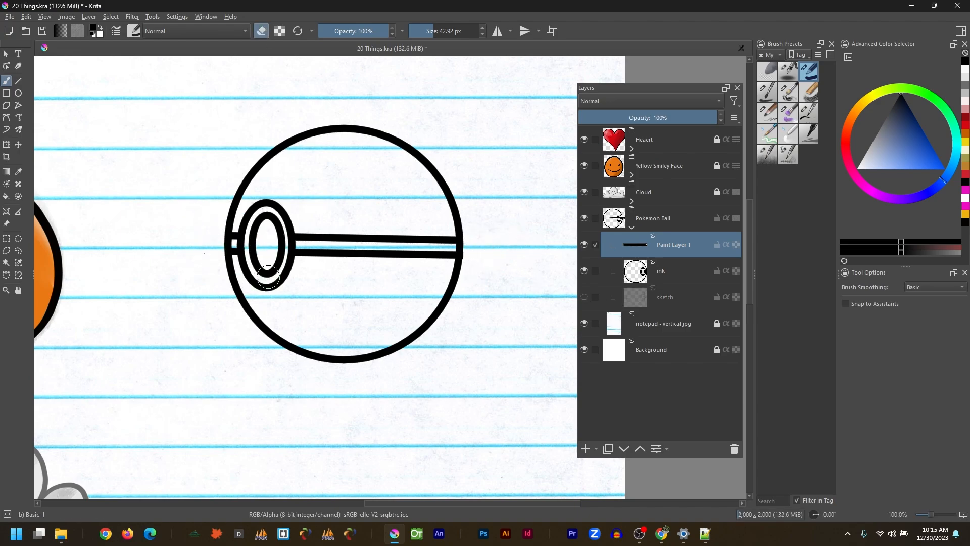
# Step: Merge the band-line layer with the ink layer and add a layer named "color" beneath the merged ink
pyautogui.keyDown('ctrl'); pyautogui.click(670, 269); pyautogui.keyUp('ctrl')
pyautogui.rightClick(669, 268)
pyautogui.click(697, 359)
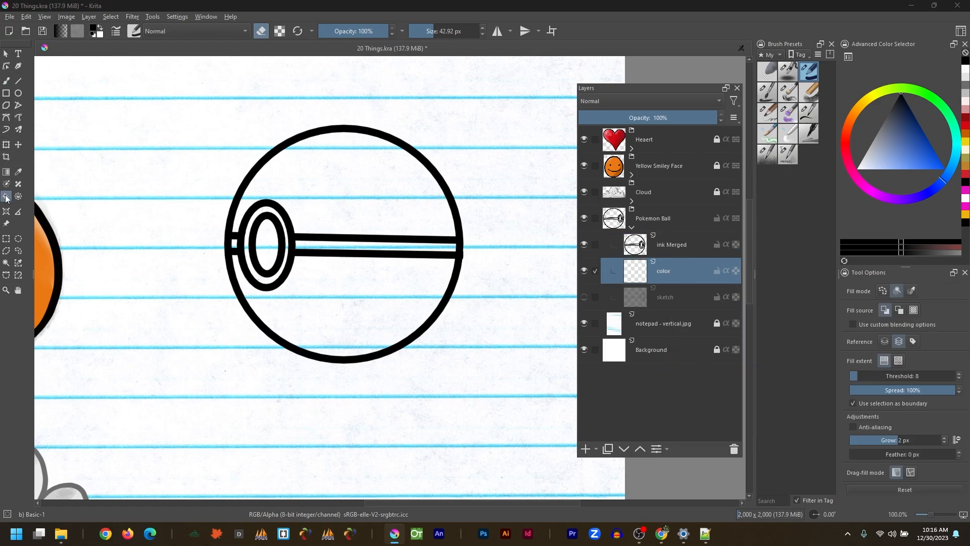
# Step: Hide the notepad background layer and fill the ball's upper half with red on the color layer
pyautogui.rightClick(294, 161)
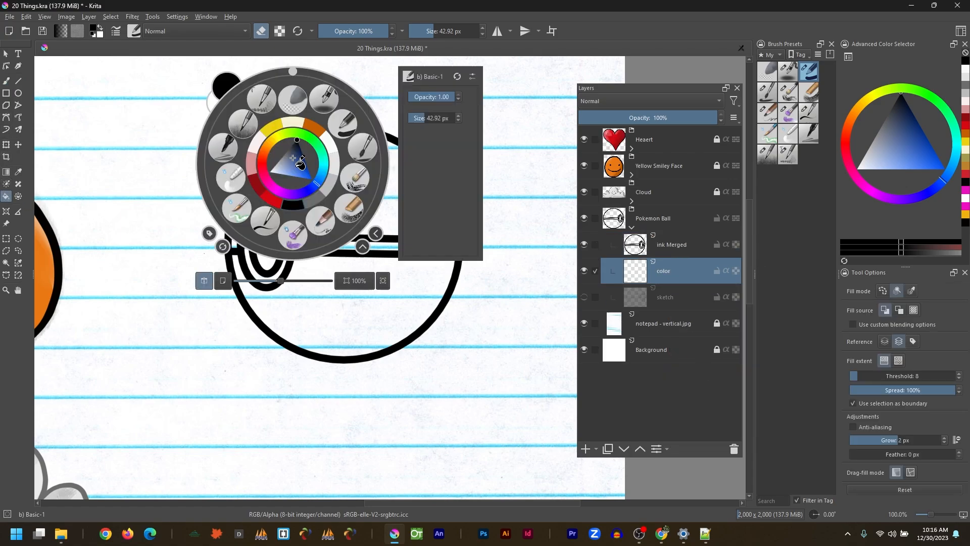
pyautogui.click(273, 200)
pyautogui.click(365, 195)
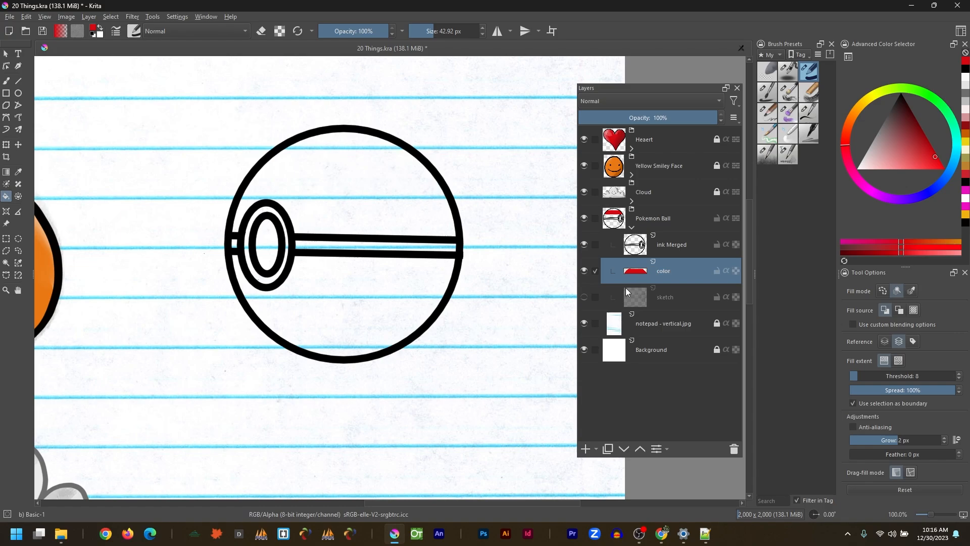
pyautogui.click(584, 326)
pyautogui.click(369, 191)
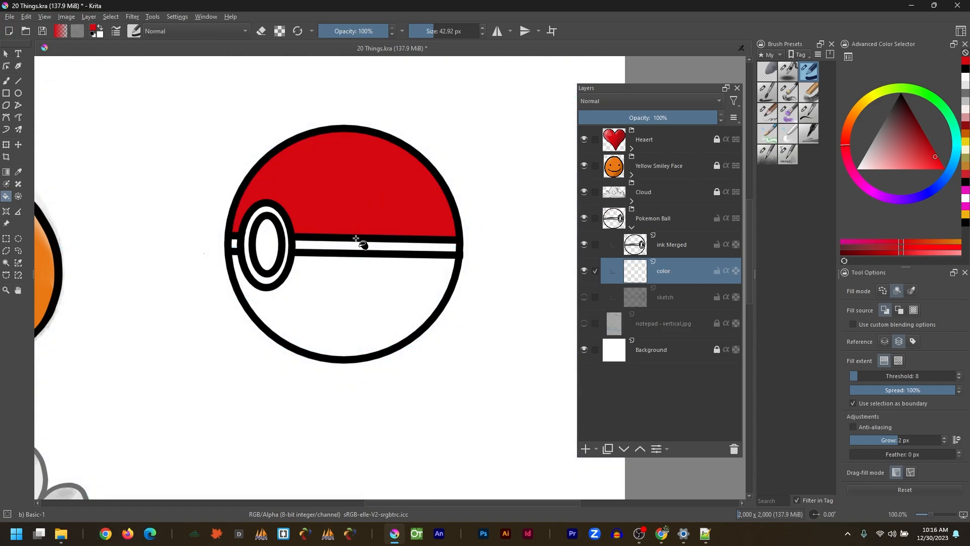
# Step: Fill the band and button ring black and the lower half and button centre off-white, and show the sketch and notepad layers again
pyautogui.rightClick(141, 163)
pyautogui.click(116, 168)
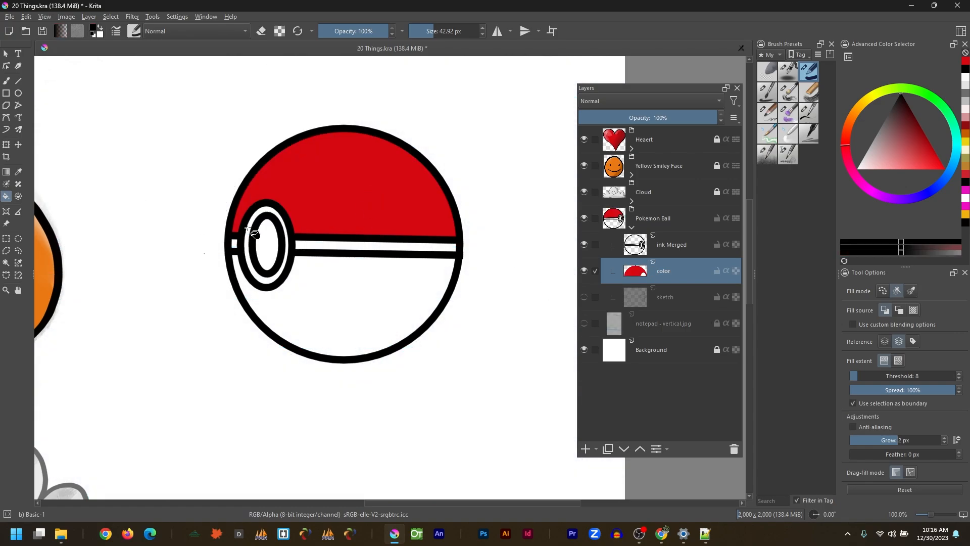
pyautogui.click(247, 230)
pyautogui.click(331, 245)
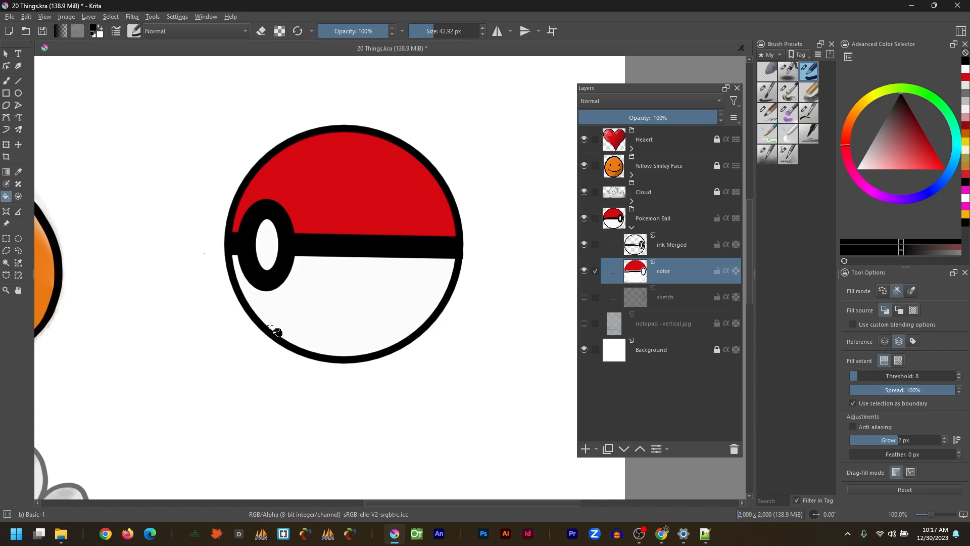
pyautogui.click(584, 297)
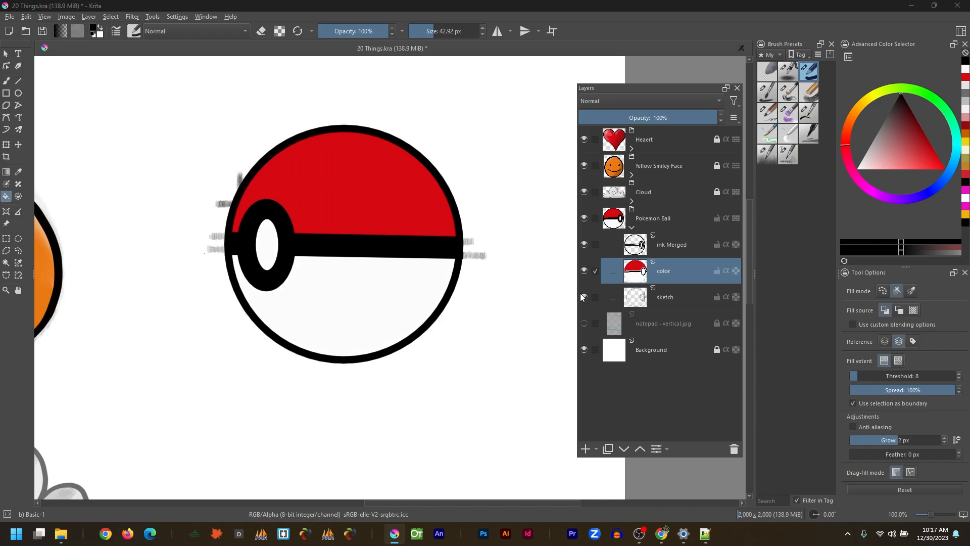
pyautogui.click(584, 324)
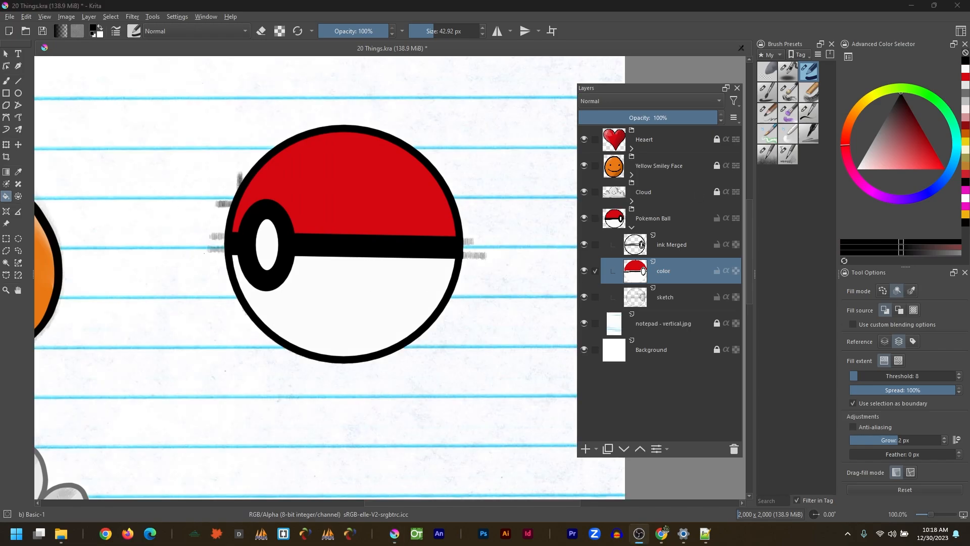
# Step: Set the reference image's opacity to 96% and place it beside the drawn ball, clear of the drawing
pyautogui.click(6, 224)
pyautogui.moveTo(887, 289); pyautogui.dragTo(951, 289)
pyautogui.moveTo(301, 202); pyautogui.dragTo(564, 199)
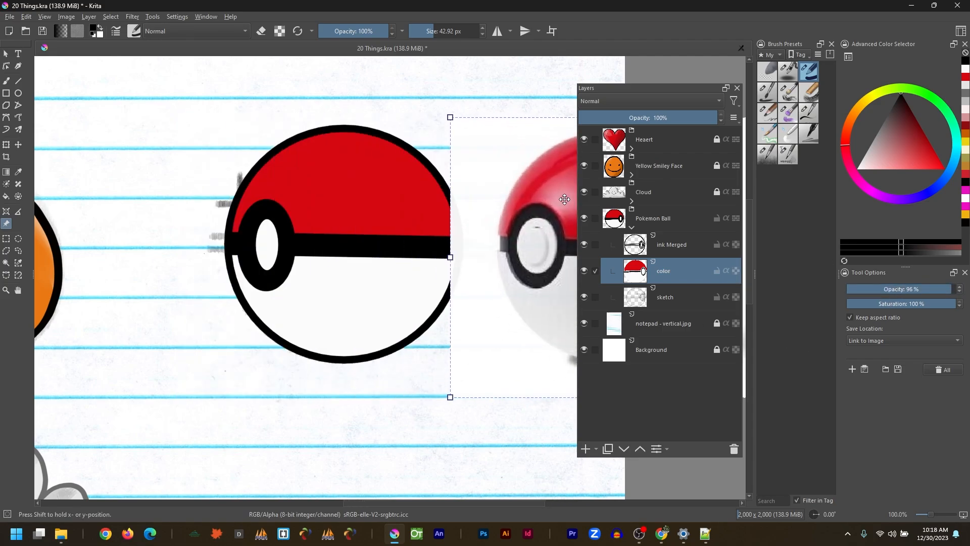
pyautogui.hscroll(5, 439, 244)
pyautogui.moveTo(273, 246); pyautogui.dragTo(305, 246)
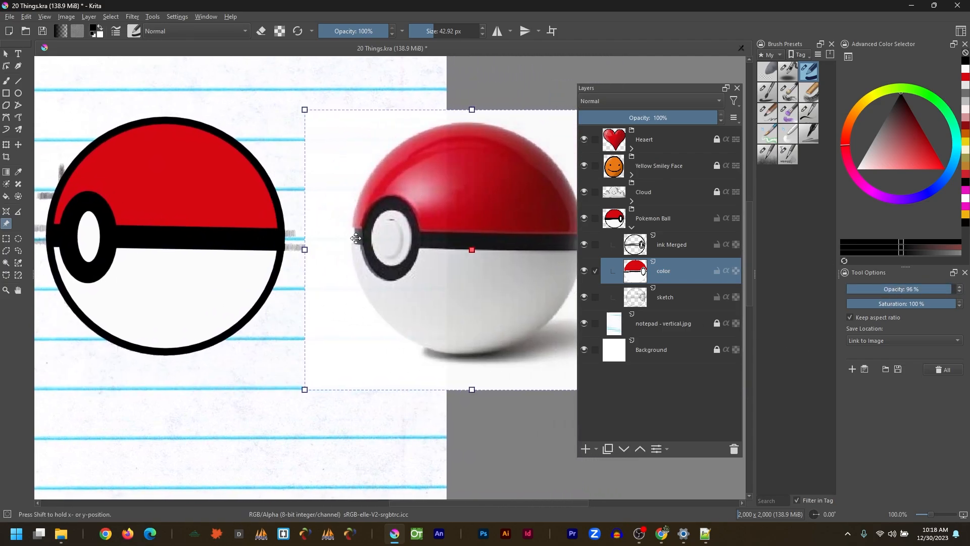
pyautogui.scroll(-1, 330, 246)
pyautogui.click(7, 53)
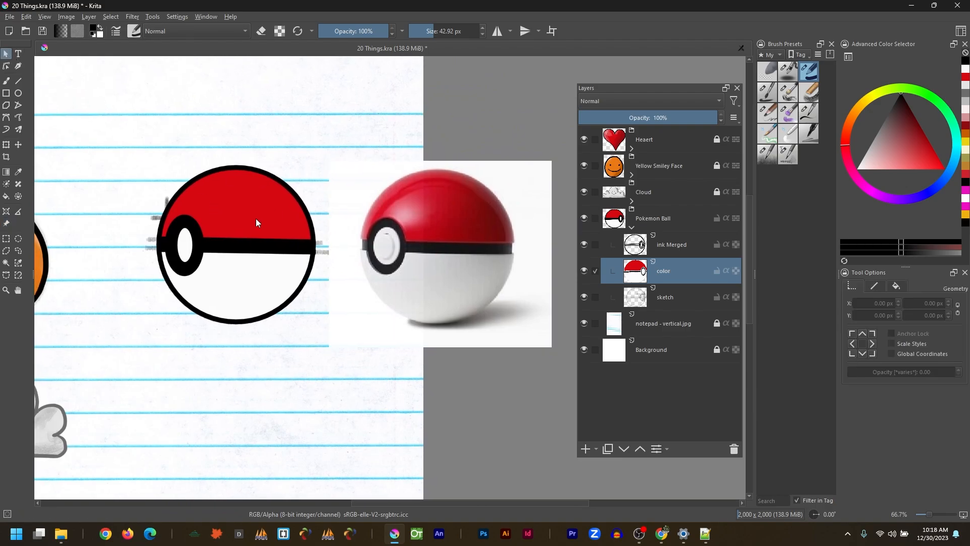
# Step: Add a paint layer named "shadow" between the color layer and the merged ink layer
pyautogui.click(590, 449)
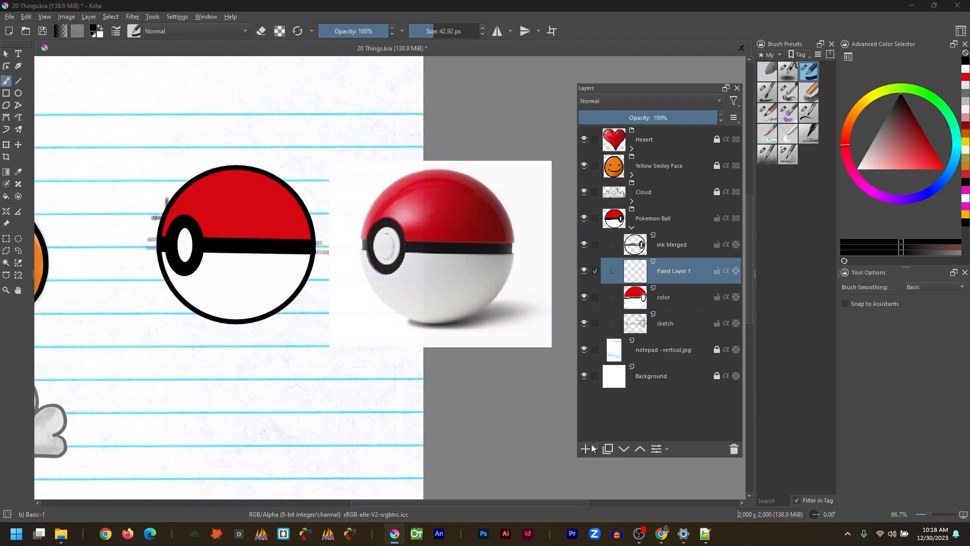
pyautogui.doubleClick(669, 270)
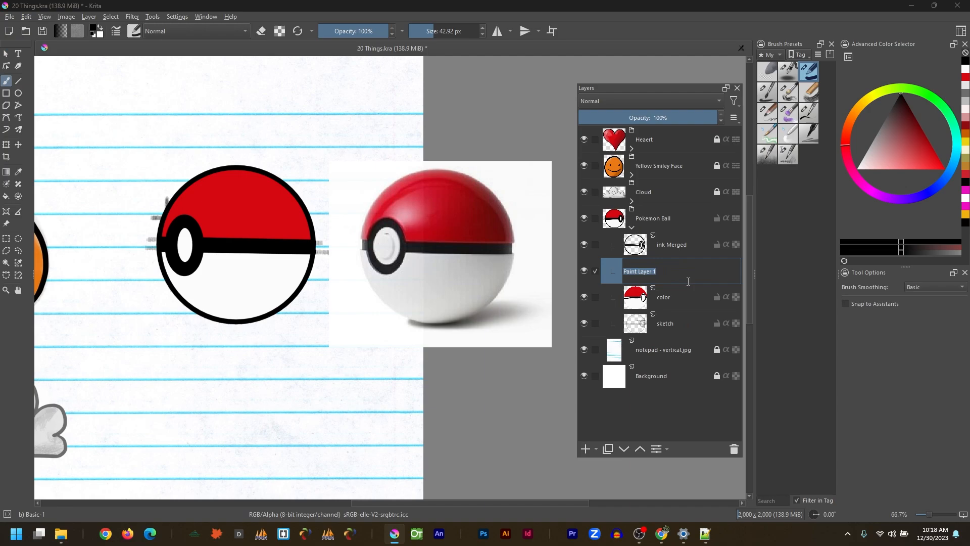
pyautogui.write('shadow')
pyautogui.press('Return')
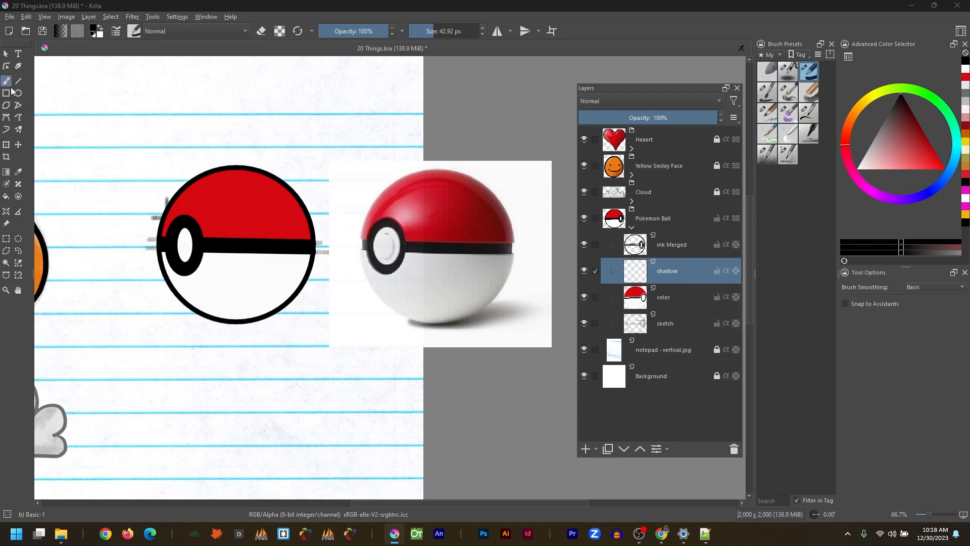
# Step: Paint a soft black shadow along the ball's right and lower edges with the Airbrush pressure brush at 215 px, eraser mode off
pyautogui.click(790, 71)
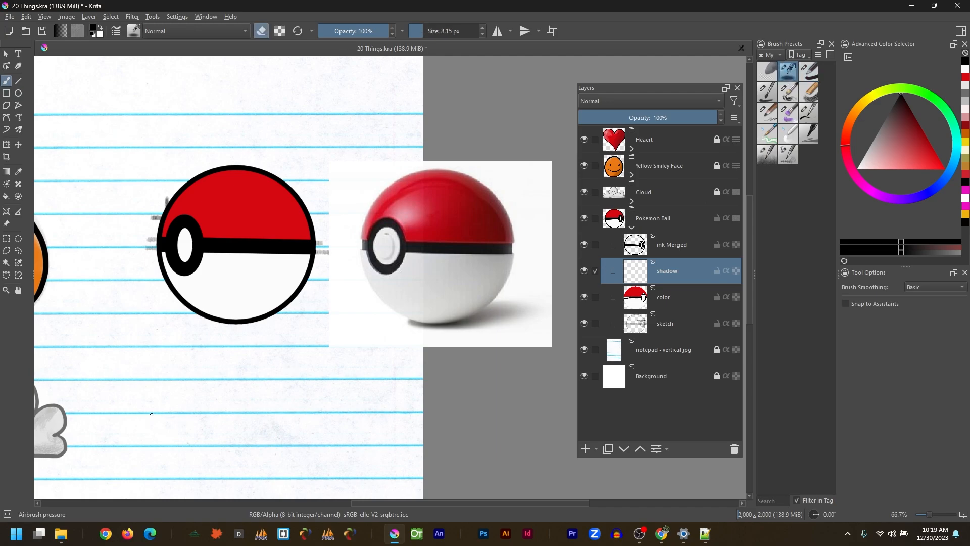
pyautogui.keyDown('shift'); pyautogui.moveTo(151, 414); pyautogui.dragTo(195, 415); pyautogui.keyUp('shift')
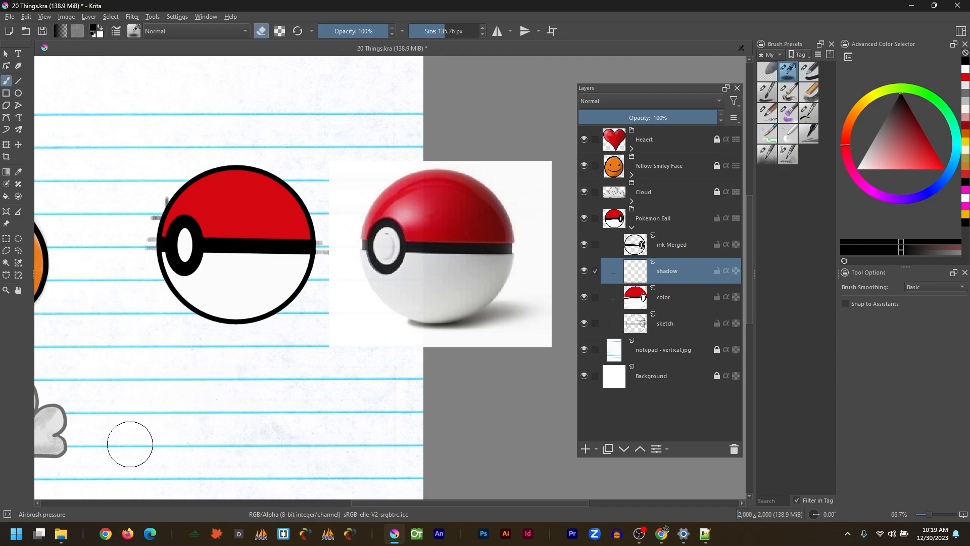
pyautogui.press('e')
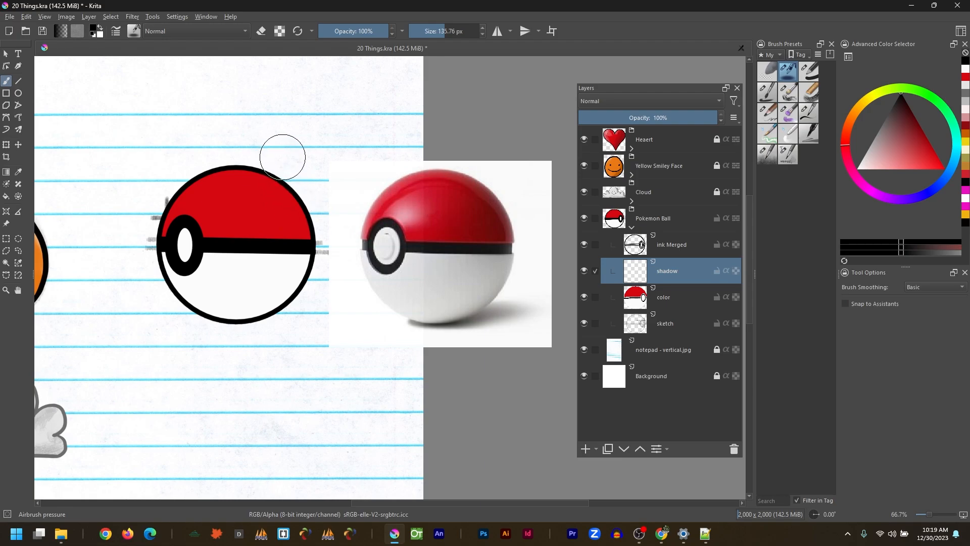
pyautogui.moveTo(282, 162)
pyautogui.keyDown('shift'); pyautogui.mouseDown()
pyautogui.moveTo(289, 186)
pyautogui.moveTo(296, 167)
pyautogui.moveTo(295, 270)
pyautogui.moveTo(181, 369)
pyautogui.moveTo(313, 302)
pyautogui.moveTo(172, 335)
pyautogui.moveTo(283, 300)
pyautogui.moveTo(337, 167)
pyautogui.moveTo(340, 128)
pyautogui.mouseUp(); pyautogui.keyUp('shift')
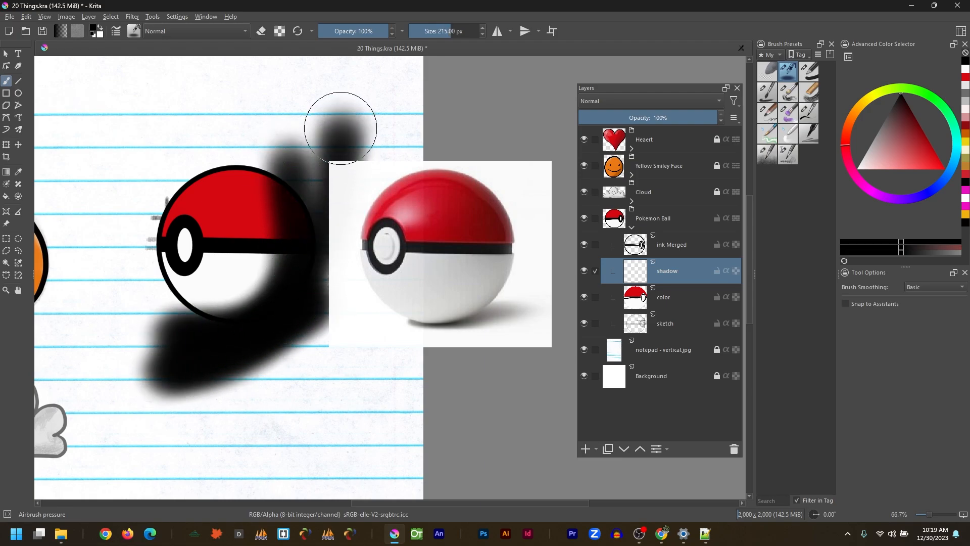
# Step: Enable Inherit Alpha on the shadow layer and set its blending mode to Luminosity with 29% opacity
pyautogui.click(724, 270)
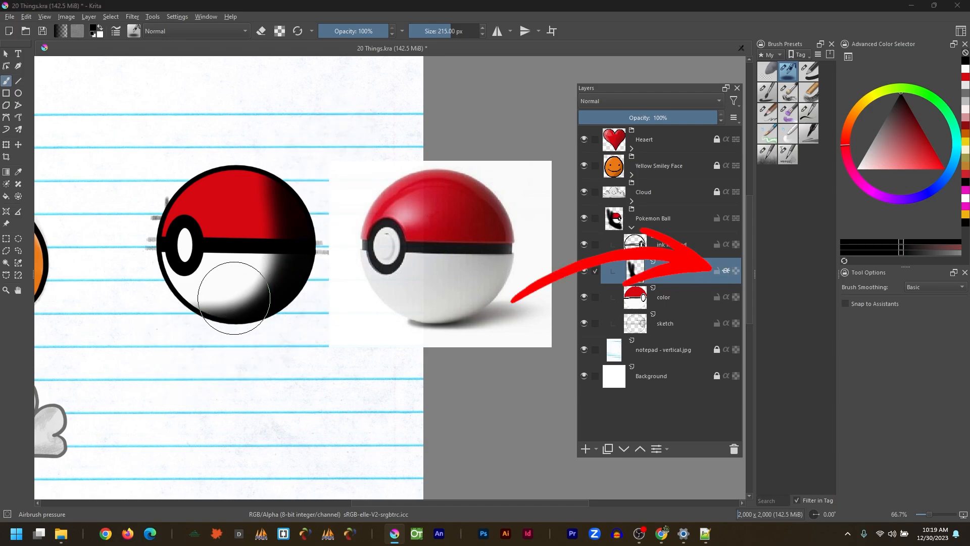
pyautogui.click(626, 105)
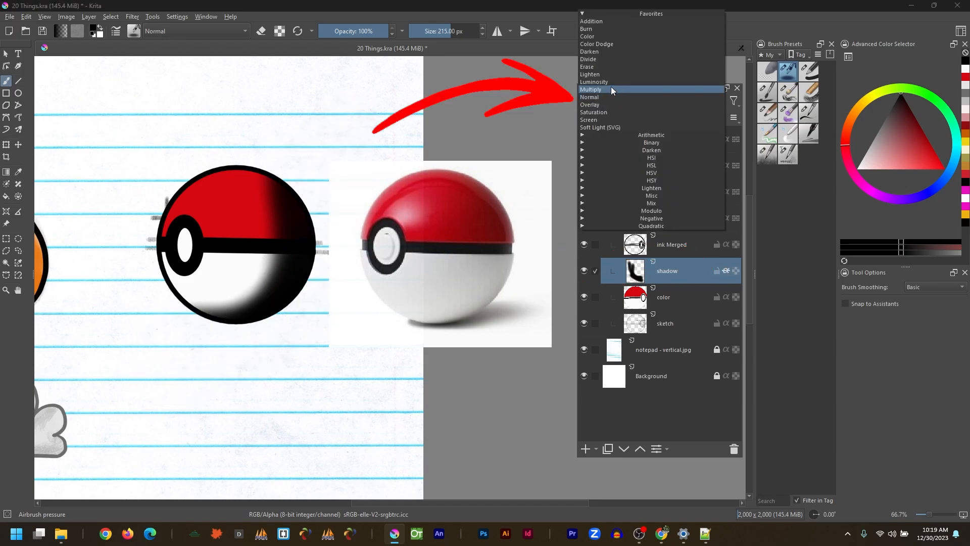
pyautogui.click(612, 88)
pyautogui.click(654, 116)
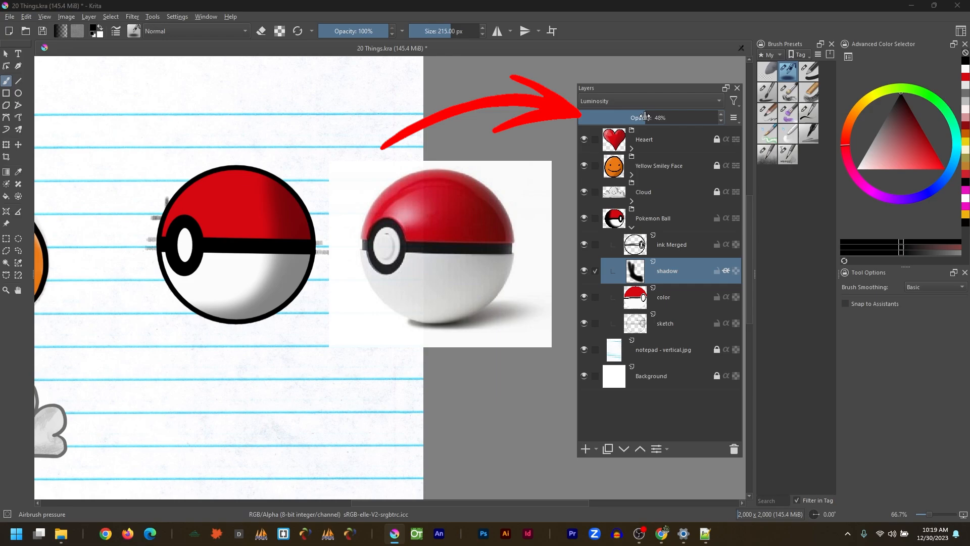
pyautogui.moveTo(639, 116); pyautogui.dragTo(619, 118)
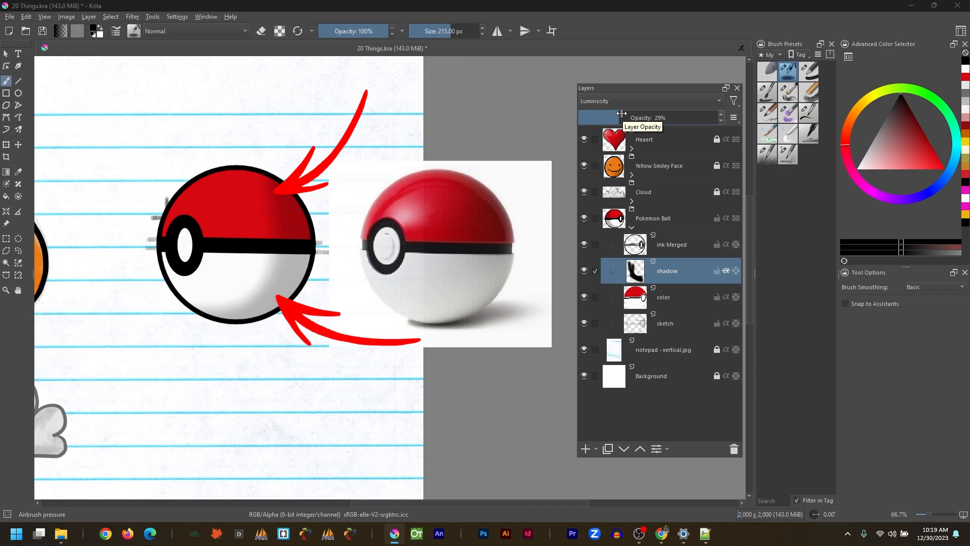
# Step: Add a paint layer named "highlight" above the shadow layer in the Pokemon Ball group
pyautogui.click(586, 448)
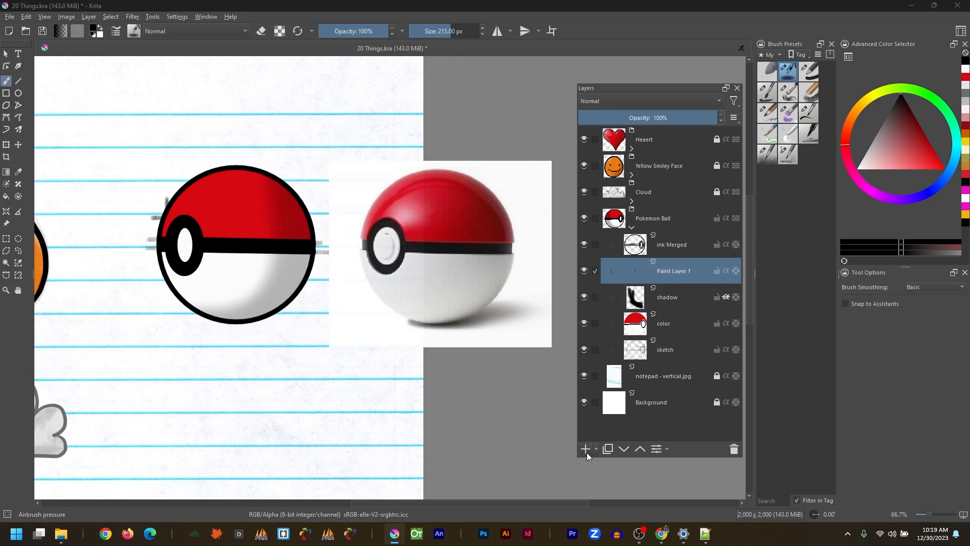
pyautogui.doubleClick(664, 278)
pyautogui.write('highligh')
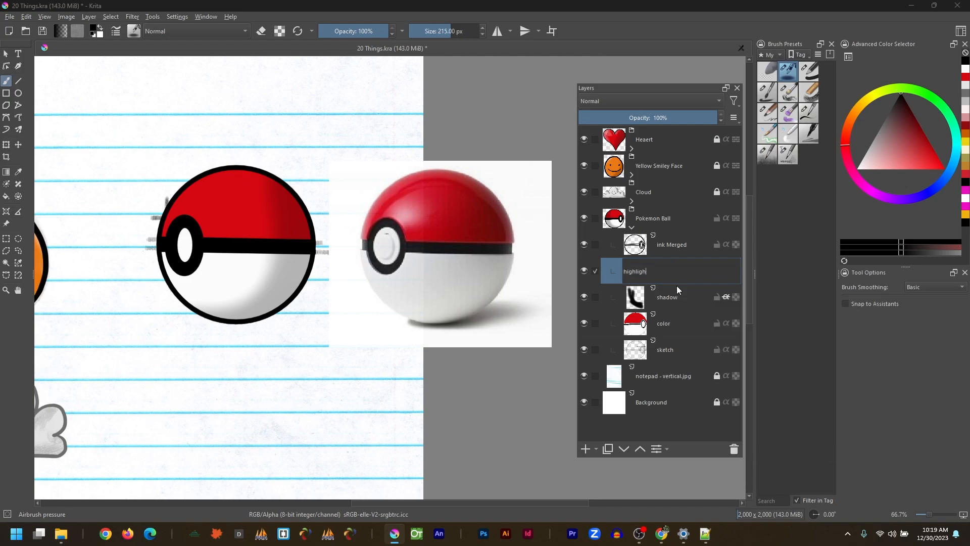
pyautogui.write('t')
pyautogui.press('Return')
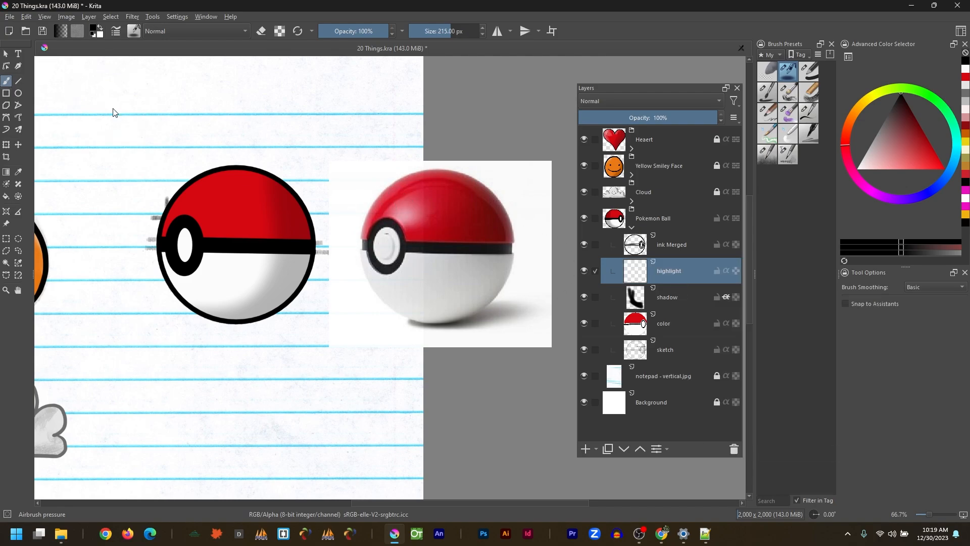
# Step: Paint a soft white highlight on the upper-left of the ball's red half with the Airbrush pressure brush at 215 px
pyautogui.rightClick(119, 141)
pyautogui.click(109, 141)
pyautogui.rightClick(141, 171)
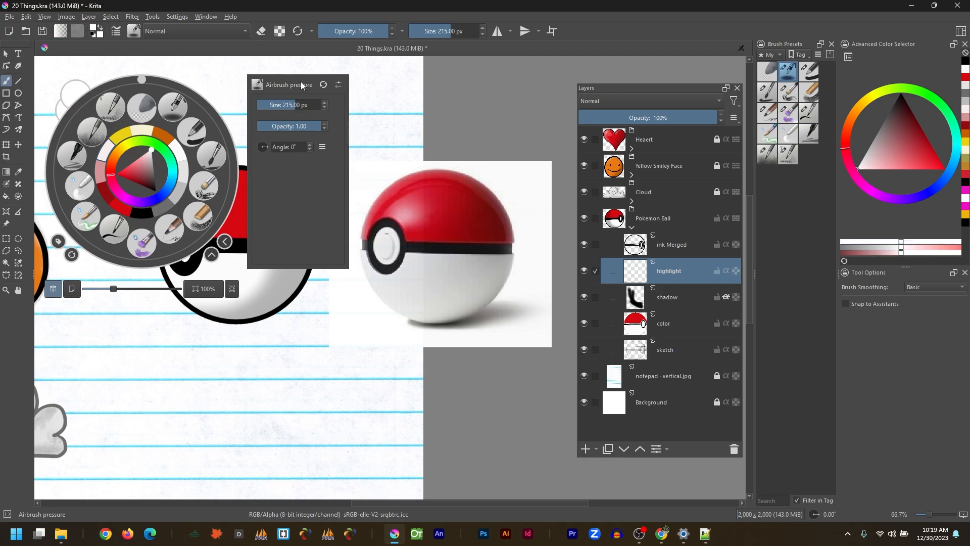
pyautogui.click(354, 116)
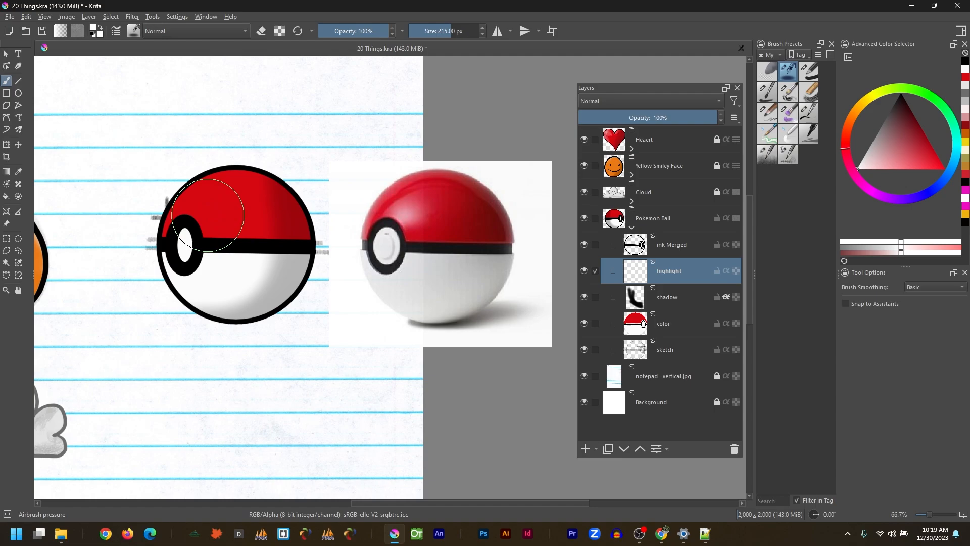
pyautogui.moveTo(208, 215)
pyautogui.mouseDown()
pyautogui.moveTo(238, 215)
pyautogui.moveTo(237, 230)
pyautogui.moveTo(232, 202)
pyautogui.moveTo(222, 208)
pyautogui.mouseUp()
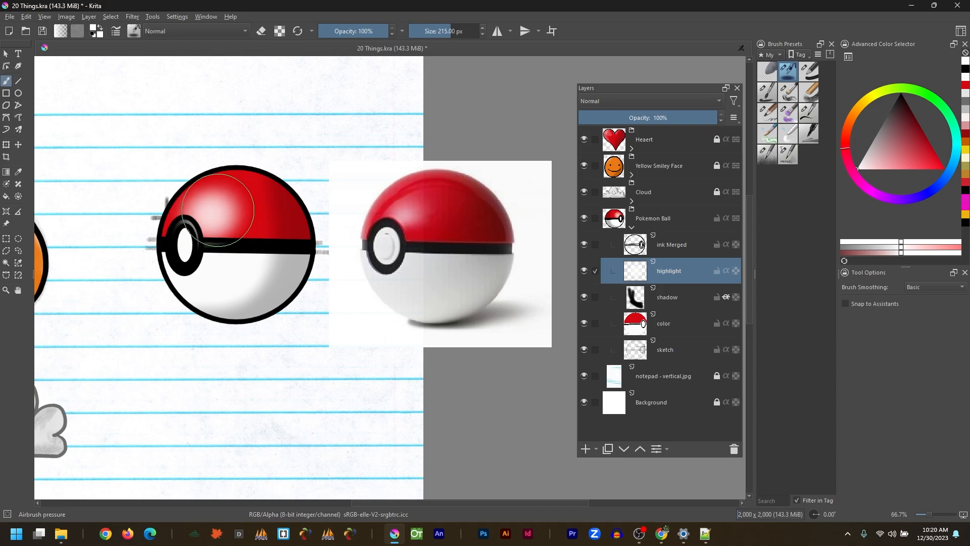
# Step: Add a second paint layer named "shadow" and place it below the sketch layer in the Pokemon Ball group
pyautogui.click(676, 358)
pyautogui.press('Insert')
pyautogui.doubleClick(677, 356)
pyautogui.write('shadow')
pyautogui.press('Return')
pyautogui.moveTo(683, 356); pyautogui.dragTo(679, 389)
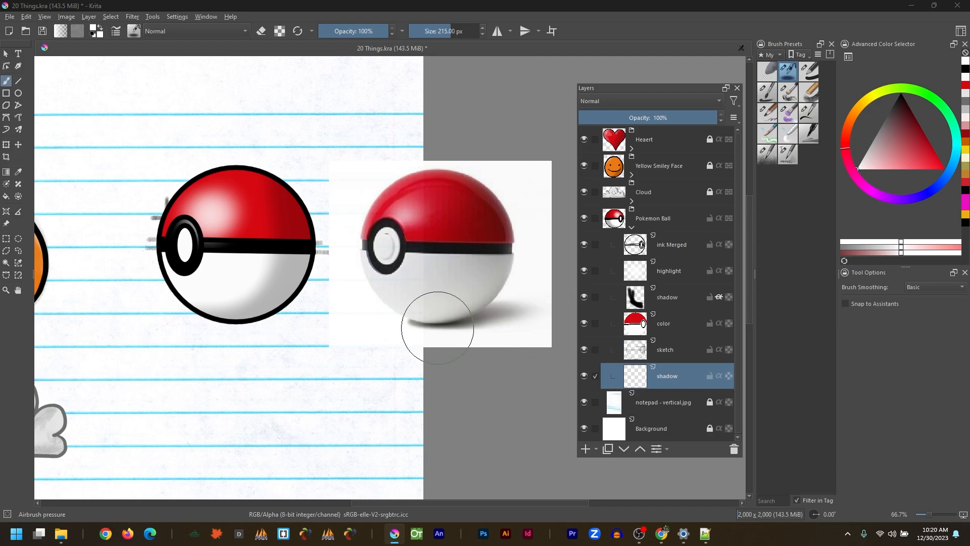
# Step: Paint a soft black cast shadow under the ball's lower right at 80.10 px and trim its outer edge with the eraser
pyautogui.moveTo(234, 314)
pyautogui.mouseDown()
pyautogui.moveTo(234, 325)
pyautogui.moveTo(237, 312)
pyautogui.mouseUp()
pyautogui.rightClick(264, 314)
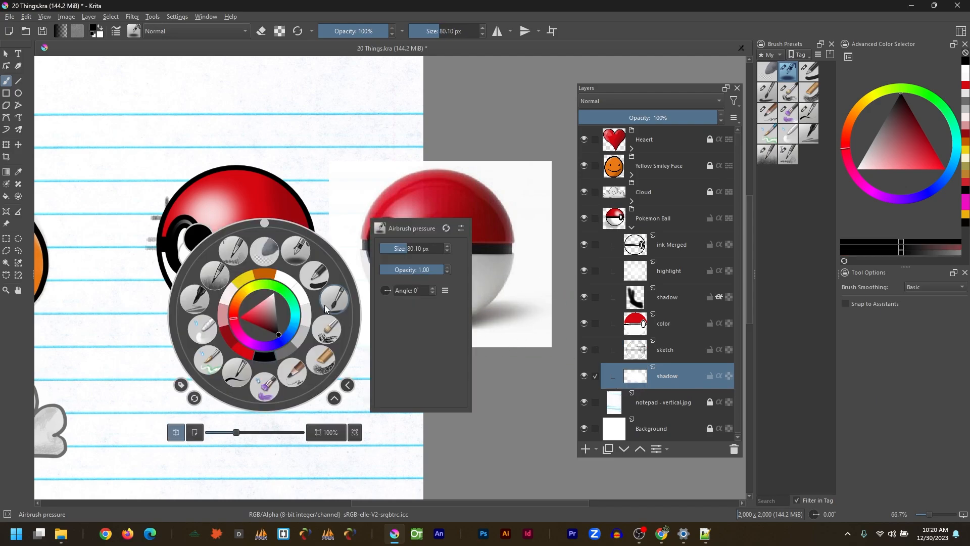
pyautogui.click(280, 352)
pyautogui.moveTo(298, 304); pyautogui.dragTo(227, 316)
pyautogui.keyDown('ctrl'); pyautogui.click(210, 305); pyautogui.keyUp('ctrl')
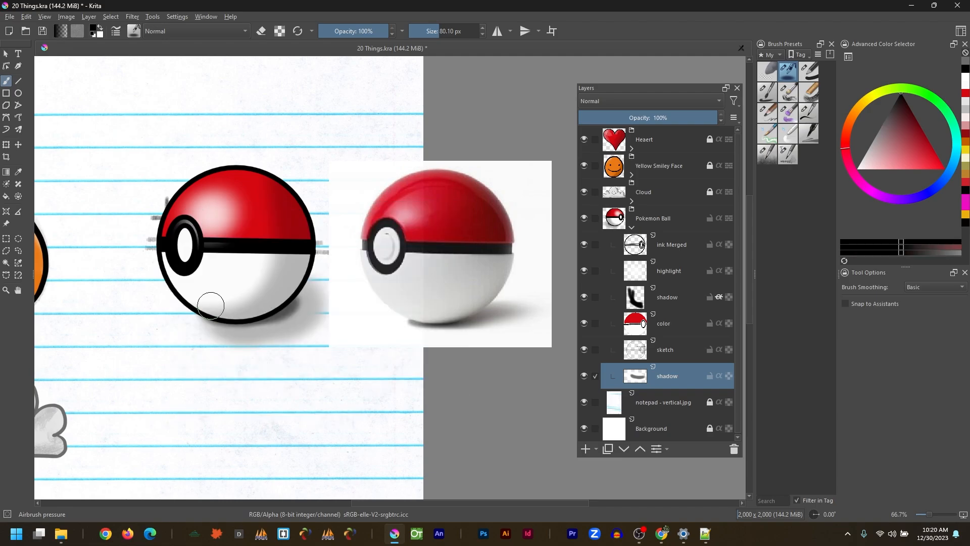
pyautogui.press('e')
pyautogui.moveTo(219, 370)
pyautogui.mouseDown()
pyautogui.moveTo(232, 342)
pyautogui.moveTo(179, 333)
pyautogui.moveTo(323, 319)
pyautogui.mouseUp()
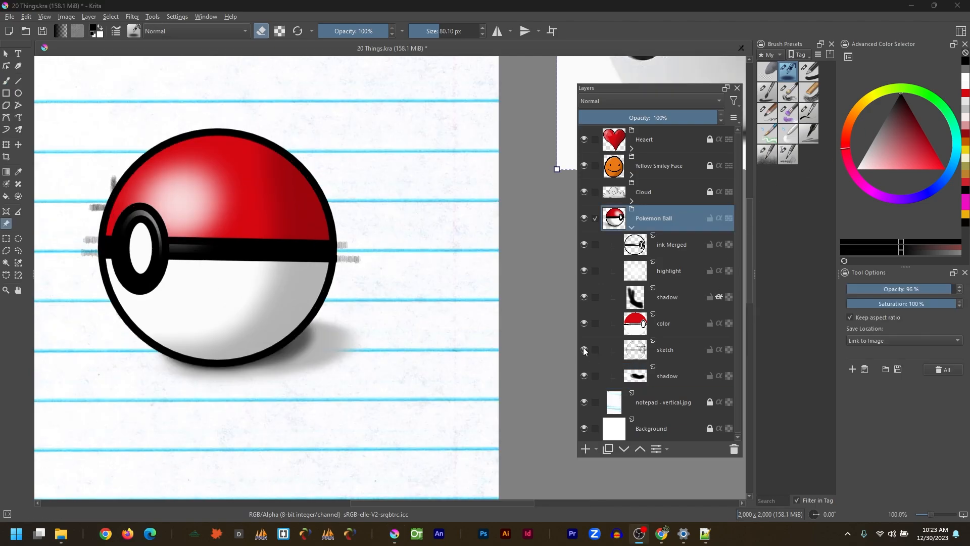
# Step: Hide the ball's sketch layer, and scale down the Pokemon Ball group and move it below the cloud
pyautogui.click(585, 349)
pyautogui.click(632, 227)
pyautogui.hotkey('ctrl', '-')
pyautogui.hotkey('ctrl', '-')
pyautogui.hotkey('ctrl', '-')
pyautogui.hotkey('ctrl', '-')
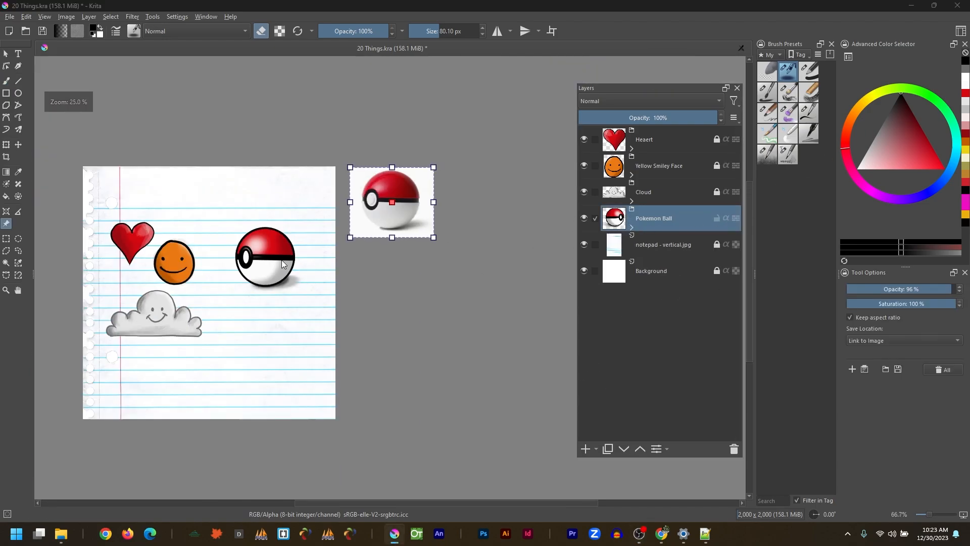
pyautogui.click(5, 146)
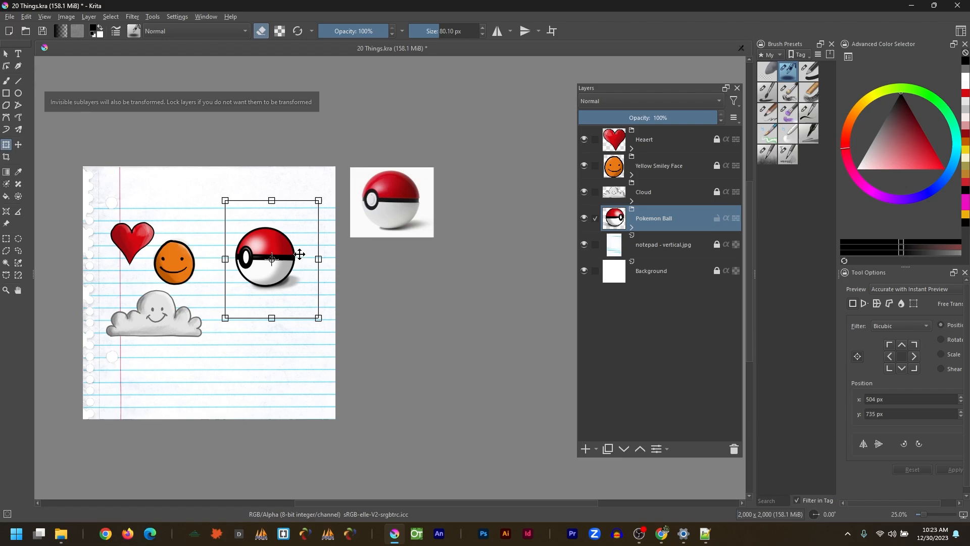
pyautogui.moveTo(318, 320); pyautogui.dragTo(157, 374)
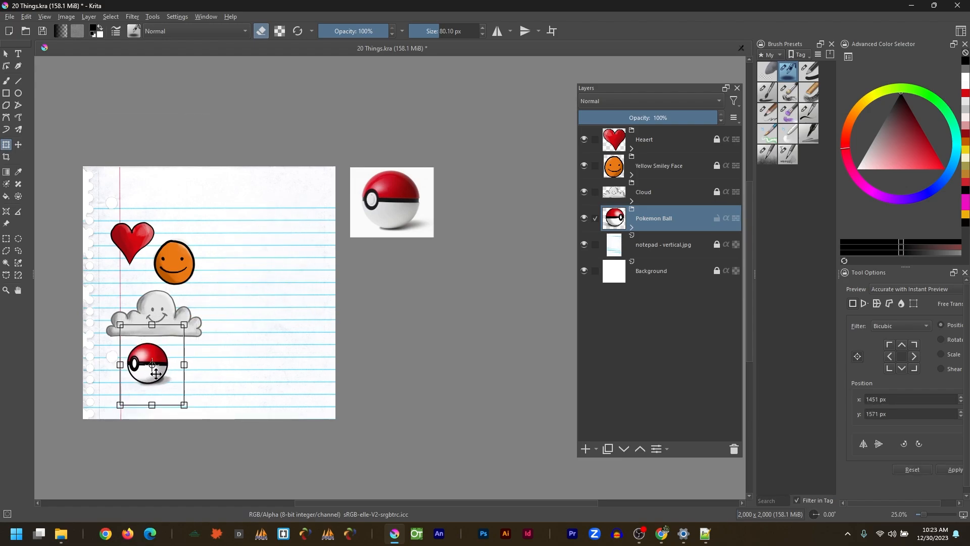
pyautogui.press('Return')
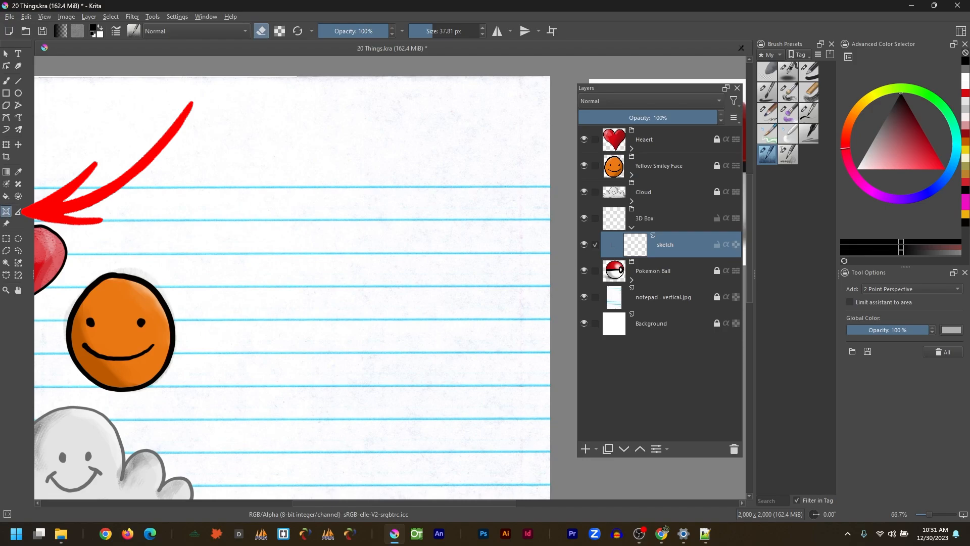
# Step: Place a 2 Point Perspective assistant with its vanishing points at both ends of the page's uppermost ruled line
pyautogui.click(70, 191)
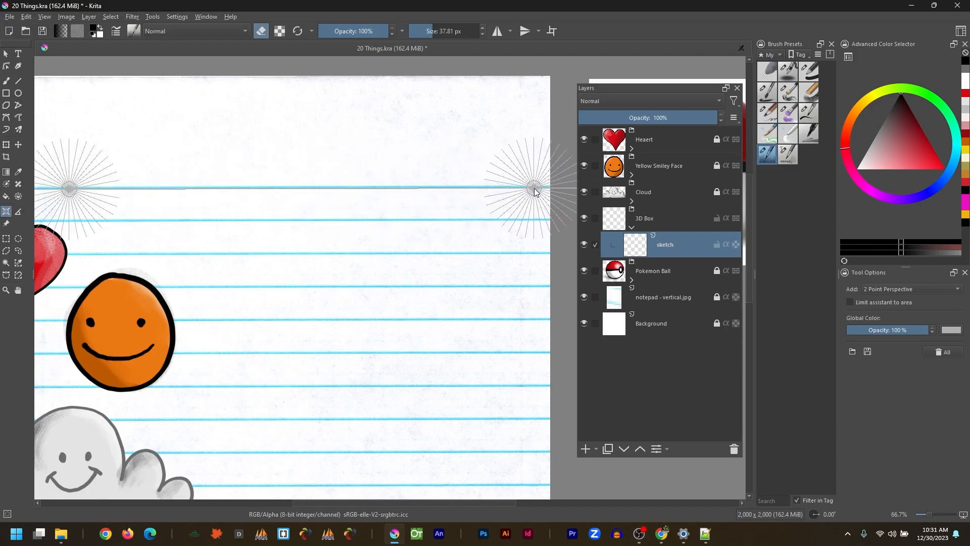
pyautogui.click(534, 190)
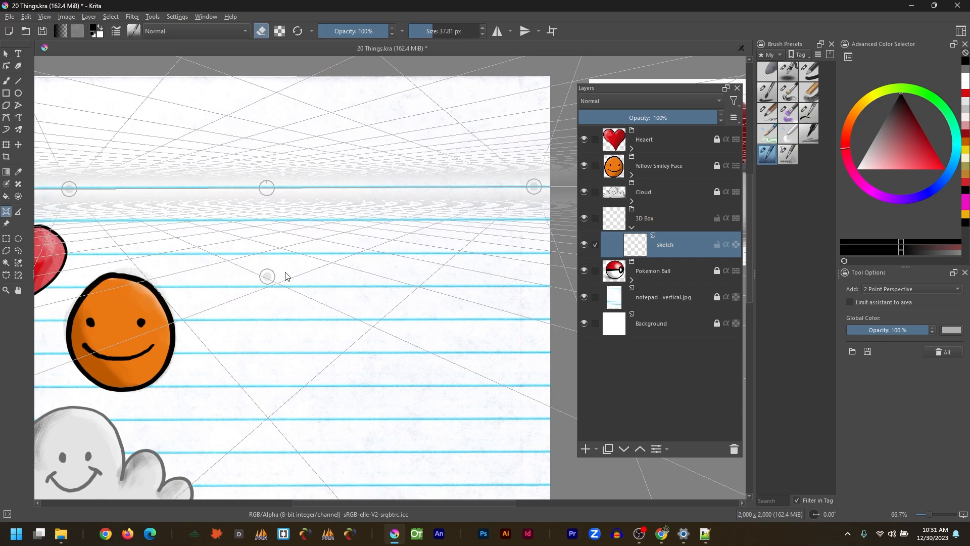
pyautogui.click(452, 272)
# Step: Draw the box's base as four straight Pencil texture lines at 37.81 px running to the two vanishing points
pyautogui.click(6, 81)
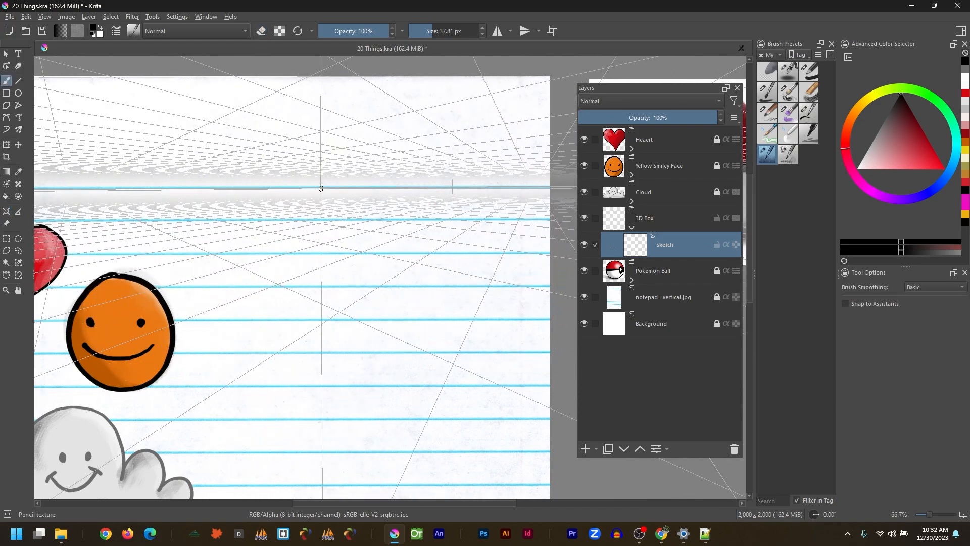
pyautogui.click(18, 81)
pyautogui.moveTo(339, 311)
pyautogui.mouseDown()
pyautogui.moveTo(541, 205)
pyautogui.moveTo(533, 188)
pyautogui.moveTo(71, 190)
pyautogui.mouseUp()
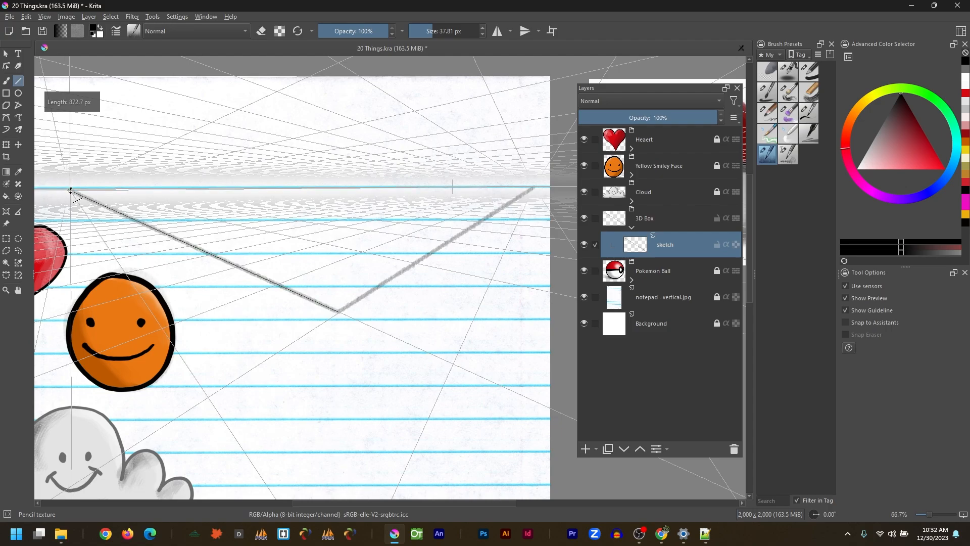
pyautogui.moveTo(281, 286); pyautogui.dragTo(531, 187)
pyautogui.moveTo(409, 266); pyautogui.dragTo(71, 190)
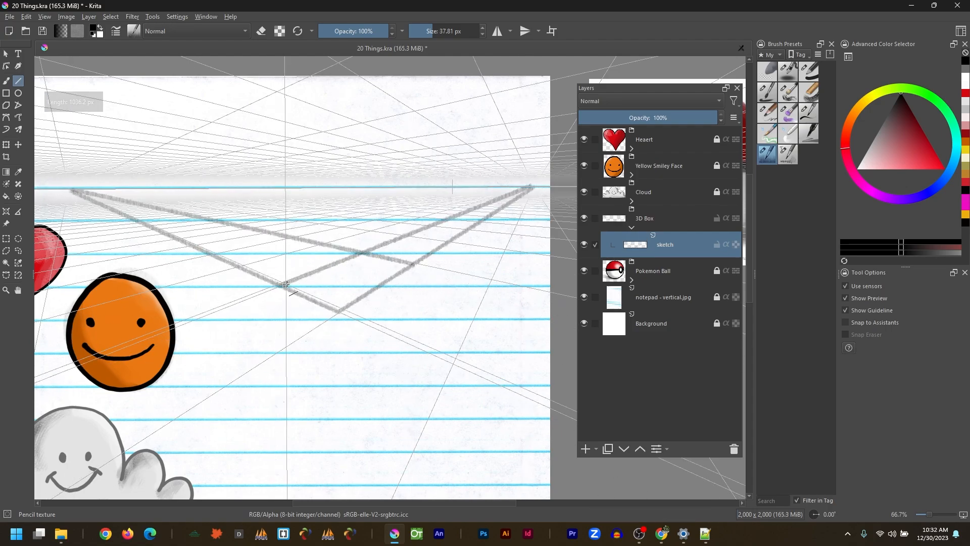
# Step: Draw vertical lines up from the four base corners and connect the box's top edges to the vanishing points
pyautogui.moveTo(281, 285); pyautogui.dragTo(281, 157)
pyautogui.moveTo(362, 253); pyautogui.dragTo(363, 156)
pyautogui.moveTo(412, 263); pyautogui.dragTo(413, 161)
pyautogui.moveTo(338, 310); pyautogui.dragTo(339, 177)
pyautogui.moveTo(338, 234); pyautogui.dragTo(73, 190)
pyautogui.moveTo(280, 225); pyautogui.dragTo(532, 185)
pyautogui.moveTo(413, 216); pyautogui.dragTo(71, 192)
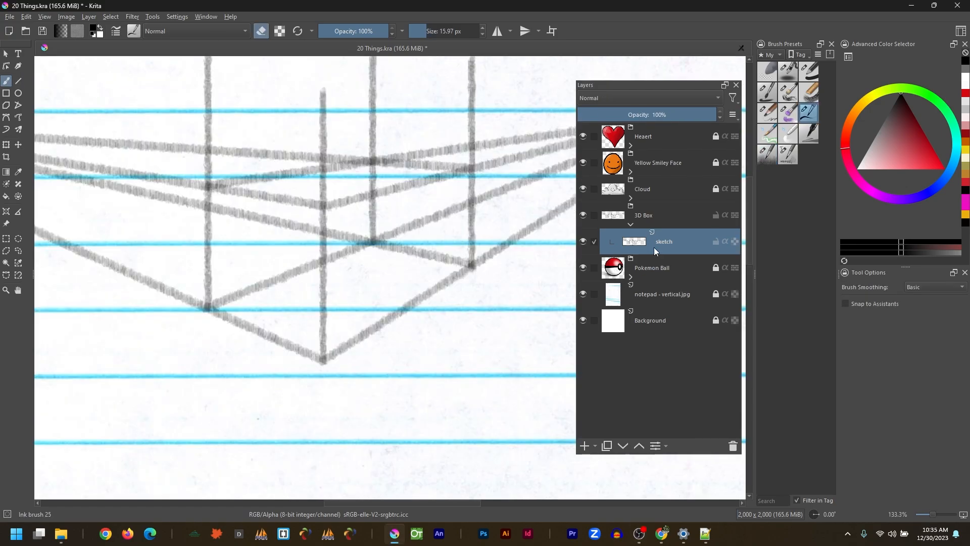
# Step: Set the 3D Box sketch layer's opacity to 25% and make the drawing layer active
pyautogui.click(672, 268)
pyautogui.moveTo(598, 114); pyautogui.dragTo(613, 114)
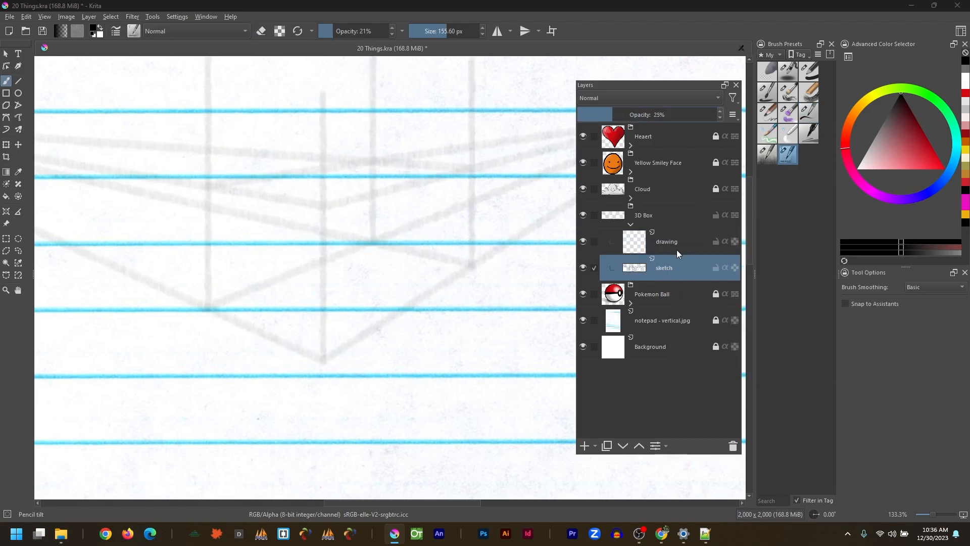
pyautogui.click(676, 245)
# Step: Trace the box's vertical and lower front edges with the Pencil texture brush at 37.81 px and remove the test strokes
pyautogui.moveTo(208, 202); pyautogui.dragTo(208, 300)
pyautogui.hotkey('ctrl', 'z')
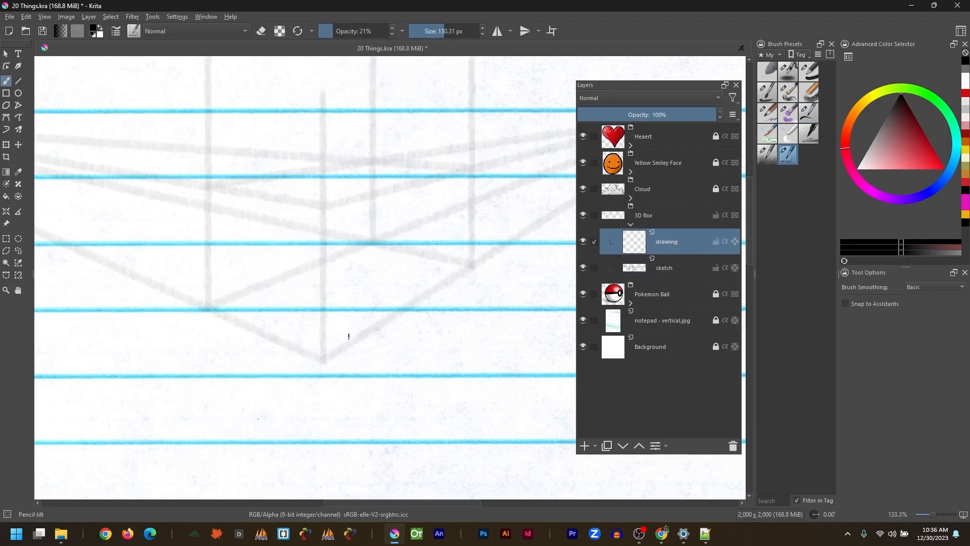
pyautogui.moveTo(353, 311); pyautogui.dragTo(347, 359)
pyautogui.press('/')
pyautogui.moveTo(212, 189)
pyautogui.mouseDown()
pyautogui.moveTo(213, 309)
pyautogui.moveTo(325, 363)
pyautogui.mouseUp()
pyautogui.moveTo(324, 202); pyautogui.dragTo(326, 359)
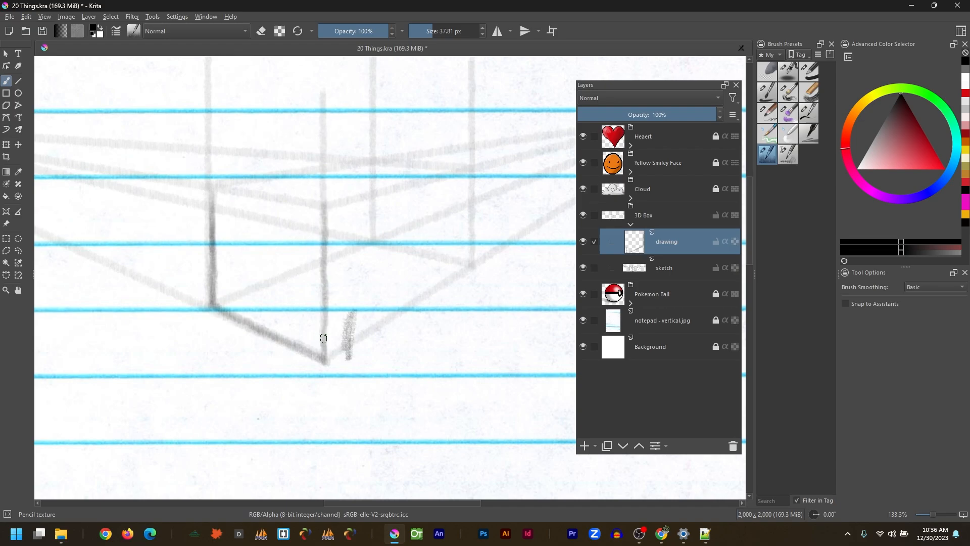
pyautogui.moveTo(472, 168); pyautogui.dragTo(474, 271)
pyautogui.press('e')
pyautogui.moveTo(348, 324); pyautogui.dragTo(349, 352)
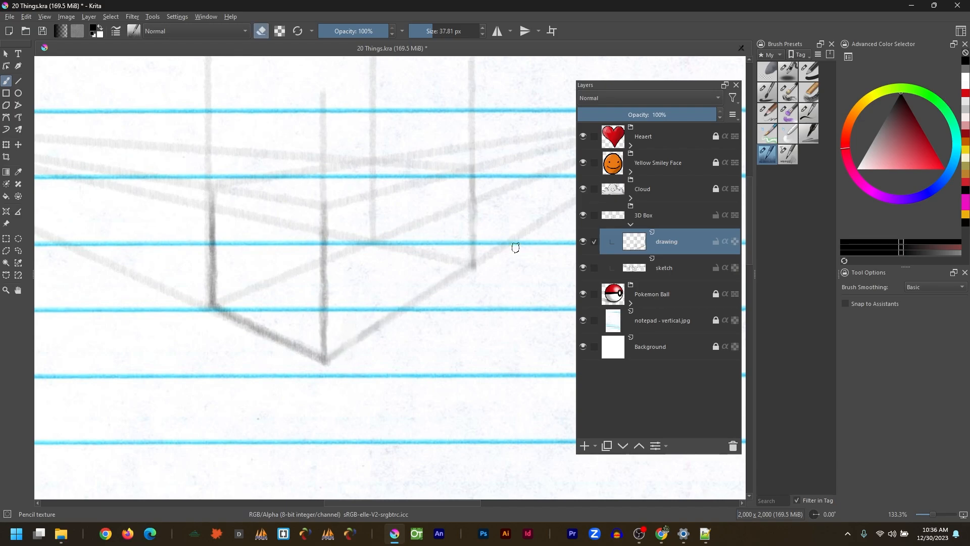
pyautogui.press('e')
# Step: Trace the edges of the box's top face on the drawing layer
pyautogui.moveTo(324, 205); pyautogui.dragTo(471, 169)
pyautogui.moveTo(212, 187)
pyautogui.mouseDown()
pyautogui.moveTo(379, 161)
pyautogui.moveTo(323, 204)
pyautogui.mouseUp()
pyautogui.moveTo(379, 162); pyautogui.dragTo(473, 169)
# Step: Hide the 3D Box sketch layer and shade the box's left face with the Pencil tilt brush at 130.01 px
pyautogui.press('/')
pyautogui.moveTo(220, 229)
pyautogui.mouseDown()
pyautogui.moveTo(219, 197)
pyautogui.moveTo(244, 288)
pyautogui.moveTo(283, 323)
pyautogui.mouseUp()
pyautogui.click(583, 268)
pyautogui.moveTo(238, 197)
pyautogui.mouseDown()
pyautogui.moveTo(280, 215)
pyautogui.moveTo(239, 202)
pyautogui.moveTo(224, 257)
pyautogui.moveTo(283, 324)
pyautogui.moveTo(289, 315)
pyautogui.moveTo(206, 274)
pyautogui.moveTo(222, 237)
pyautogui.moveTo(237, 293)
pyautogui.moveTo(265, 269)
pyautogui.moveTo(309, 262)
pyautogui.moveTo(292, 227)
pyautogui.moveTo(318, 257)
pyautogui.moveTo(325, 351)
pyautogui.mouseUp()
pyautogui.press('i')
pyautogui.press('i')
pyautogui.press('e')
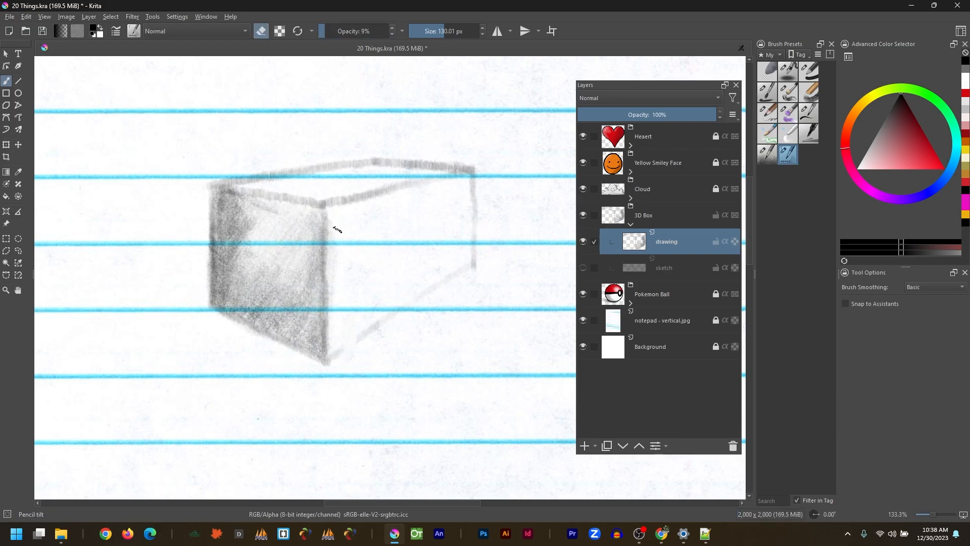
# Step: Darken the edges of the box's left face with the Pencil texture brush at 37.81 px and 100% opacity
pyautogui.click(766, 153)
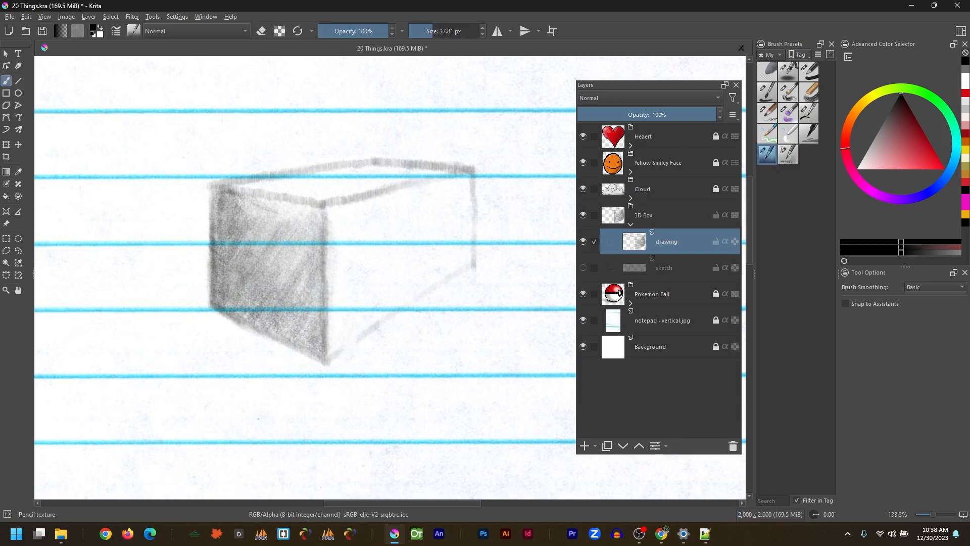
pyautogui.moveTo(501, 241); pyautogui.dragTo(296, 127)
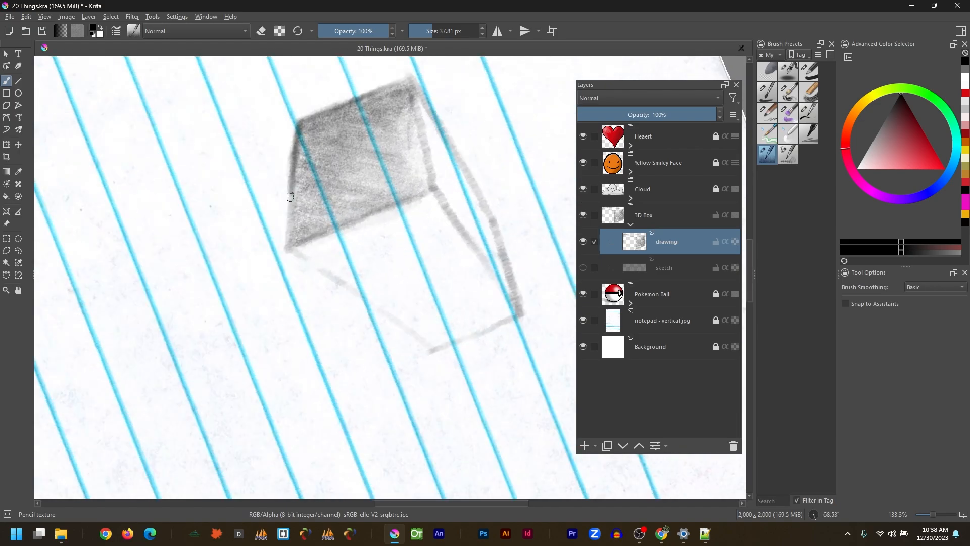
pyautogui.moveTo(290, 196); pyautogui.dragTo(290, 231)
pyautogui.moveTo(424, 136)
pyautogui.mouseDown()
pyautogui.moveTo(390, 134)
pyautogui.moveTo(468, 108)
pyautogui.moveTo(443, 142)
pyautogui.moveTo(468, 114)
pyautogui.moveTo(420, 108)
pyautogui.moveTo(455, 131)
pyautogui.moveTo(404, 151)
pyautogui.moveTo(496, 133)
pyautogui.mouseUp()
# Step: Deepen the left face's shading and add its cast shadow with the Pencil tilt brush at 11% opacity
pyautogui.press('/')
pyautogui.click(335, 31)
pyautogui.moveTo(392, 164)
pyautogui.mouseDown()
pyautogui.moveTo(485, 135)
pyautogui.moveTo(485, 108)
pyautogui.mouseUp()
pyautogui.press('5')
pyautogui.moveTo(214, 202)
pyautogui.mouseDown()
pyautogui.moveTo(237, 308)
pyautogui.moveTo(273, 318)
pyautogui.moveTo(303, 344)
pyautogui.moveTo(222, 262)
pyautogui.moveTo(260, 223)
pyautogui.moveTo(313, 303)
pyautogui.moveTo(266, 205)
pyautogui.moveTo(320, 213)
pyautogui.mouseUp()
pyautogui.press('e')
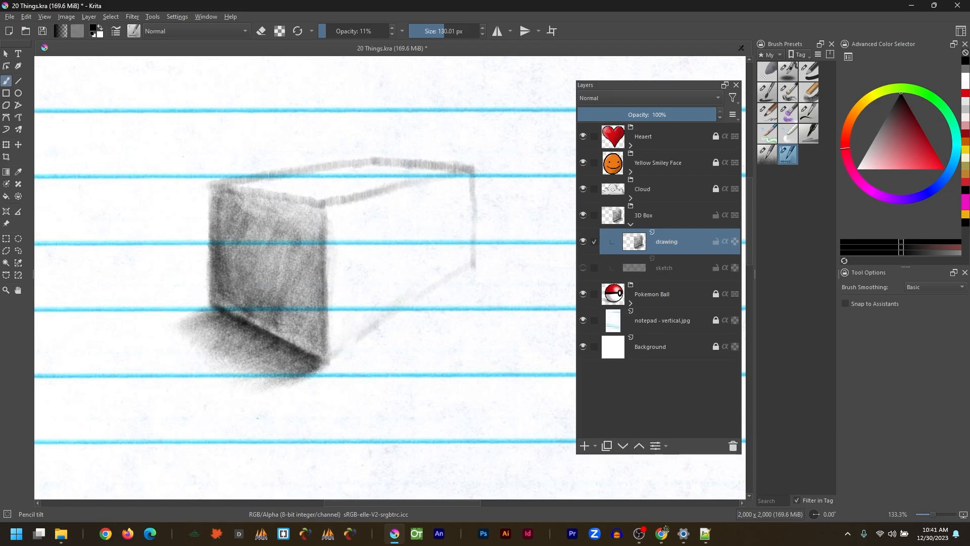
# Step: Shade the box's right face and darken its lower edge against the ground
pyautogui.moveTo(353, 333)
pyautogui.mouseDown()
pyautogui.moveTo(459, 264)
pyautogui.moveTo(347, 264)
pyautogui.moveTo(401, 244)
pyautogui.moveTo(318, 286)
pyautogui.moveTo(396, 199)
pyautogui.moveTo(380, 190)
pyautogui.moveTo(432, 183)
pyautogui.moveTo(364, 284)
pyautogui.moveTo(381, 265)
pyautogui.moveTo(401, 268)
pyautogui.moveTo(344, 303)
pyautogui.moveTo(363, 304)
pyautogui.moveTo(349, 253)
pyautogui.moveTo(328, 278)
pyautogui.moveTo(404, 304)
pyautogui.moveTo(435, 336)
pyautogui.mouseUp()
pyautogui.press('e')
pyautogui.press('e')
pyautogui.press('/')
pyautogui.moveTo(335, 357)
pyautogui.mouseDown()
pyautogui.moveTo(454, 283)
pyautogui.moveTo(307, 381)
pyautogui.moveTo(426, 258)
pyautogui.mouseUp()
pyautogui.press('/')
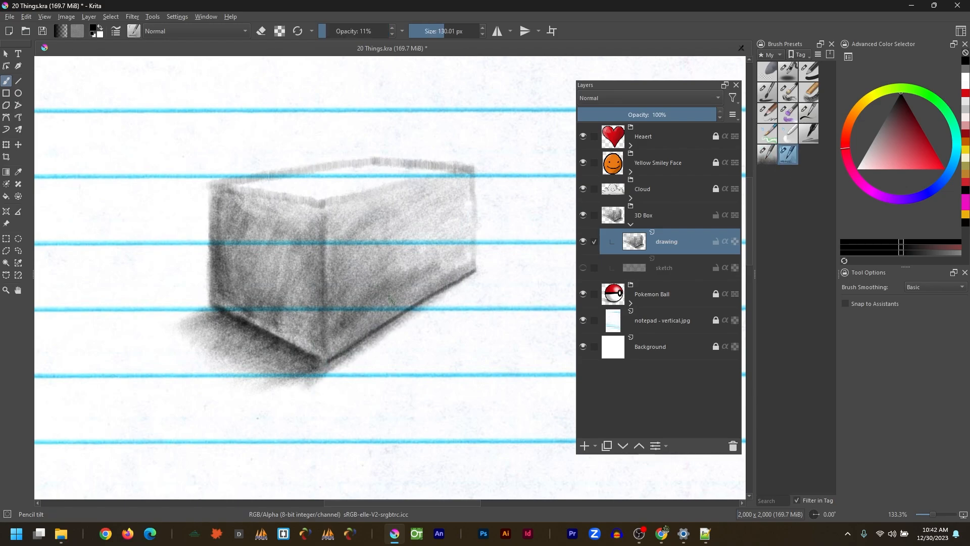
# Step: Erase a thin highlight along the box's front vertical edge with the Pencil texture brush at 18.12 px
pyautogui.press('/')
pyautogui.press('e')
pyautogui.moveTo(326, 217); pyautogui.dragTo(327, 320)
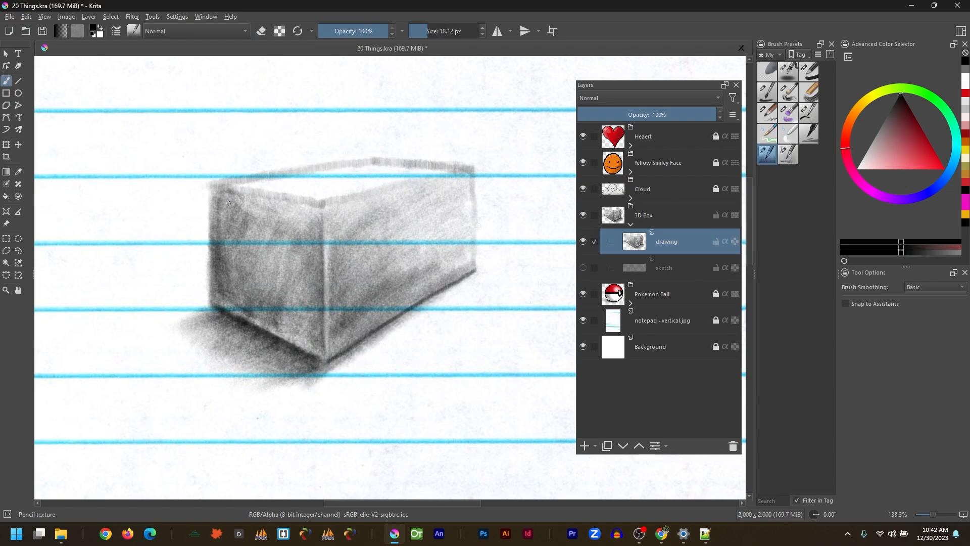
# Step: Darken the box's left face further with the Pencil tilt brush at 130.01 px and 11% opacity
pyautogui.press('/')
pyautogui.moveTo(250, 196)
pyautogui.mouseDown()
pyautogui.moveTo(237, 304)
pyautogui.moveTo(283, 353)
pyautogui.moveTo(298, 392)
pyautogui.moveTo(364, 414)
pyautogui.moveTo(252, 354)
pyautogui.moveTo(262, 364)
pyautogui.moveTo(282, 328)
pyautogui.moveTo(270, 283)
pyautogui.moveTo(328, 177)
pyautogui.moveTo(242, 328)
pyautogui.mouseUp()
pyautogui.press('e')
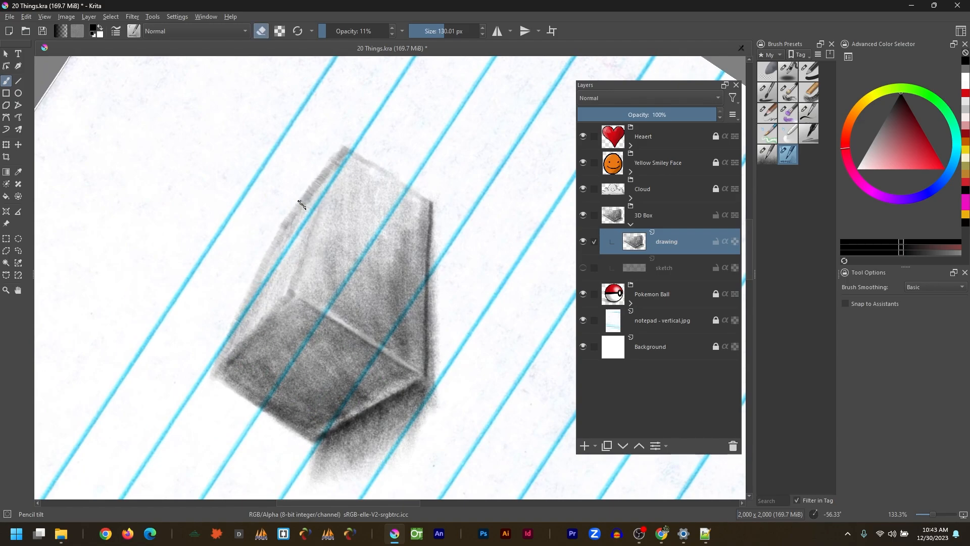
# Step: Hide the notepad - vertical.jpg layer and refine the box's top-face edge and shading with the Pencil tilt brush at 130.01 px
pyautogui.click(583, 320)
pyautogui.moveTo(301, 198)
pyautogui.mouseDown()
pyautogui.moveTo(268, 242)
pyautogui.moveTo(243, 322)
pyautogui.mouseUp()
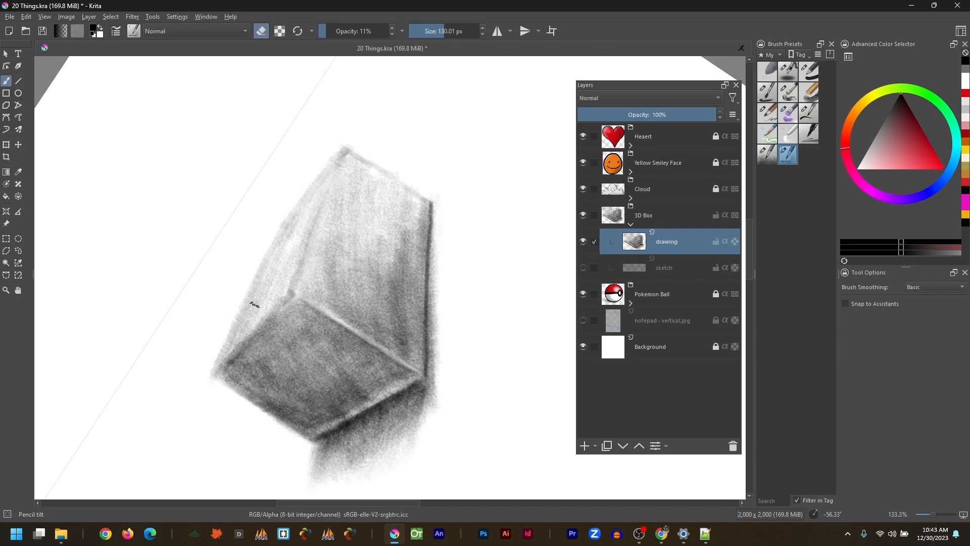
pyautogui.press('e')
pyautogui.moveTo(298, 217)
pyautogui.mouseDown()
pyautogui.moveTo(303, 273)
pyautogui.moveTo(349, 161)
pyautogui.moveTo(303, 295)
pyautogui.moveTo(340, 219)
pyautogui.moveTo(342, 323)
pyautogui.moveTo(346, 242)
pyautogui.mouseUp()
pyautogui.moveTo(476, 191)
pyautogui.mouseDown()
pyautogui.moveTo(451, 213)
pyautogui.moveTo(468, 181)
pyautogui.moveTo(443, 273)
pyautogui.moveTo(469, 190)
pyautogui.moveTo(455, 265)
pyautogui.moveTo(428, 212)
pyautogui.moveTo(407, 241)
pyautogui.moveTo(419, 233)
pyautogui.moveTo(220, 262)
pyautogui.moveTo(218, 208)
pyautogui.moveTo(244, 309)
pyautogui.moveTo(307, 292)
pyautogui.moveTo(284, 324)
pyautogui.moveTo(303, 353)
pyautogui.moveTo(260, 307)
pyautogui.moveTo(309, 342)
pyautogui.moveTo(238, 277)
pyautogui.moveTo(277, 323)
pyautogui.moveTo(236, 274)
pyautogui.moveTo(270, 269)
pyautogui.moveTo(222, 282)
pyautogui.moveTo(221, 275)
pyautogui.moveTo(301, 278)
pyautogui.moveTo(281, 248)
pyautogui.moveTo(291, 266)
pyautogui.mouseUp()
# Step: Erase a highlight along the right face's upper edge with Pencil texture at 18.12 px and retouch it with Pencil tilt at 21% opacity
pyautogui.press('o')
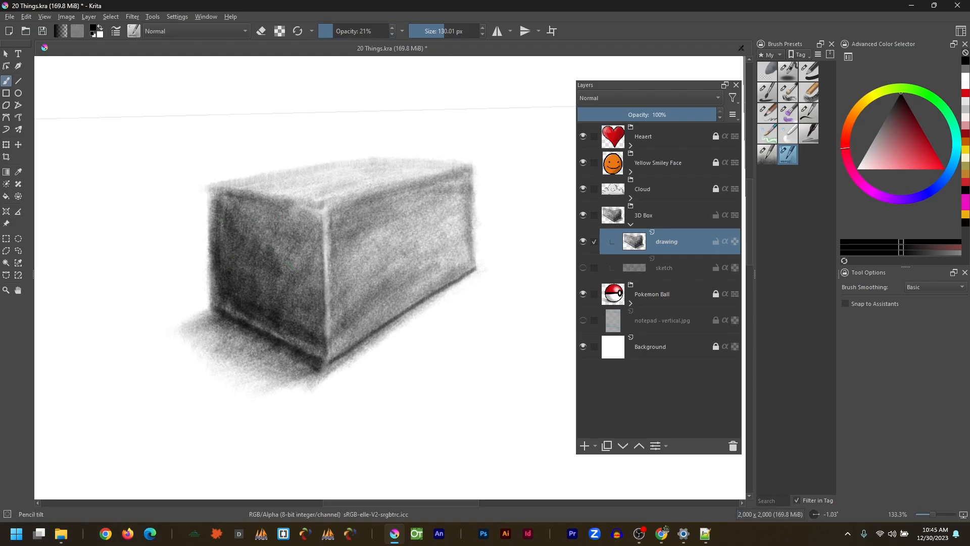
pyautogui.press('/')
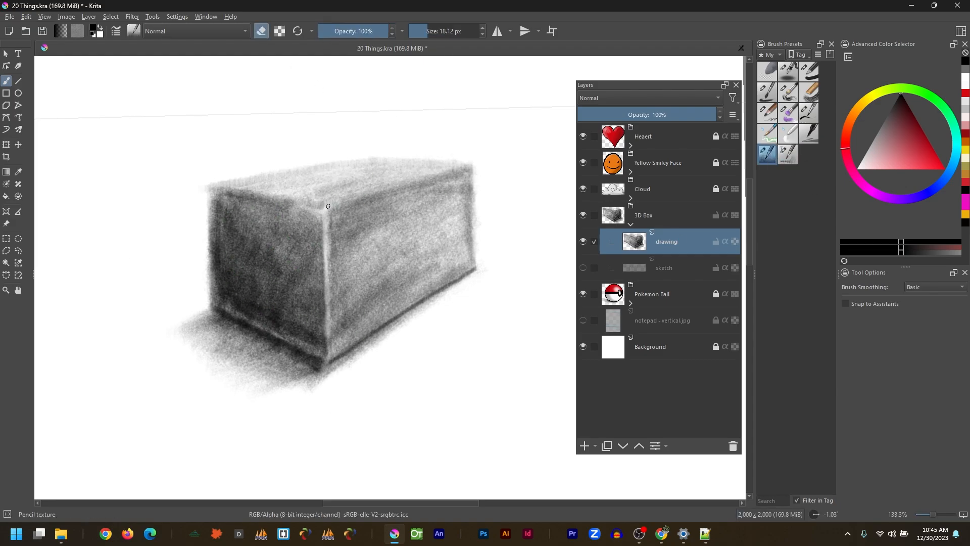
pyautogui.moveTo(327, 207); pyautogui.dragTo(462, 168)
pyautogui.press('/')
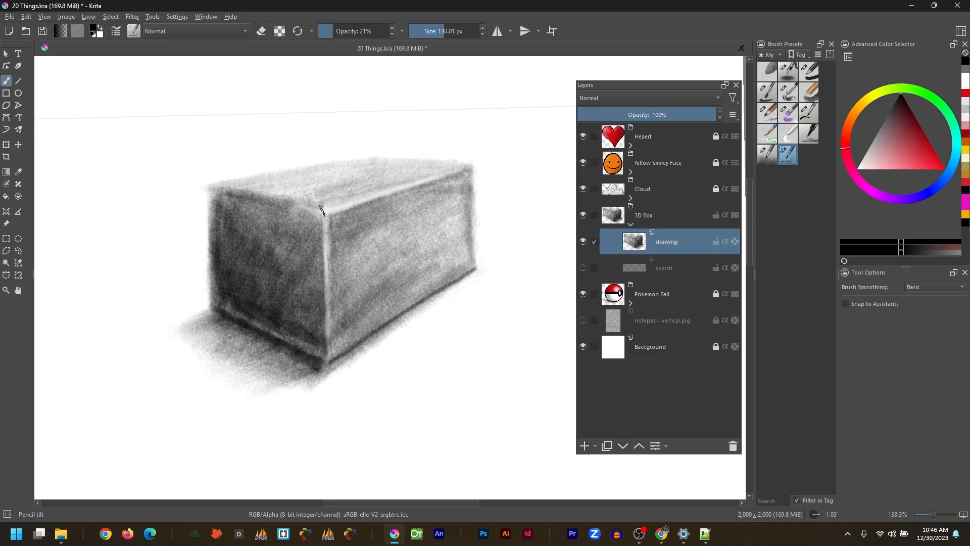
pyautogui.moveTo(321, 210)
pyautogui.mouseDown()
pyautogui.moveTo(404, 169)
pyautogui.moveTo(390, 183)
pyautogui.moveTo(451, 168)
pyautogui.mouseUp()
# Step: Lighten the box's right face by erasing with the Pencil tilt brush at 12% opacity
pyautogui.press('e')
pyautogui.moveTo(334, 212); pyautogui.dragTo(388, 205)
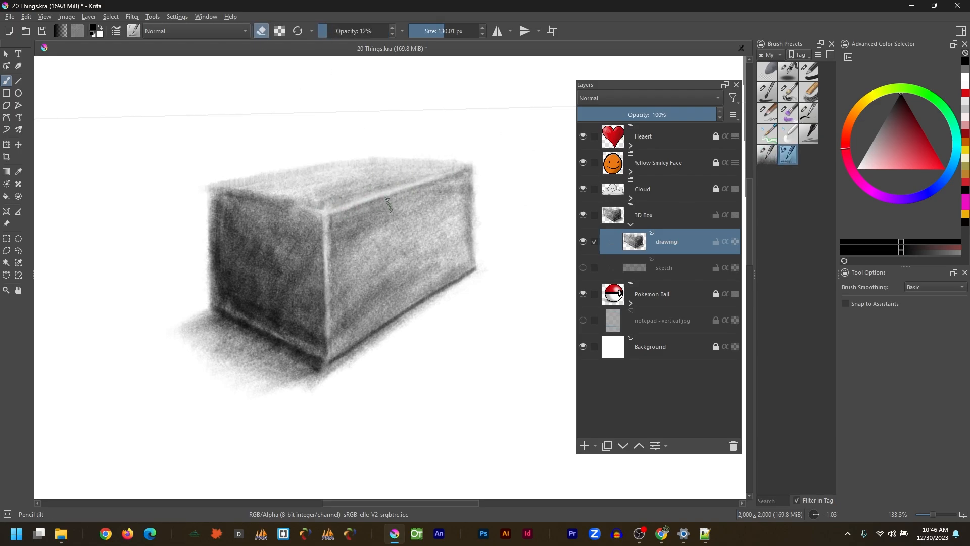
pyautogui.moveTo(338, 250); pyautogui.dragTo(450, 188)
pyautogui.moveTo(333, 323); pyautogui.dragTo(389, 230)
pyautogui.moveTo(374, 305); pyautogui.dragTo(452, 195)
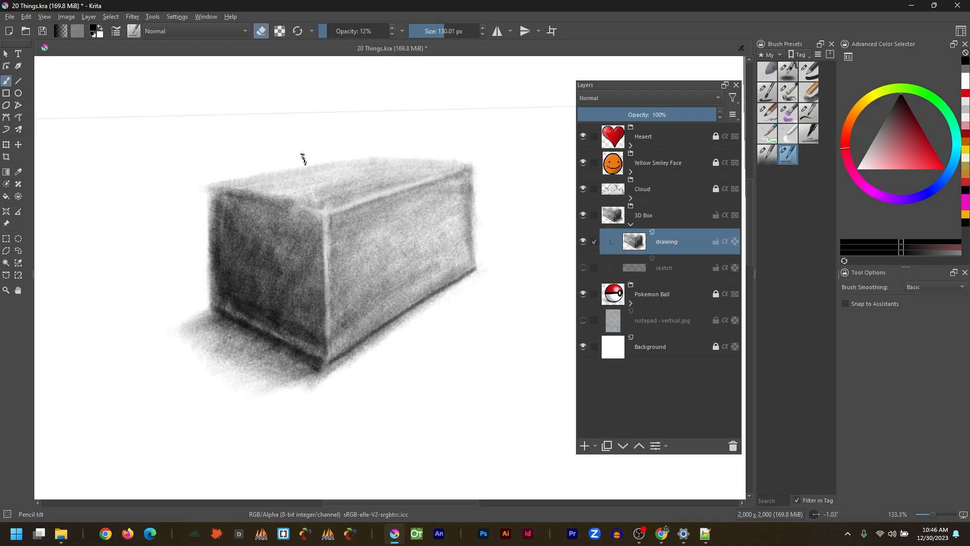
# Step: Collapse the 3D Box group, move the box beside the Pokemon ball near the page's lower edge, and save the document
pyautogui.press('1')
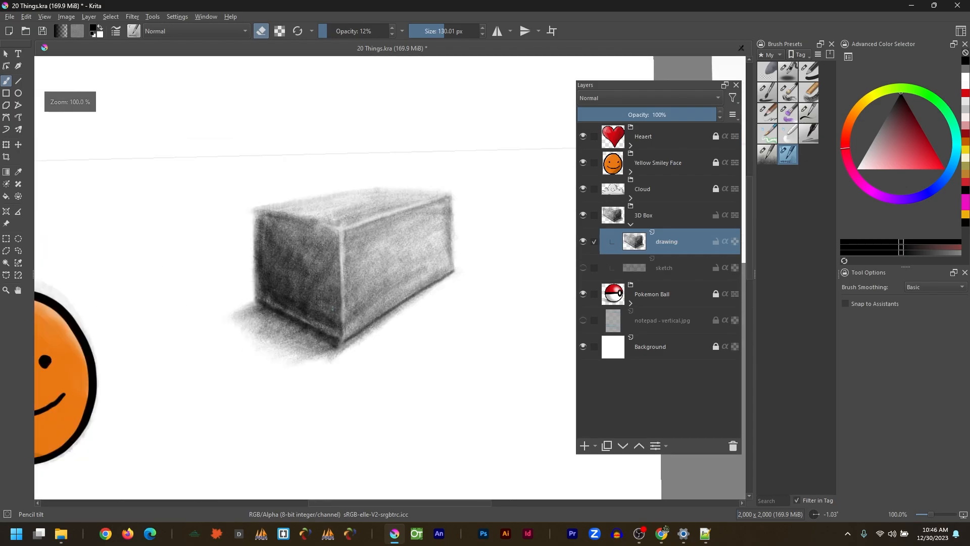
pyautogui.click(656, 216)
pyautogui.click(630, 224)
pyautogui.press('t')
pyautogui.press('-')
pyautogui.press('-')
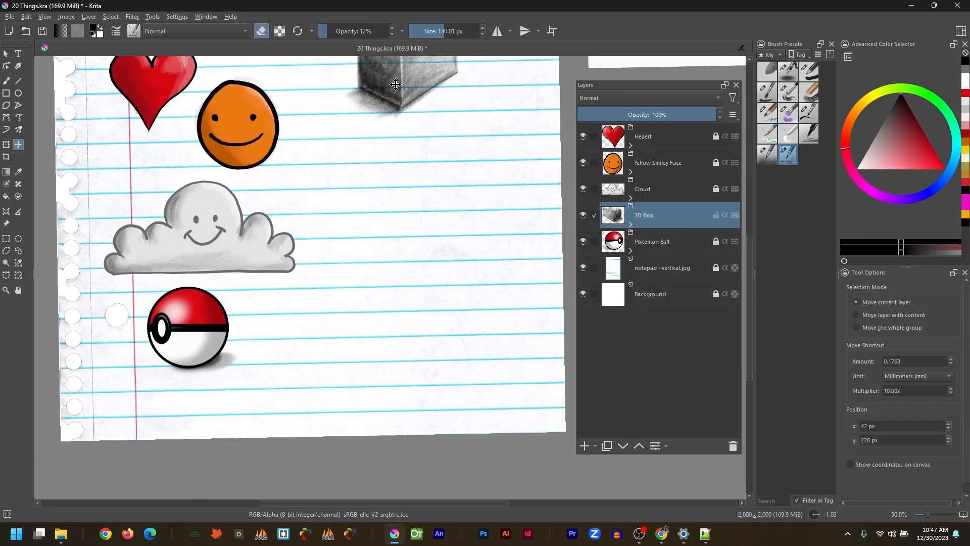
pyautogui.moveTo(420, 61); pyautogui.dragTo(313, 356)
pyautogui.click(6, 54)
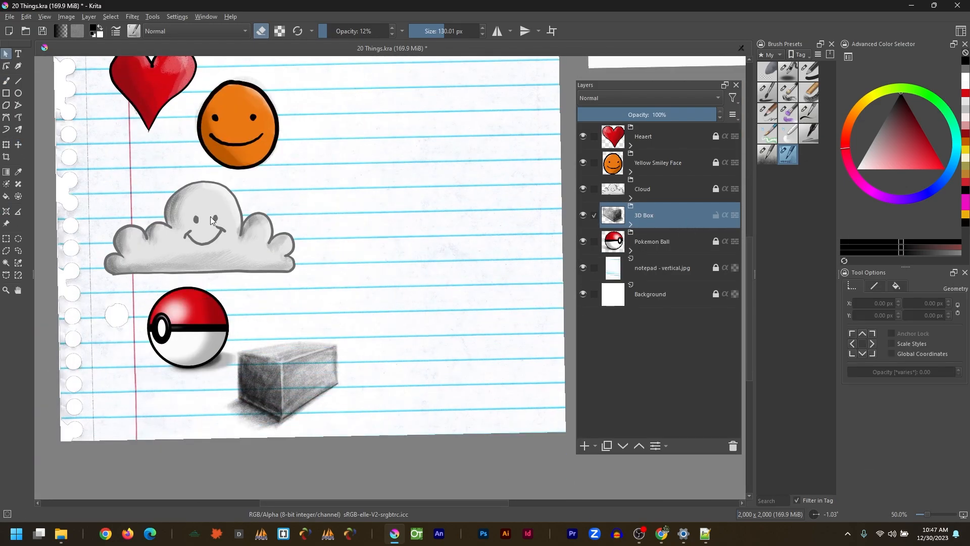
pyautogui.hotkey('ctrl', 's')
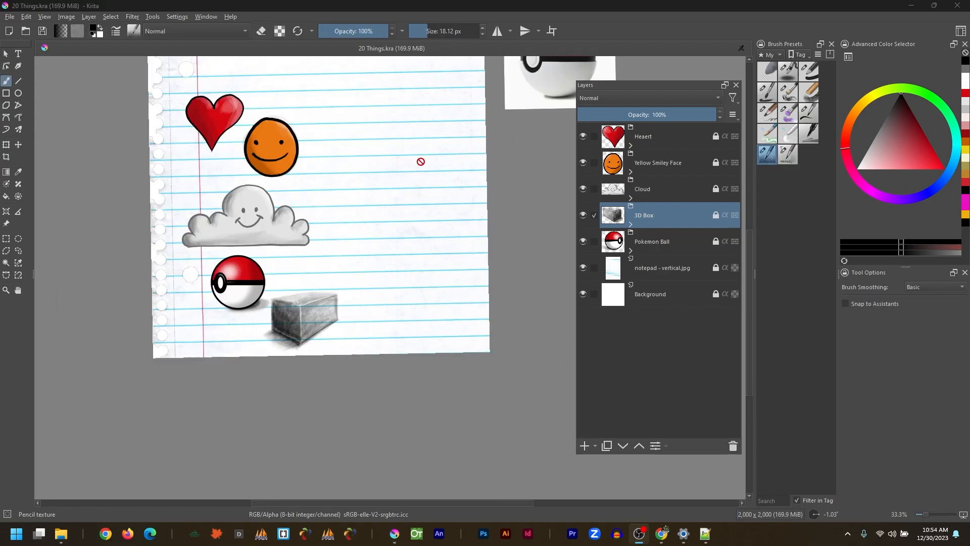
# Step: Enable horizontal mirroring and add a paint layer named sketch above the notepad - vertical.jpg layer
pyautogui.press('1')
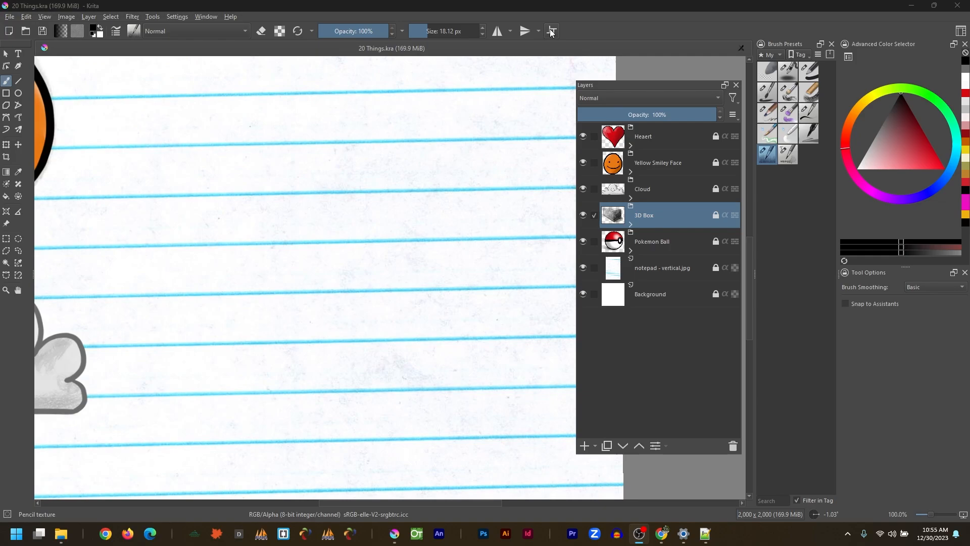
pyautogui.click(496, 32)
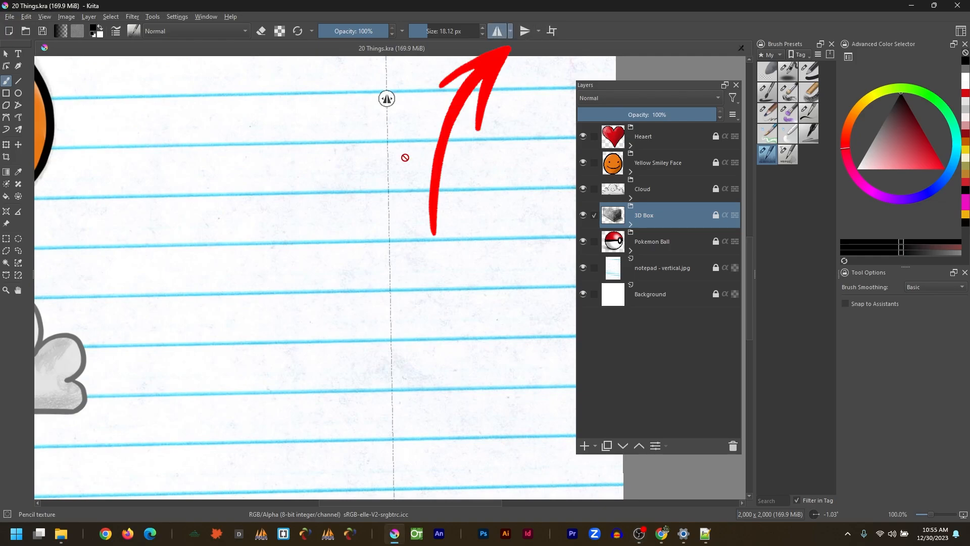
pyautogui.click(644, 268)
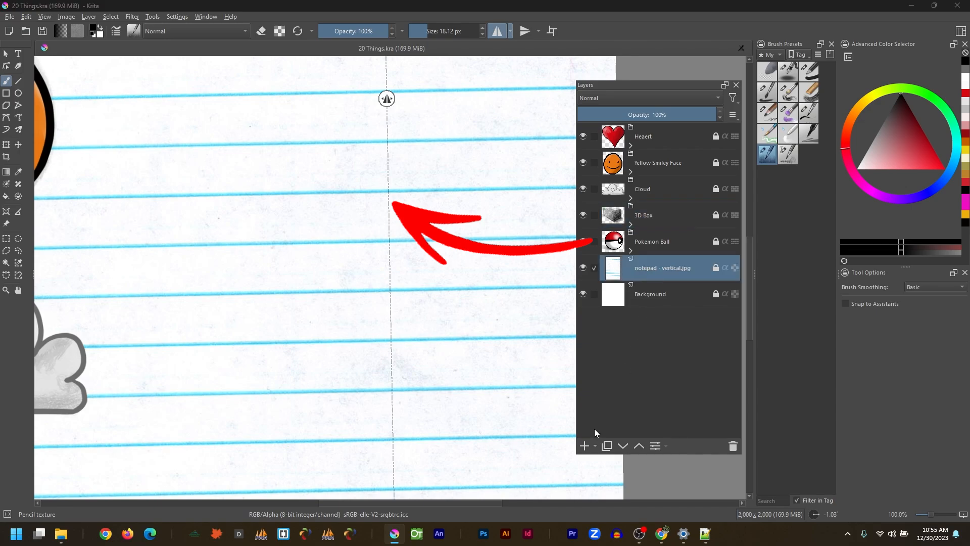
pyautogui.click(592, 445)
pyautogui.doubleClick(667, 268)
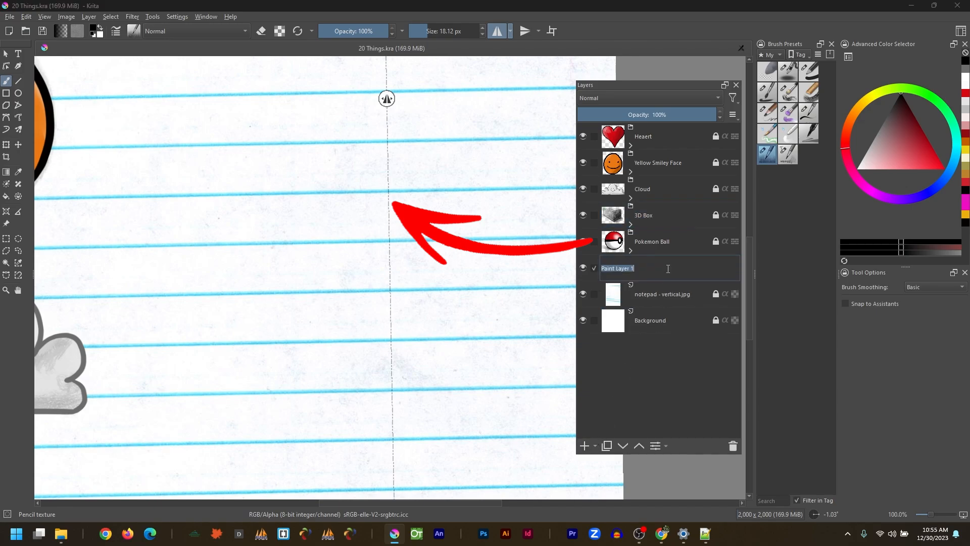
pyautogui.write('sketch')
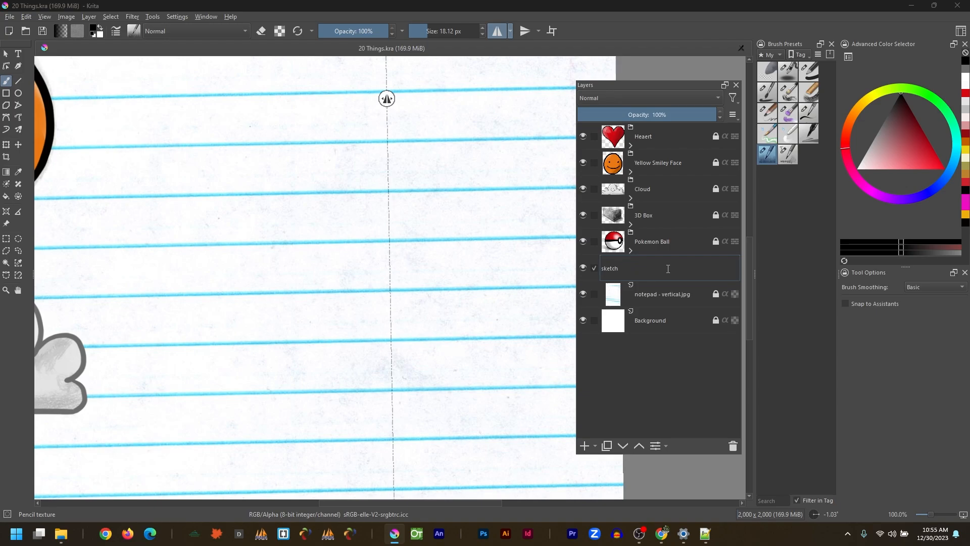
pyautogui.press('Return')
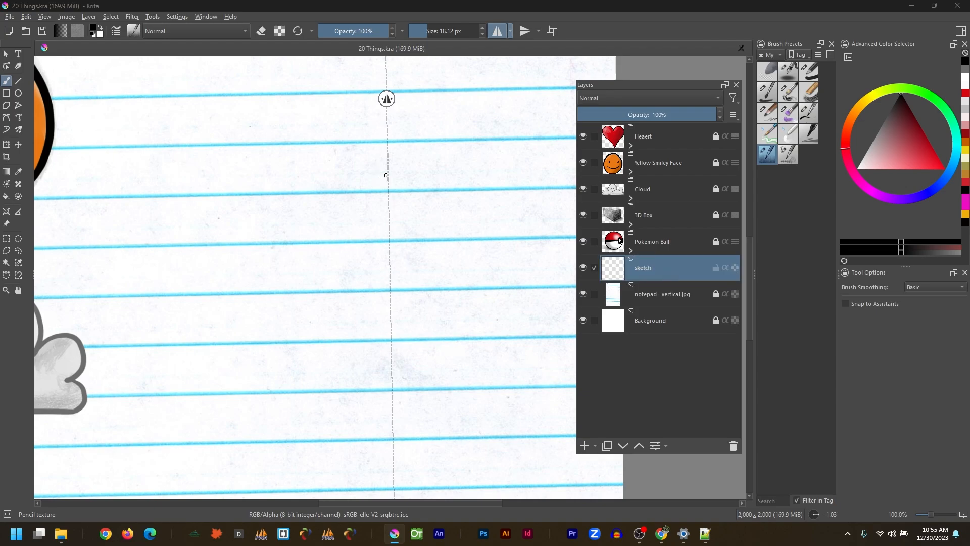
# Step: Sketch a circle, a heart and a five-pointed star down the mirror axis and move them off to one side
pyautogui.moveTo(386, 175)
pyautogui.mouseDown()
pyautogui.moveTo(358, 187)
pyautogui.moveTo(371, 242)
pyautogui.mouseUp()
pyautogui.moveTo(390, 277)
pyautogui.mouseDown()
pyautogui.moveTo(370, 305)
pyautogui.moveTo(390, 324)
pyautogui.moveTo(380, 377)
pyautogui.moveTo(346, 384)
pyautogui.moveTo(361, 419)
pyautogui.moveTo(392, 402)
pyautogui.mouseUp()
pyautogui.press('t')
pyautogui.moveTo(424, 229); pyautogui.dragTo(218, 230)
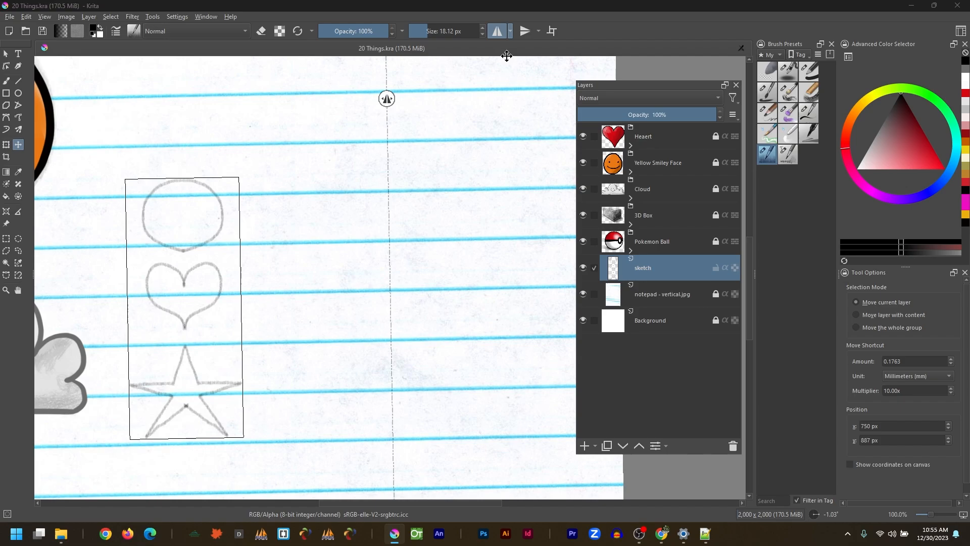
# Step: Enable vertical mirroring as well and sketch an eight-petal flower around the crossing of the two mirror axes
pyautogui.click(524, 31)
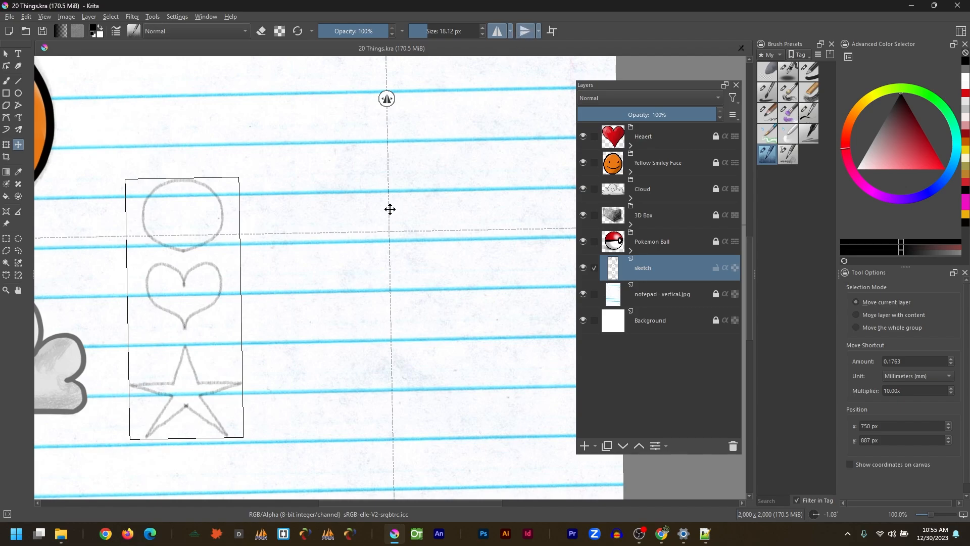
pyautogui.press('b')
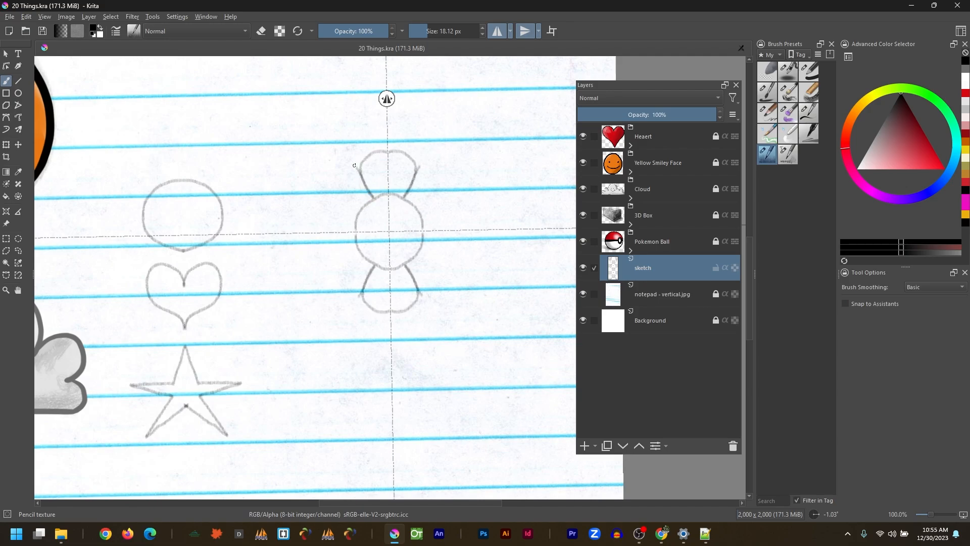
pyautogui.moveTo(355, 166)
pyautogui.mouseDown()
pyautogui.moveTo(323, 179)
pyautogui.moveTo(323, 202)
pyautogui.moveTo(354, 218)
pyautogui.mouseUp()
# Step: Move the sketch layer's drawings lower on the page and turn vertical mirroring off
pyautogui.press('t')
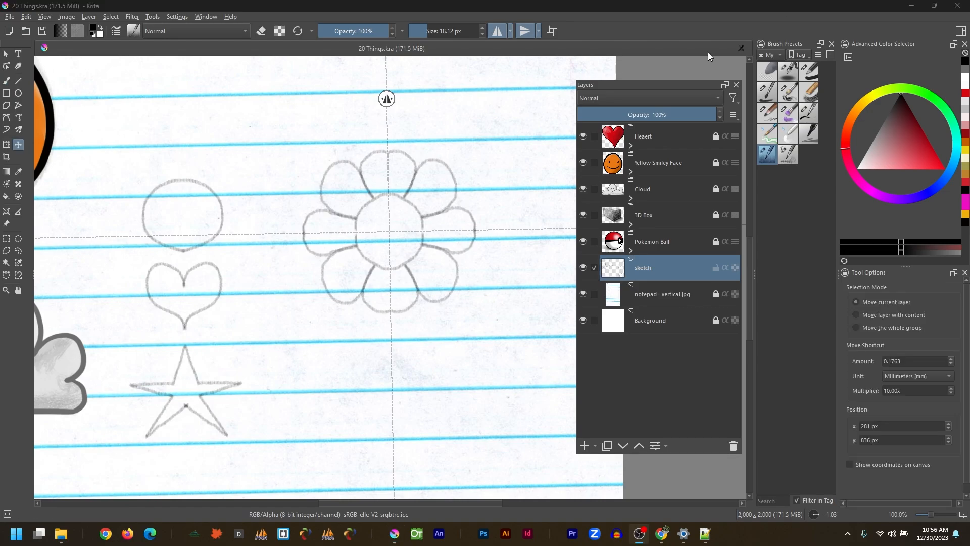
pyautogui.moveTo(360, 176)
pyautogui.mouseDown()
pyautogui.moveTo(379, 275)
pyautogui.moveTo(370, 386)
pyautogui.mouseUp()
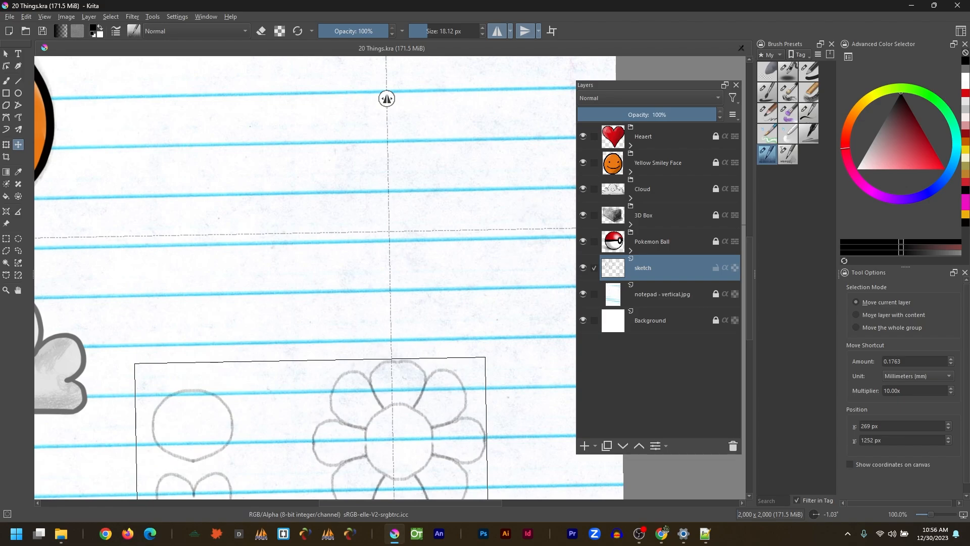
pyautogui.click(525, 30)
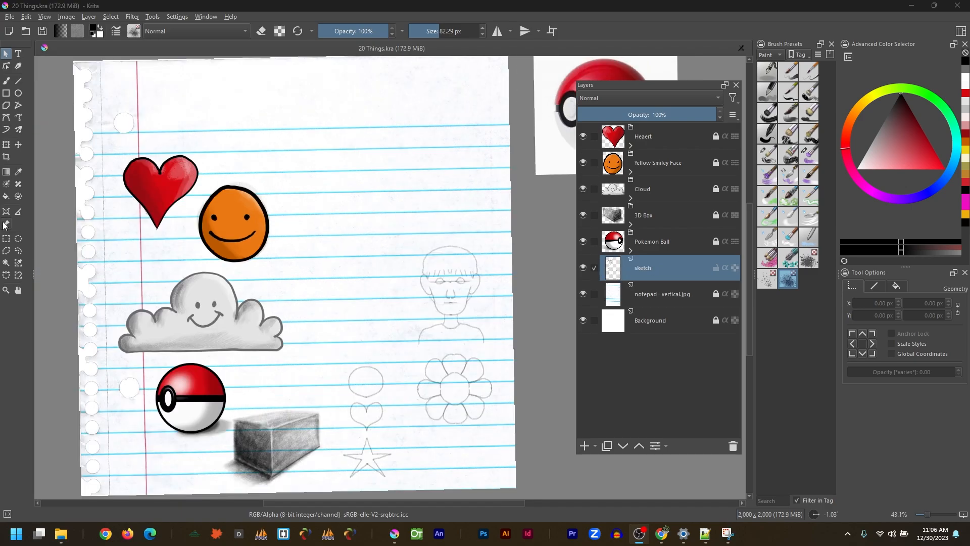
# Step: Add the fruit still-life painting as a reference image and enlarge it over the upper part of the notepad
pyautogui.click(7, 224)
pyautogui.click(852, 369)
pyautogui.doubleClick(130, 169)
pyautogui.moveTo(373, 201); pyautogui.dragTo(343, 166)
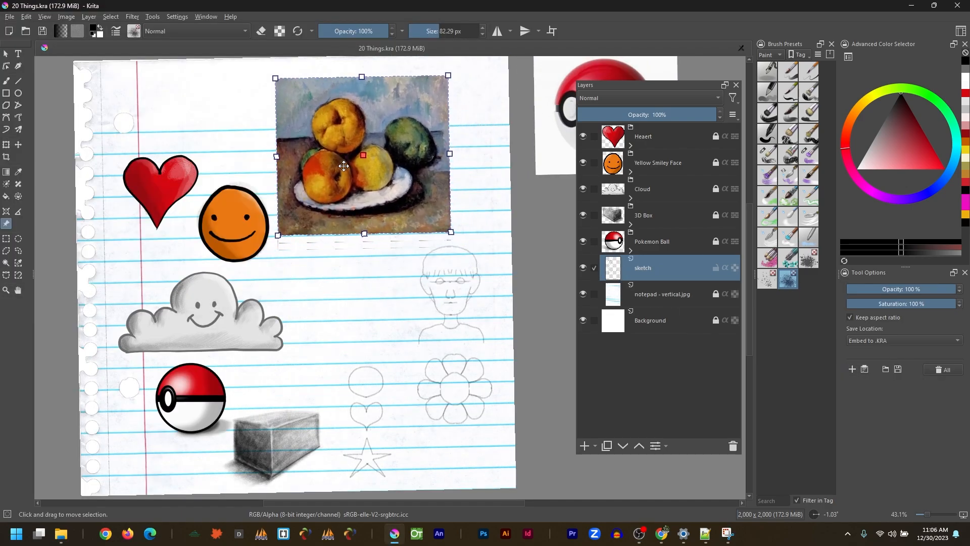
pyautogui.moveTo(450, 232); pyautogui.dragTo(514, 281)
# Step: Hide the sketch layer and the Pokemon Ball, Heaert, Yellow Smiley Face, Cloud and 3D Box groups
pyautogui.click(583, 268)
pyautogui.click(583, 241)
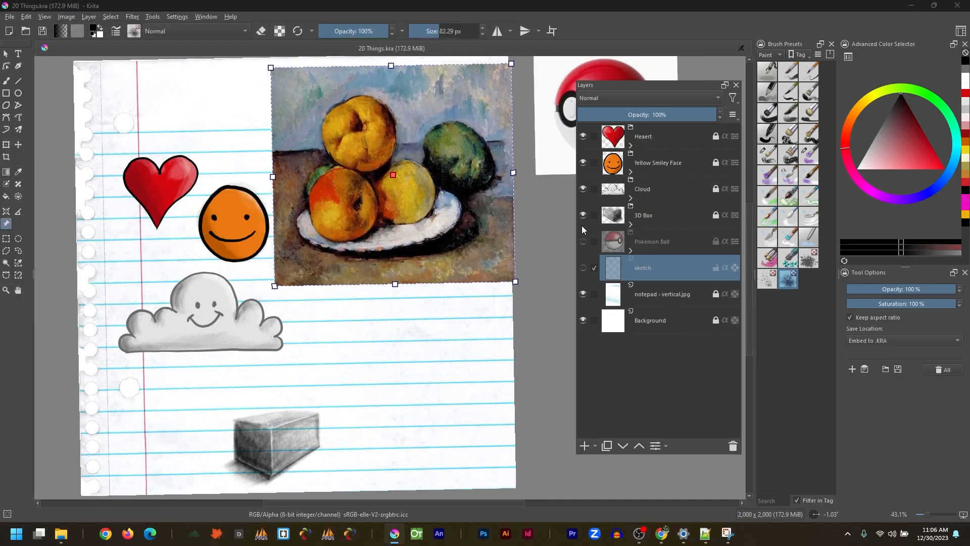
pyautogui.click(583, 136)
pyautogui.click(583, 162)
pyautogui.click(583, 189)
pyautogui.click(583, 214)
# Step: Enlarge and centre the fruit reference image over most of the notepad page and set its opacity to 29%
pyautogui.moveTo(384, 227); pyautogui.dragTo(255, 242)
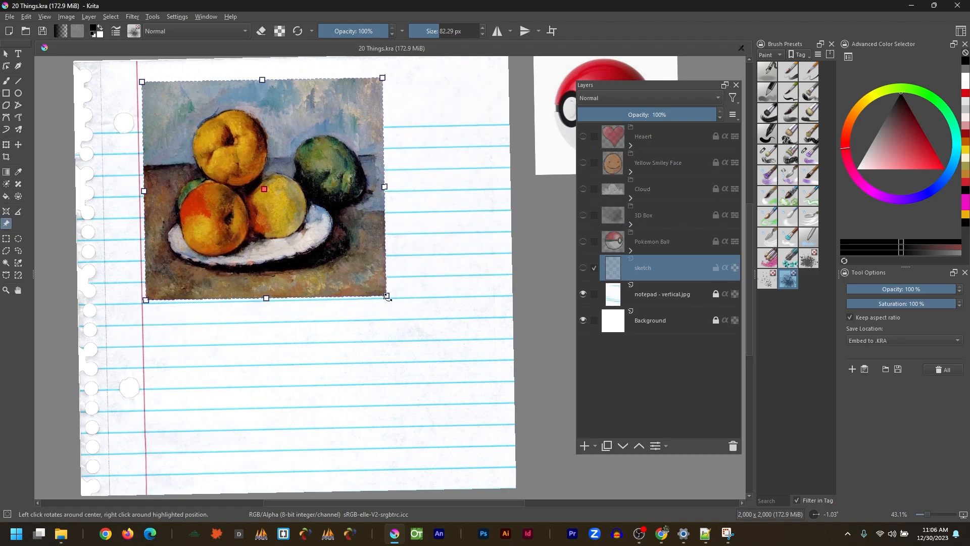
pyautogui.moveTo(387, 296); pyautogui.dragTo(514, 424)
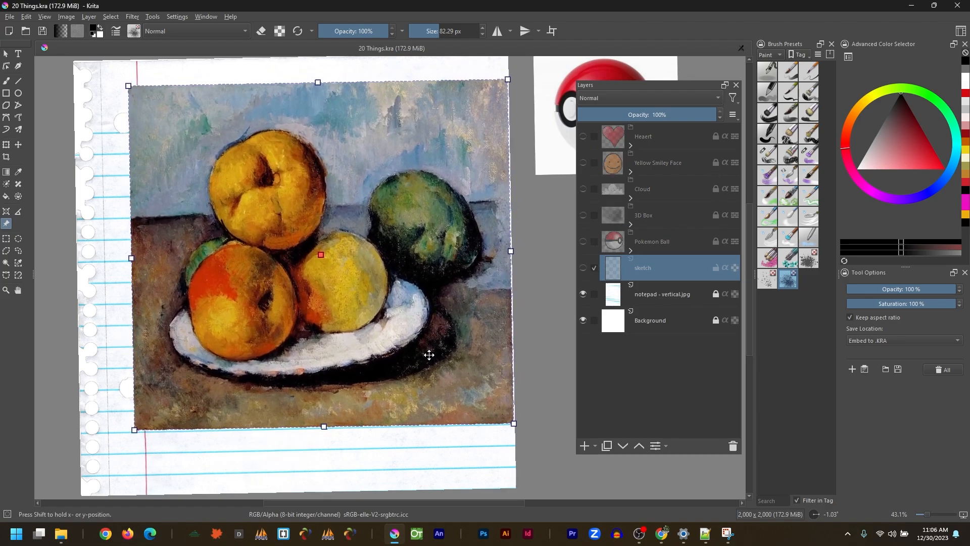
pyautogui.moveTo(428, 356); pyautogui.dragTo(421, 355)
pyautogui.moveTo(894, 289); pyautogui.dragTo(878, 289)
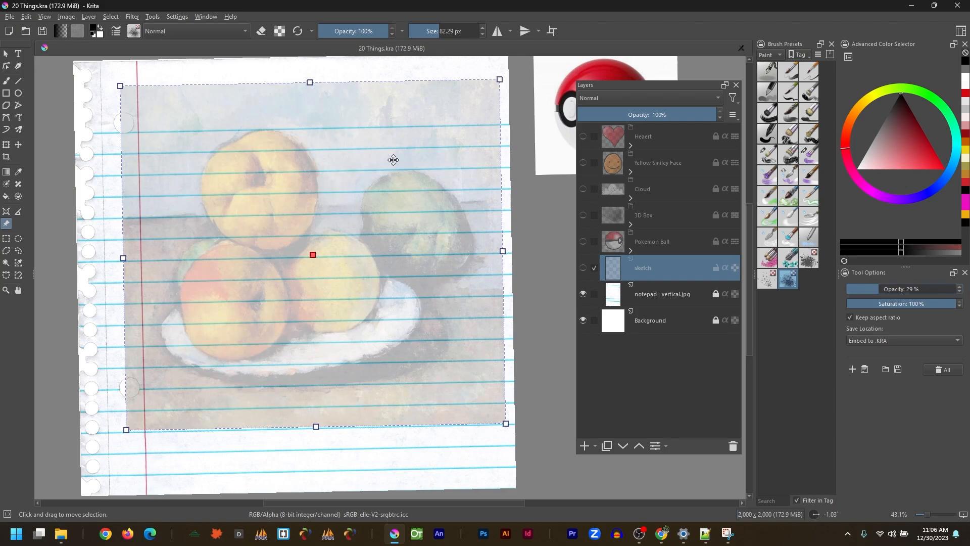
# Step: Choose the Pencil texture brush at 31.70 px and add a new paint layer above the sketch layer
pyautogui.press('b')
pyautogui.click(772, 54)
pyautogui.click(771, 103)
pyautogui.click(767, 154)
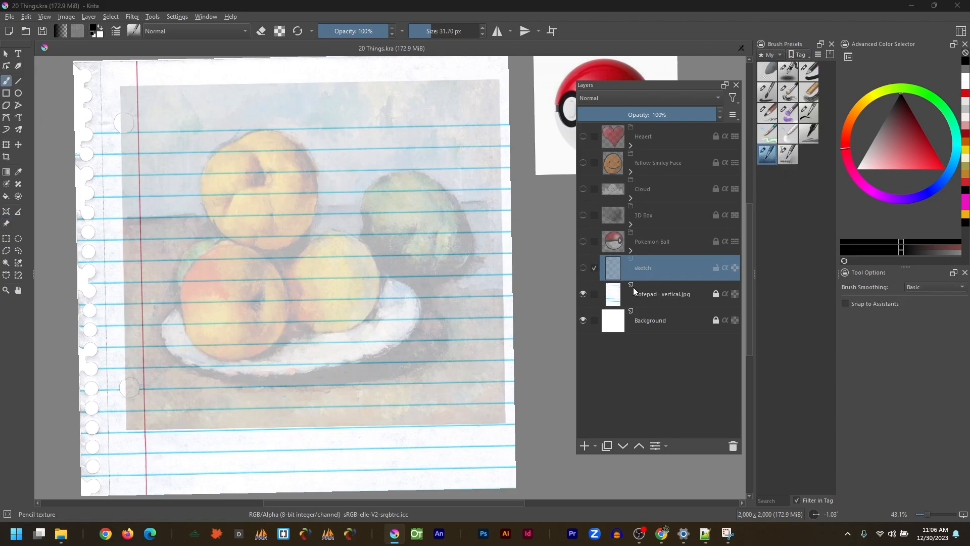
pyautogui.press('Insert')
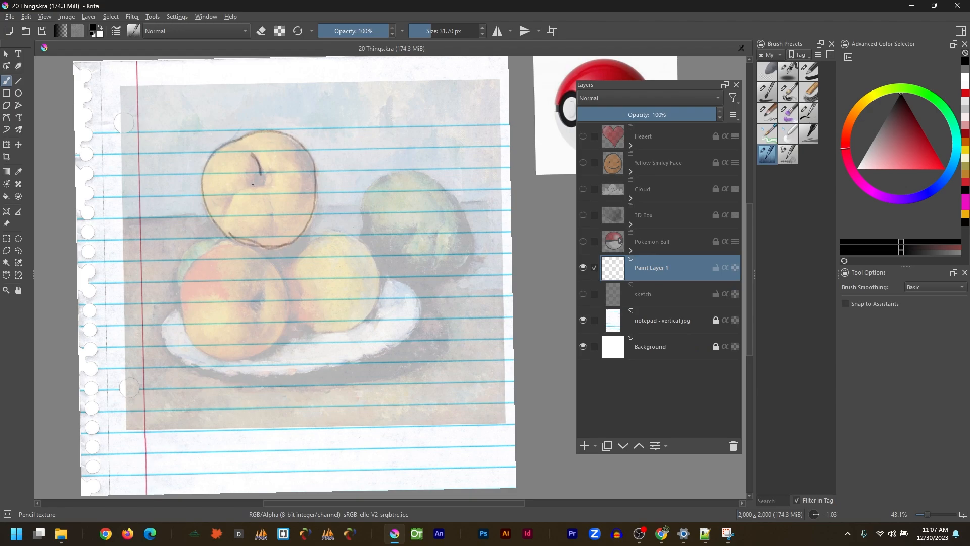
# Step: Trace the outlines of the fruits, plate and table edge from the faded reference image
pyautogui.moveTo(236, 241)
pyautogui.mouseDown()
pyautogui.moveTo(186, 334)
pyautogui.moveTo(269, 263)
pyautogui.mouseUp()
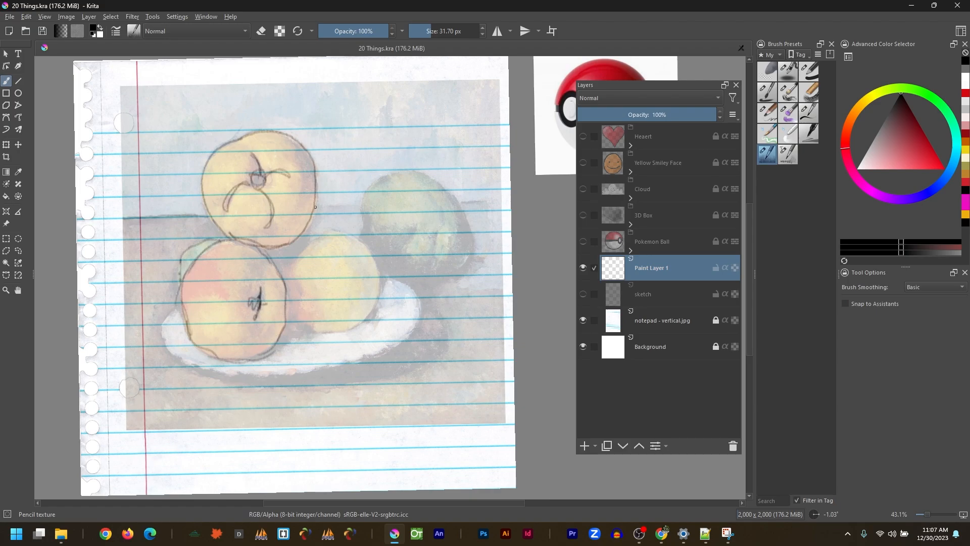
pyautogui.moveTo(367, 197); pyautogui.dragTo(449, 179)
pyautogui.moveTo(448, 276); pyautogui.dragTo(369, 251)
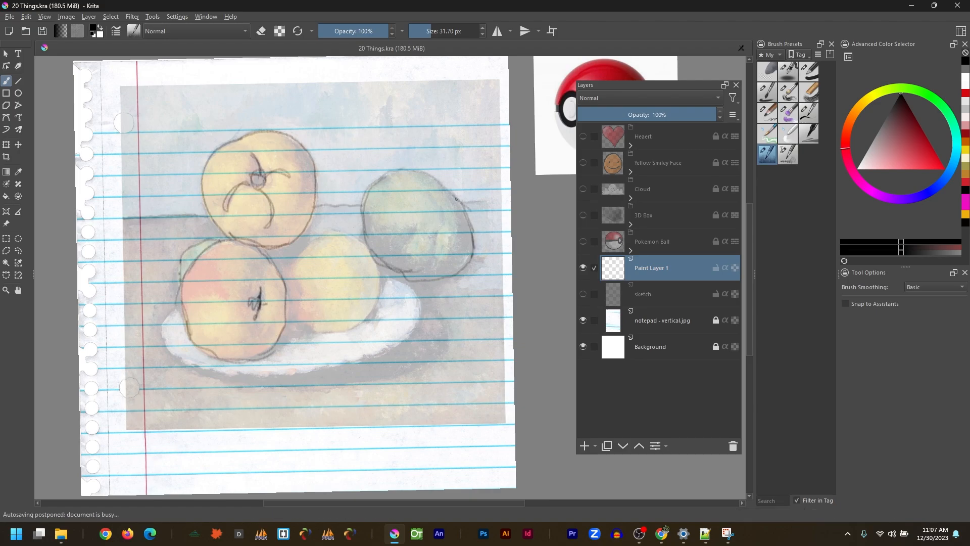
pyautogui.moveTo(171, 323); pyautogui.dragTo(180, 359)
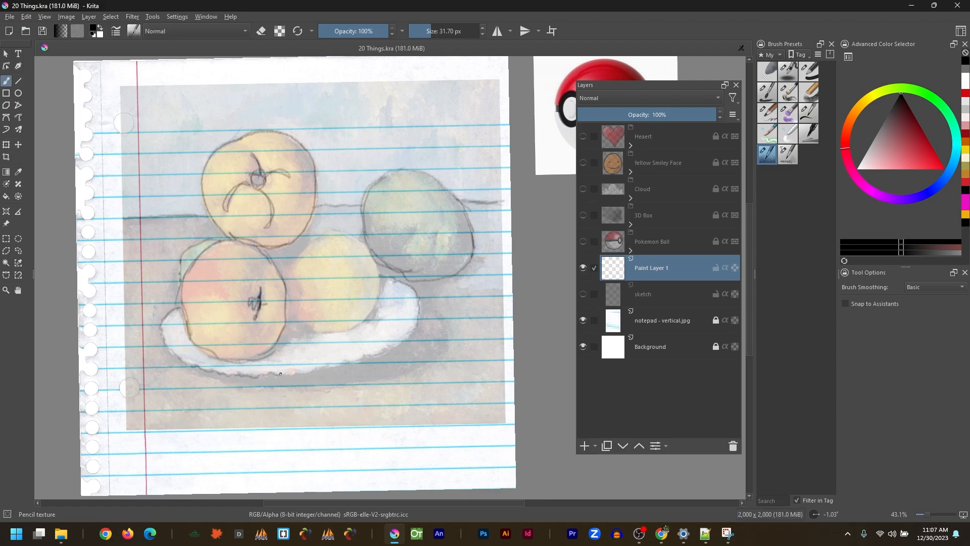
pyautogui.moveTo(280, 374); pyautogui.dragTo(386, 346)
pyautogui.moveTo(378, 300); pyautogui.dragTo(282, 334)
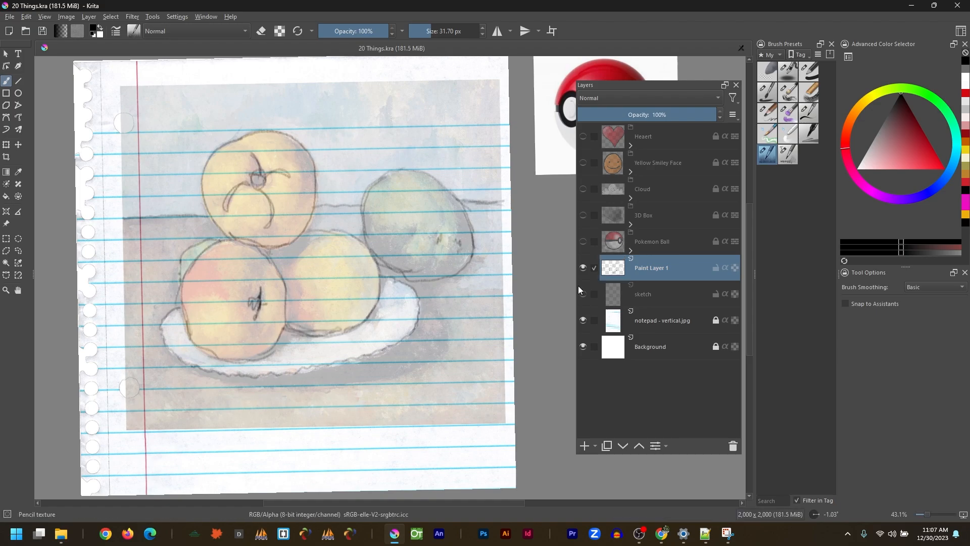
# Step: Restore the reference image's opacity to 100% and move it off the page, beside the traced sketch
pyautogui.click(6, 222)
pyautogui.moveTo(869, 289); pyautogui.dragTo(957, 289)
pyautogui.moveTo(182, 139)
pyautogui.mouseDown()
pyautogui.moveTo(446, 136)
pyautogui.moveTo(533, 131)
pyautogui.moveTo(555, 120)
pyautogui.mouseUp()
pyautogui.scroll(-1, 469, 164)
pyautogui.moveTo(470, 165)
pyautogui.mouseDown()
pyautogui.moveTo(305, 164)
pyautogui.moveTo(386, 172)
pyautogui.mouseUp()
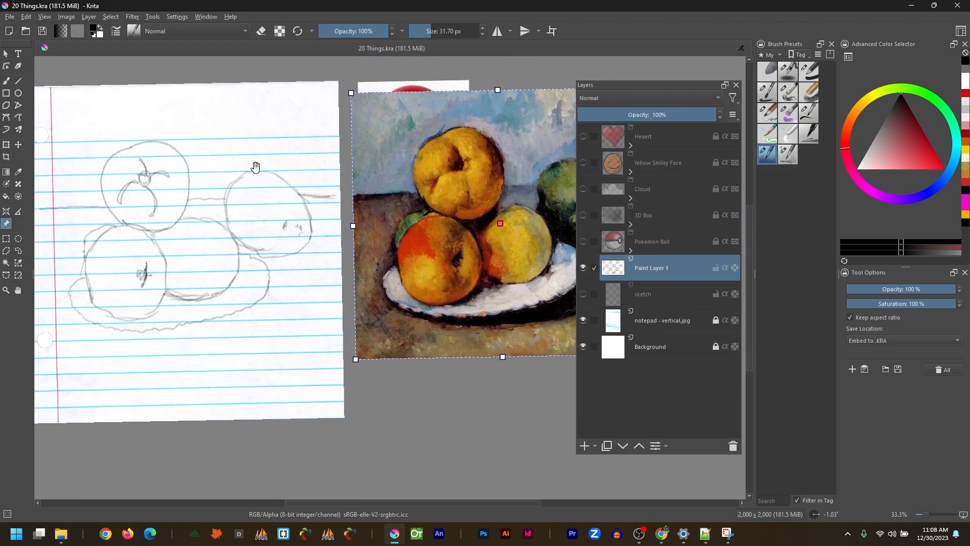
pyautogui.moveTo(257, 168); pyautogui.dragTo(279, 174)
# Step: Place the fruit outline layer in a new layer group named Painting
pyautogui.rightClick(649, 271)
pyautogui.moveTo(680, 434)
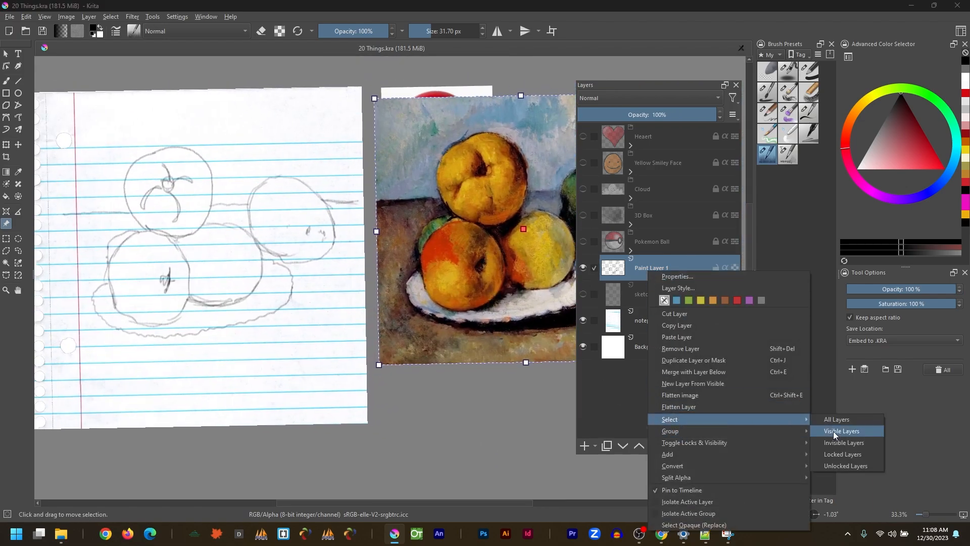
pyautogui.click(833, 432)
pyautogui.doubleClick(645, 272)
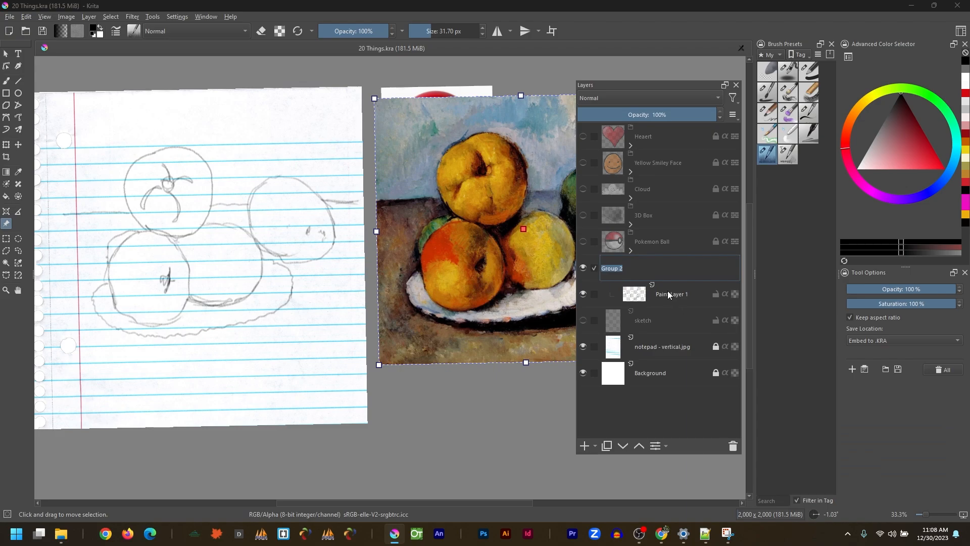
pyautogui.write('Painting')
pyautogui.press('Return')
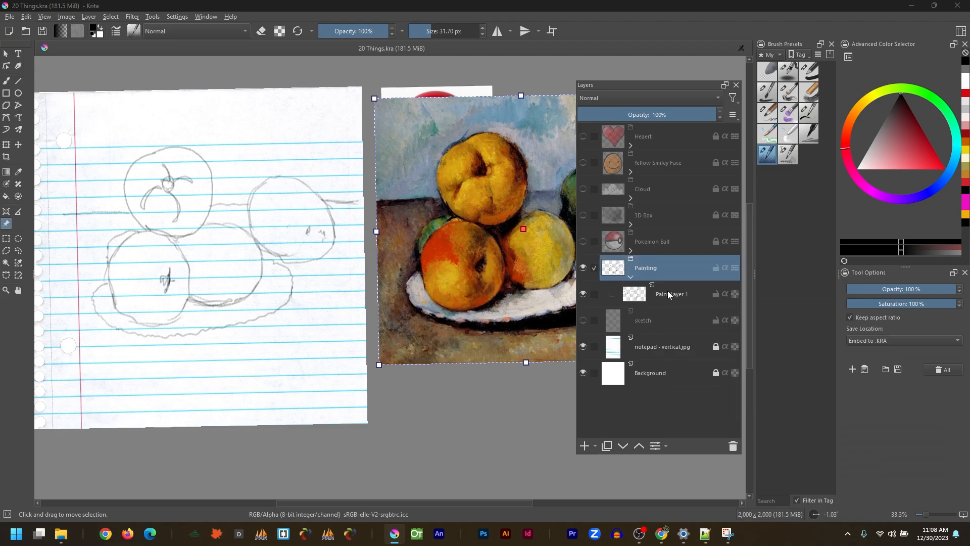
# Step: Rename the paint layer inside the Painting group as sketch
pyautogui.doubleClick(670, 292)
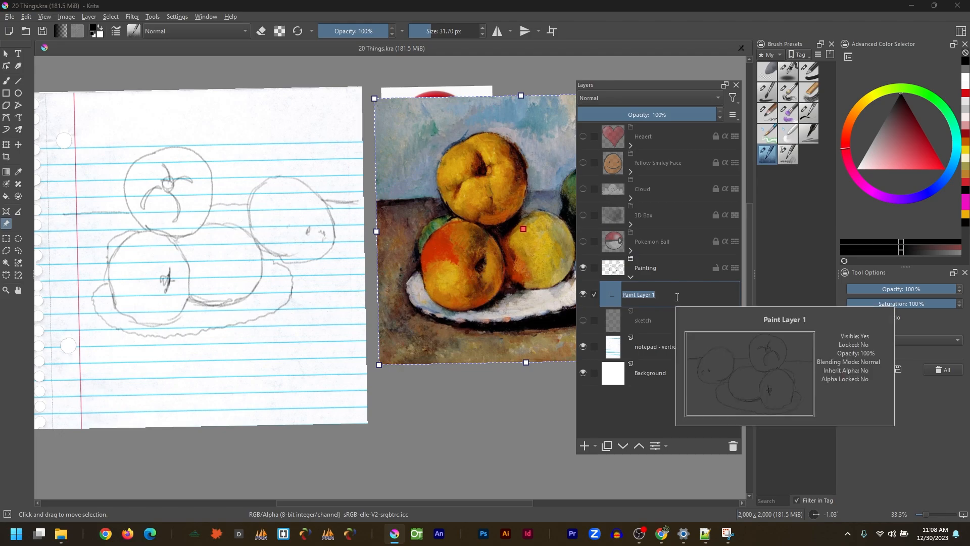
pyautogui.write('sketch')
pyautogui.press('Return')
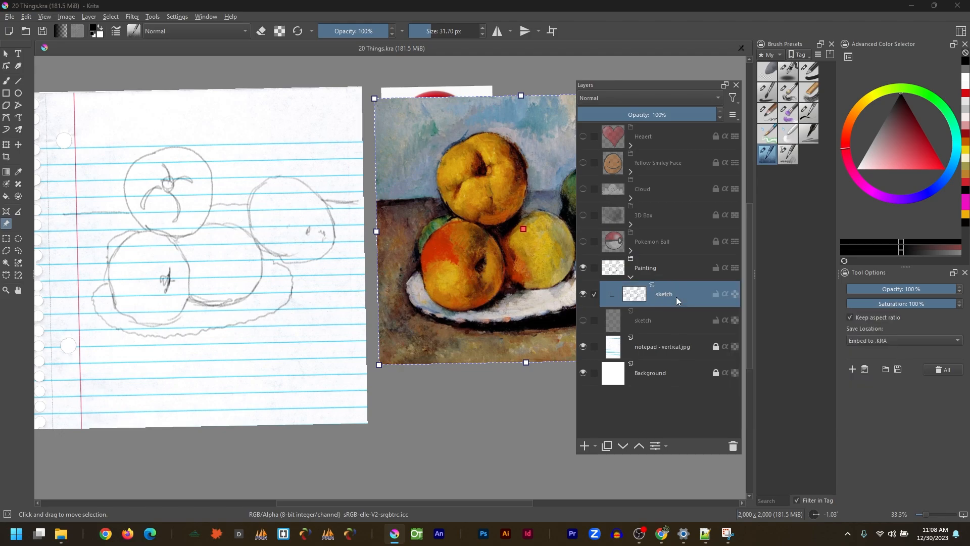
# Step: Add a paint layer named wall inside the Painting group
pyautogui.click(585, 446)
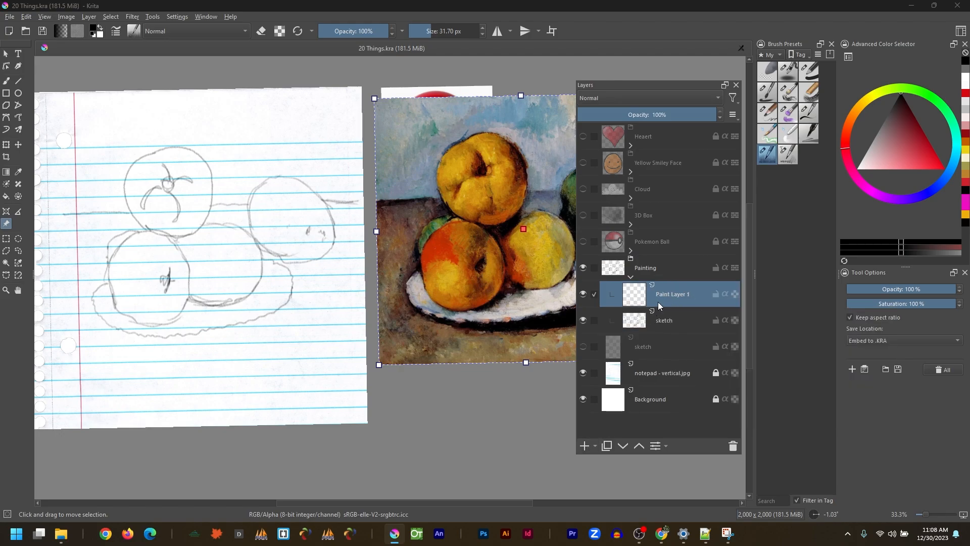
pyautogui.doubleClick(657, 302)
pyautogui.write('wall')
pyautogui.press('Return')
# Step: Choose the Dry Textured Creases brush from the Paint presets for freehand painting
pyautogui.press('b')
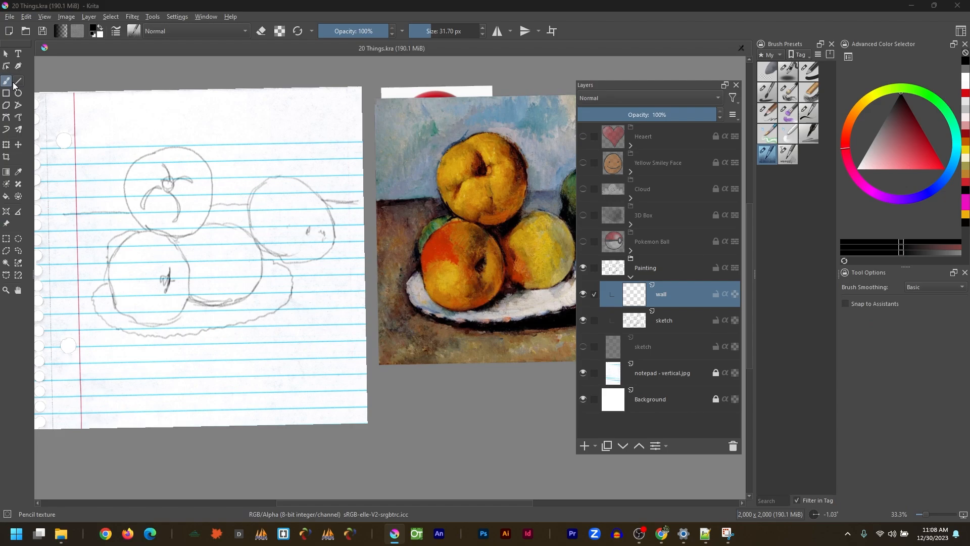
pyautogui.click(773, 54)
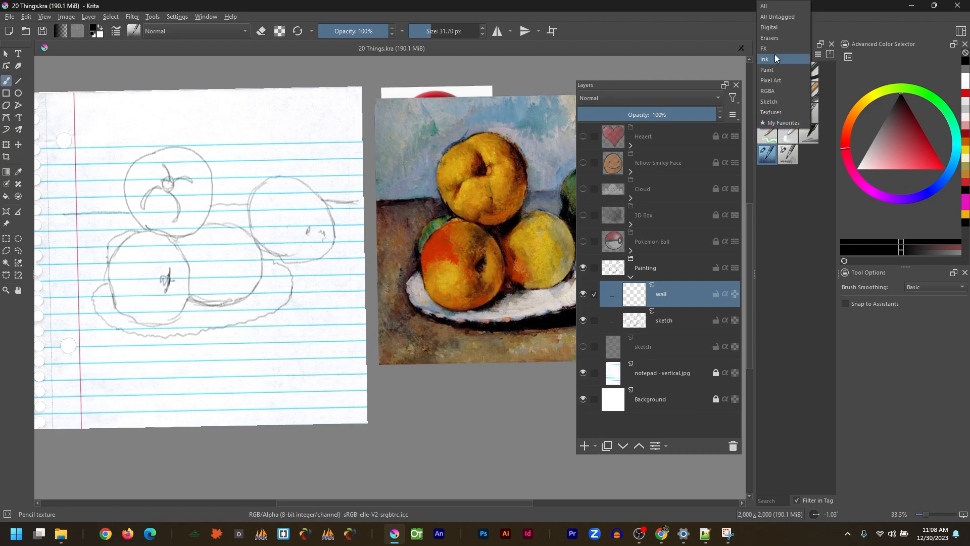
pyautogui.click(780, 79)
pyautogui.click(790, 155)
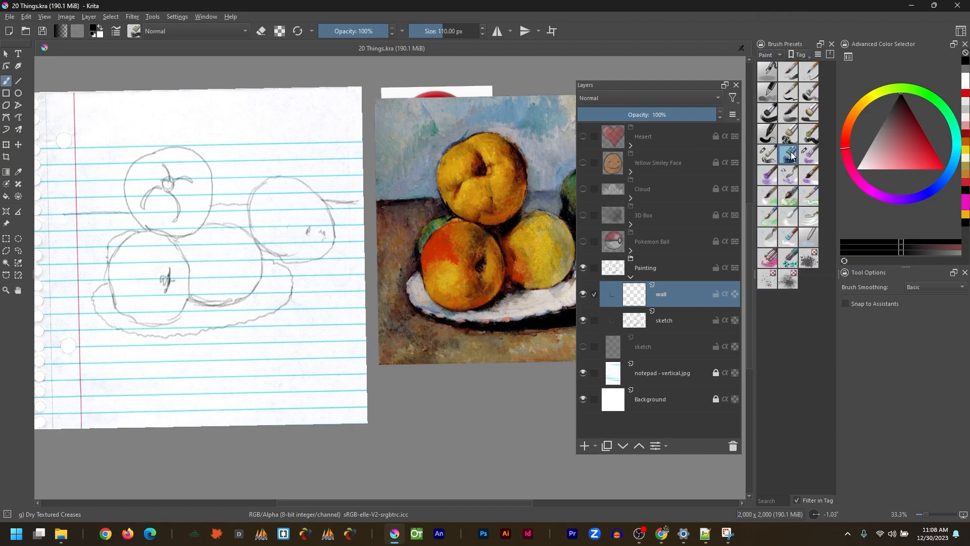
# Step: Block in the wall across the upper part of the page with grey-green sampled from the reference background
pyautogui.keyDown('ctrl'); pyautogui.click(397, 146); pyautogui.keyUp('ctrl')
pyautogui.moveTo(76, 187); pyautogui.dragTo(213, 139)
pyautogui.moveTo(101, 202)
pyautogui.mouseDown()
pyautogui.moveTo(98, 161)
pyautogui.moveTo(131, 196)
pyautogui.moveTo(56, 182)
pyautogui.moveTo(270, 192)
pyautogui.moveTo(341, 126)
pyautogui.moveTo(184, 101)
pyautogui.moveTo(48, 119)
pyautogui.moveTo(43, 134)
pyautogui.moveTo(240, 164)
pyautogui.moveTo(243, 176)
pyautogui.moveTo(172, 131)
pyautogui.mouseUp()
# Step: Move the sketch layer above the wall layer and lock it, keeping the wall layer active for painting
pyautogui.moveTo(665, 320); pyautogui.dragTo(669, 297)
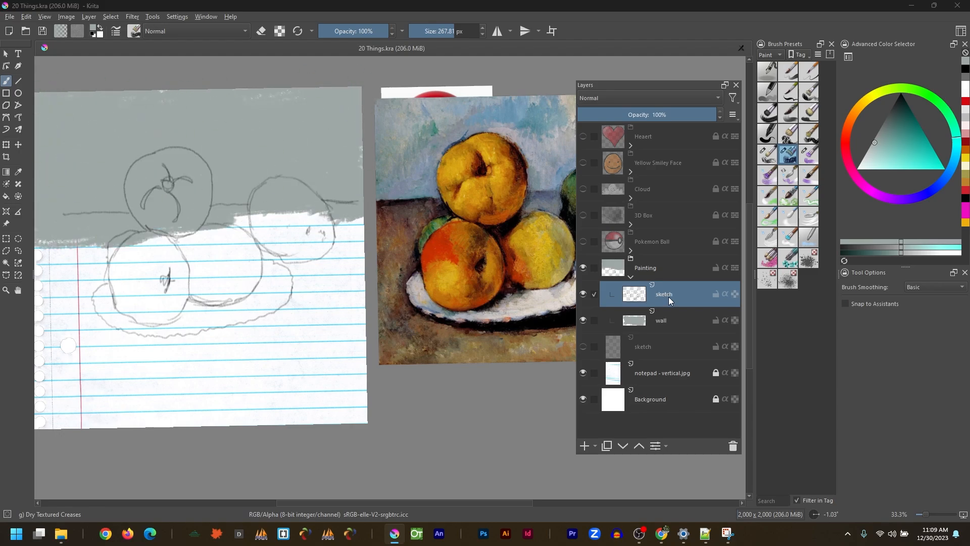
pyautogui.click(661, 321)
pyautogui.click(715, 294)
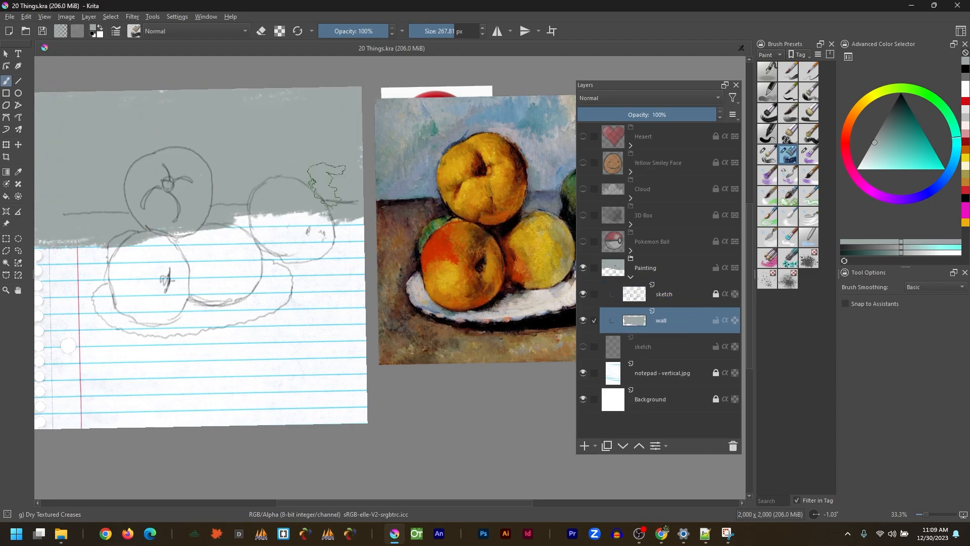
# Step: Paint lavender, blue and grey patches sampled from the reference onto the wall around and beside the top fruit
pyautogui.keyDown('ctrl'); pyautogui.click(543, 133); pyautogui.keyUp('ctrl')
pyautogui.moveTo(177, 152)
pyautogui.mouseDown()
pyautogui.moveTo(202, 156)
pyautogui.moveTo(220, 184)
pyautogui.mouseUp()
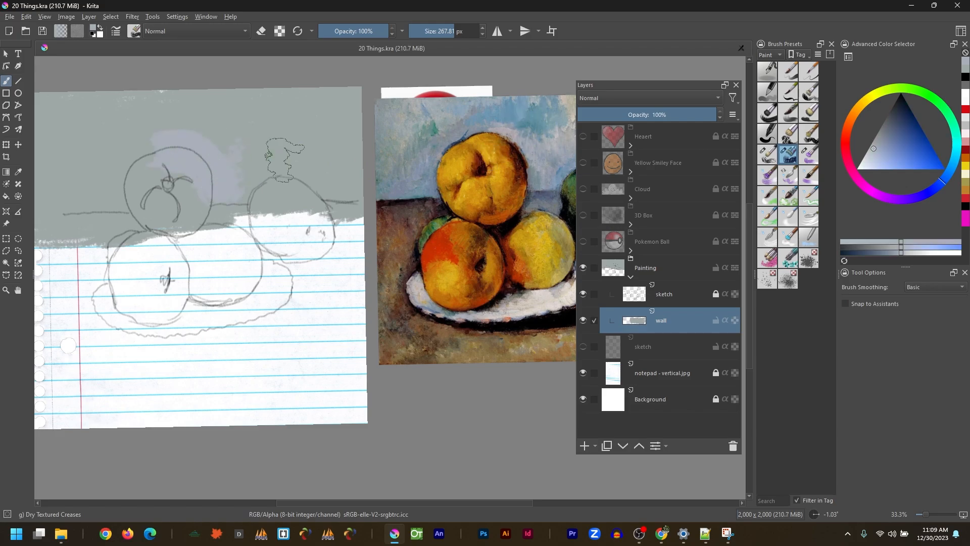
pyautogui.keyDown('ctrl'); pyautogui.click(540, 116); pyautogui.keyUp('ctrl')
pyautogui.moveTo(201, 125)
pyautogui.mouseDown()
pyautogui.moveTo(253, 144)
pyautogui.moveTo(287, 126)
pyautogui.moveTo(256, 172)
pyautogui.moveTo(311, 152)
pyautogui.mouseUp()
pyautogui.keyDown('ctrl'); pyautogui.click(567, 154); pyautogui.keyUp('ctrl')
pyautogui.keyDown('ctrl'); pyautogui.click(531, 188); pyautogui.keyUp('ctrl')
pyautogui.moveTo(202, 192); pyautogui.dragTo(217, 204)
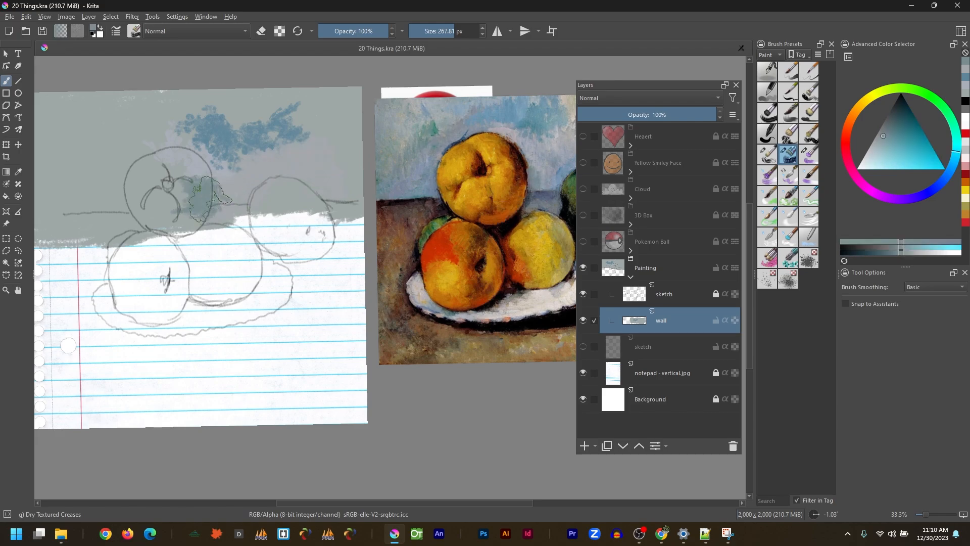
# Step: Paint green, grey-green and violet-blue patches sampled from the reference onto the wall left of the top fruit
pyautogui.keyDown('ctrl'); pyautogui.click(436, 125); pyautogui.keyUp('ctrl')
pyautogui.moveTo(106, 133); pyautogui.dragTo(92, 150)
pyautogui.keyDown('ctrl'); pyautogui.click(385, 115); pyautogui.keyUp('ctrl')
pyautogui.moveTo(50, 117); pyautogui.dragTo(106, 119)
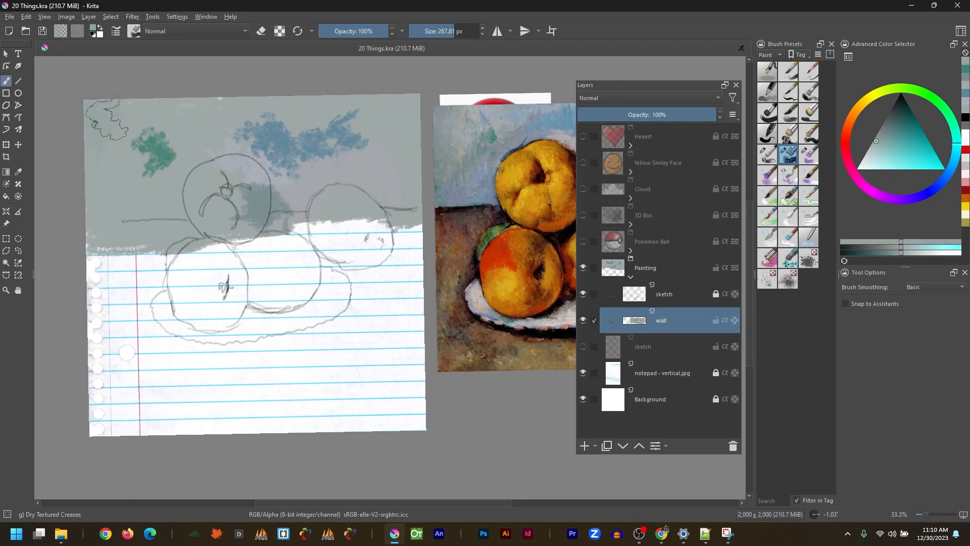
pyautogui.keyDown('ctrl'); pyautogui.click(458, 223); pyautogui.keyUp('ctrl')
pyautogui.moveTo(132, 217)
pyautogui.mouseDown()
pyautogui.moveTo(202, 152)
pyautogui.moveTo(116, 212)
pyautogui.mouseUp()
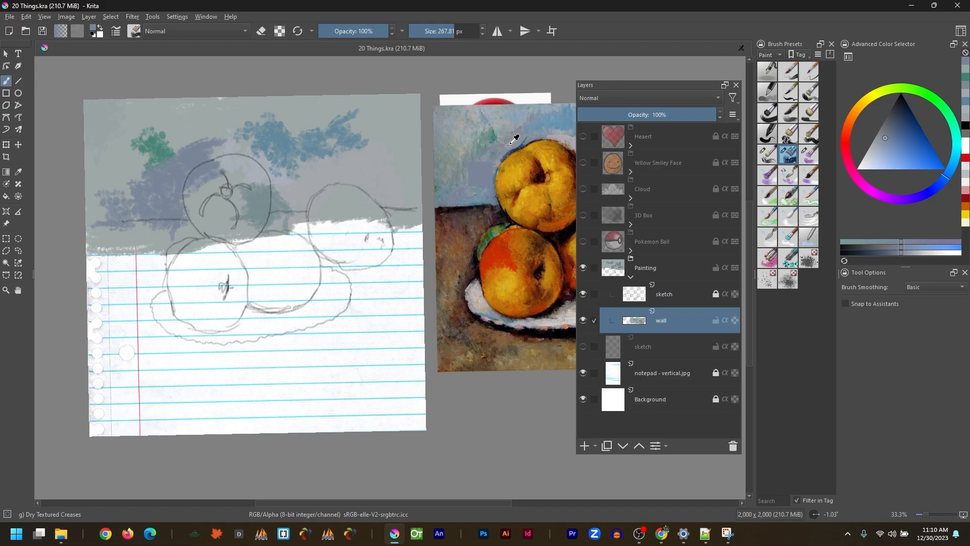
# Step: Break up the wall's left side with muted tones and grey-green strokes sampled from the reference background
pyautogui.keyDown('ctrl'); pyautogui.click(556, 126); pyautogui.keyUp('ctrl')
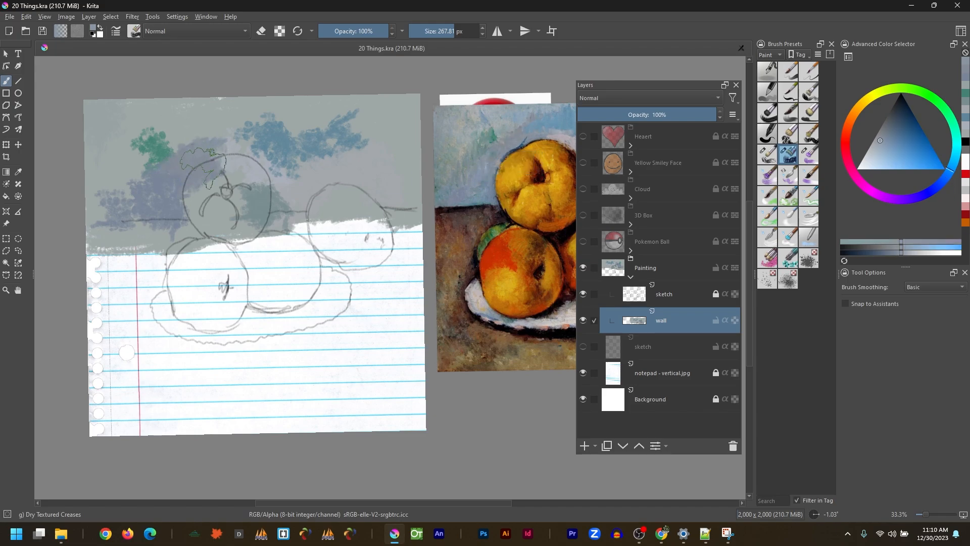
pyautogui.keyDown('ctrl'); pyautogui.click(478, 155); pyautogui.keyUp('ctrl')
pyautogui.moveTo(120, 163); pyautogui.dragTo(162, 128)
pyautogui.keyDown('ctrl'); pyautogui.click(445, 127); pyautogui.keyUp('ctrl')
pyautogui.moveTo(101, 159); pyautogui.dragTo(87, 230)
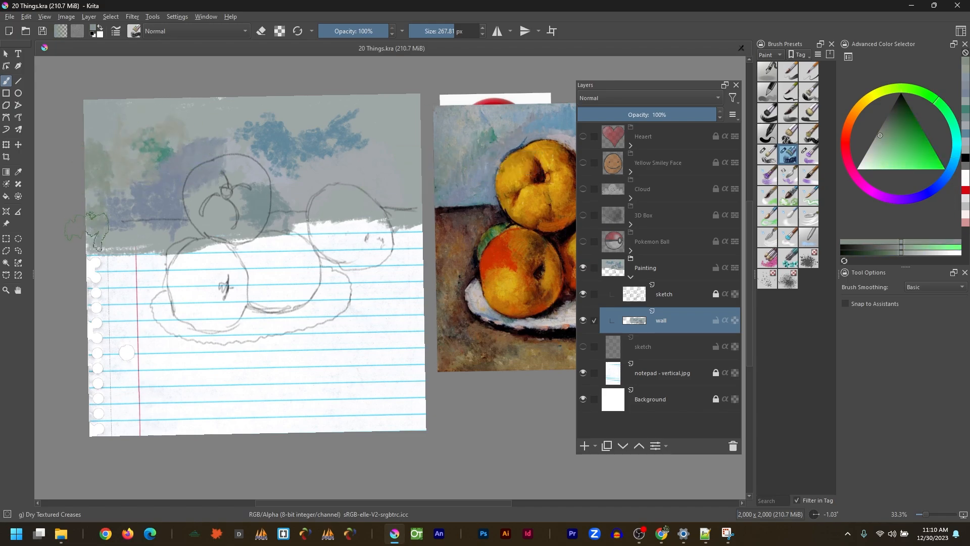
# Step: Add light blue strokes sampled from the reference to the wall above the top fruit
pyautogui.keyDown('ctrl'); pyautogui.click(509, 123); pyautogui.keyUp('ctrl')
pyautogui.moveTo(164, 123)
pyautogui.mouseDown()
pyautogui.moveTo(180, 133)
pyautogui.moveTo(222, 119)
pyautogui.moveTo(226, 129)
pyautogui.mouseUp()
pyautogui.keyDown('ctrl'); pyautogui.click(493, 122); pyautogui.keyUp('ctrl')
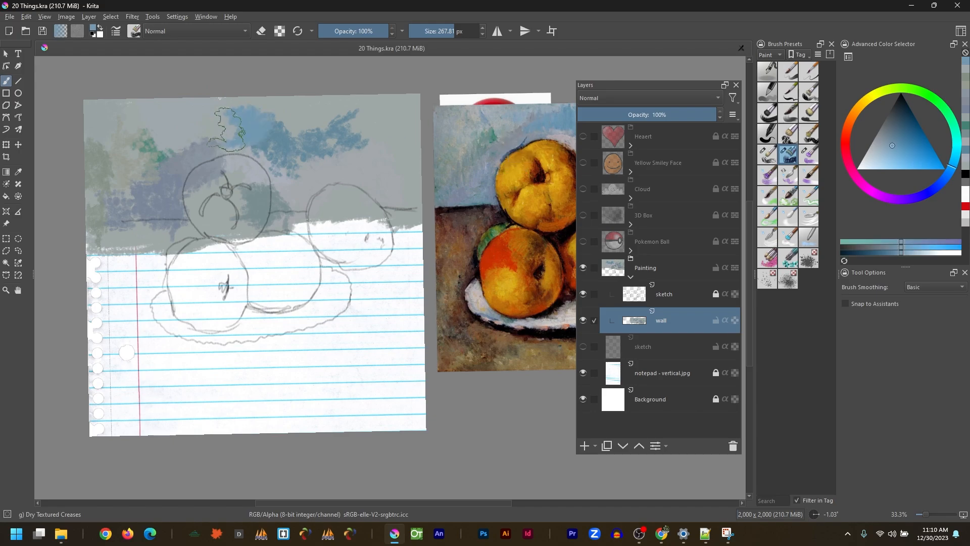
pyautogui.keyDown('ctrl'); pyautogui.click(538, 107); pyautogui.keyUp('ctrl')
pyautogui.keyDown('ctrl'); pyautogui.click(457, 132); pyautogui.keyUp('ctrl')
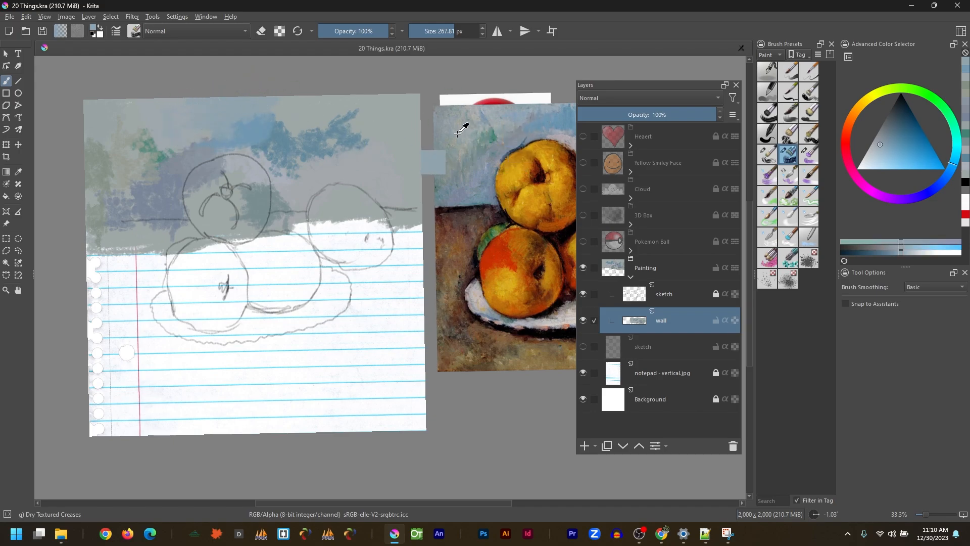
# Step: Lower the brush opacity to 42%, then switch to the neighbouring Paint preset and enlarge it
pyautogui.click(347, 31)
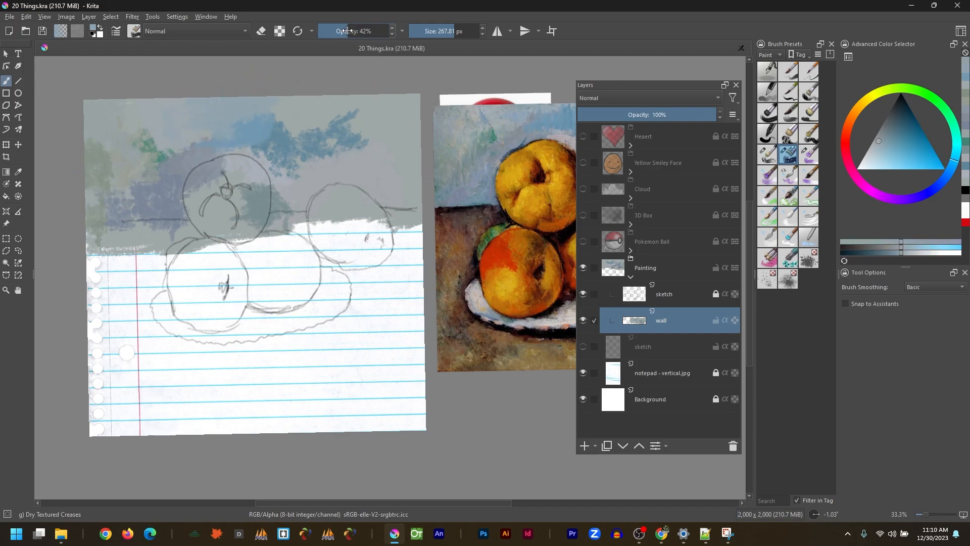
pyautogui.click(809, 154)
pyautogui.keyDown('shift'); pyautogui.moveTo(105, 153); pyautogui.dragTo(215, 153); pyautogui.keyUp('shift')
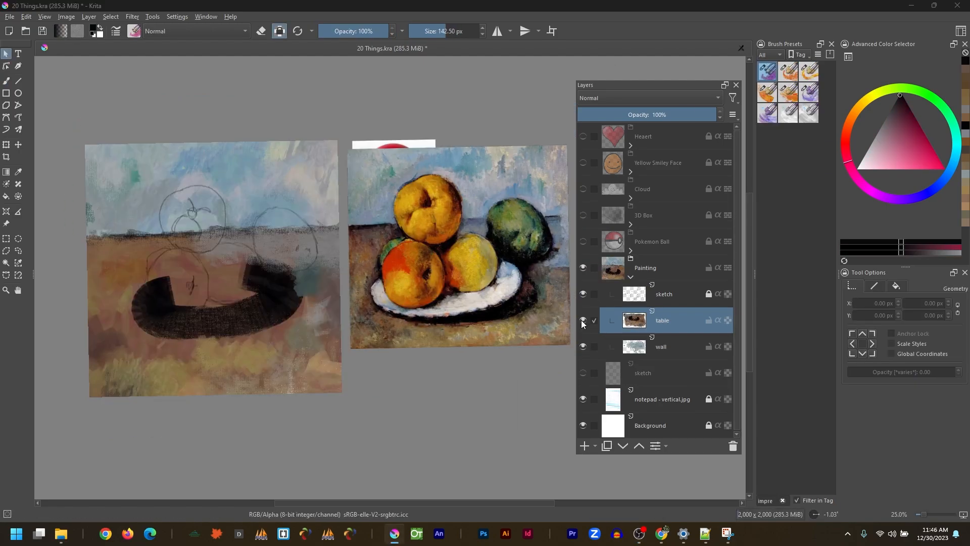
# Step: Add four paint layers above the table layer, named orange 1, peach, quince and lime
pyautogui.press('Insert')
pyautogui.write('orange')
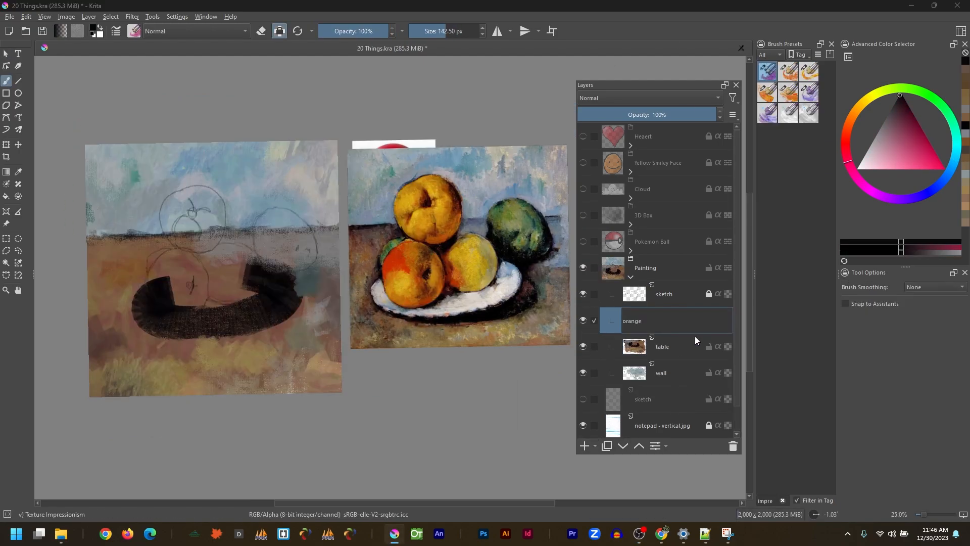
pyautogui.press('Return')
pyautogui.press('Insert')
pyautogui.write('peach')
pyautogui.press('Return')
pyautogui.press('Insert')
pyautogui.write('quince')
pyautogui.press('Return')
pyautogui.press('Insert')
pyautogui.write('lime')
pyautogui.press('Return')
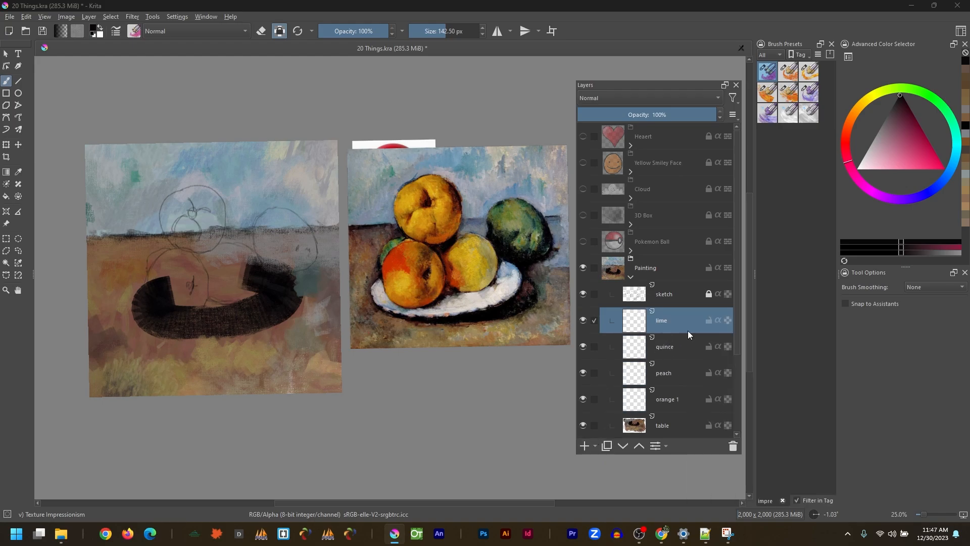
# Step: Add a paint layer named plate directly above the table layer
pyautogui.click(672, 425)
pyautogui.press('Insert')
pyautogui.write('plate')
pyautogui.press('Return')
# Step: Choose the Basic-1 brush from the My Favorites presets and set white as the painting colour
pyautogui.click(771, 54)
pyautogui.click(778, 150)
pyautogui.click(809, 71)
pyautogui.rightClick(208, 163)
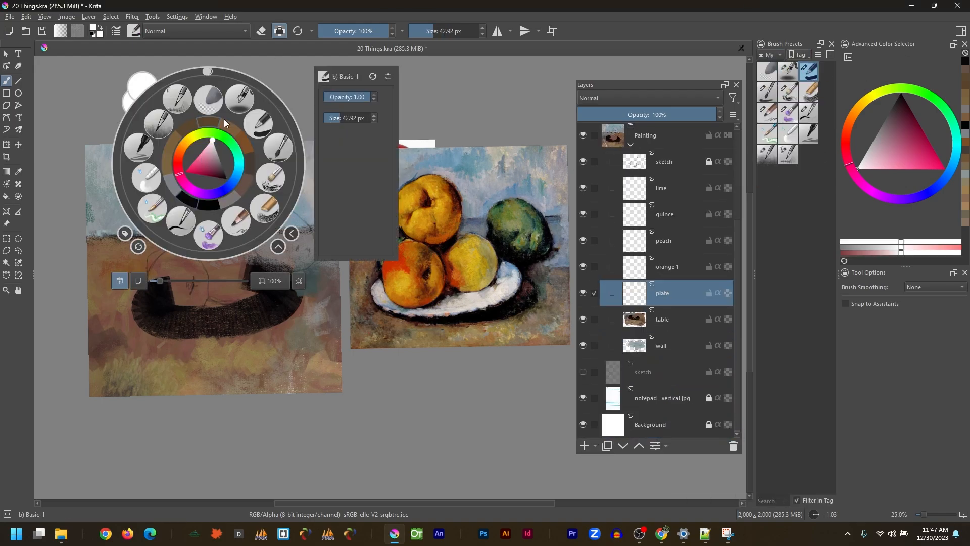
# Step: Paint the plate solid white with a scalloped rim on the plate layer, hiding the table layer only while painting
pyautogui.click(583, 318)
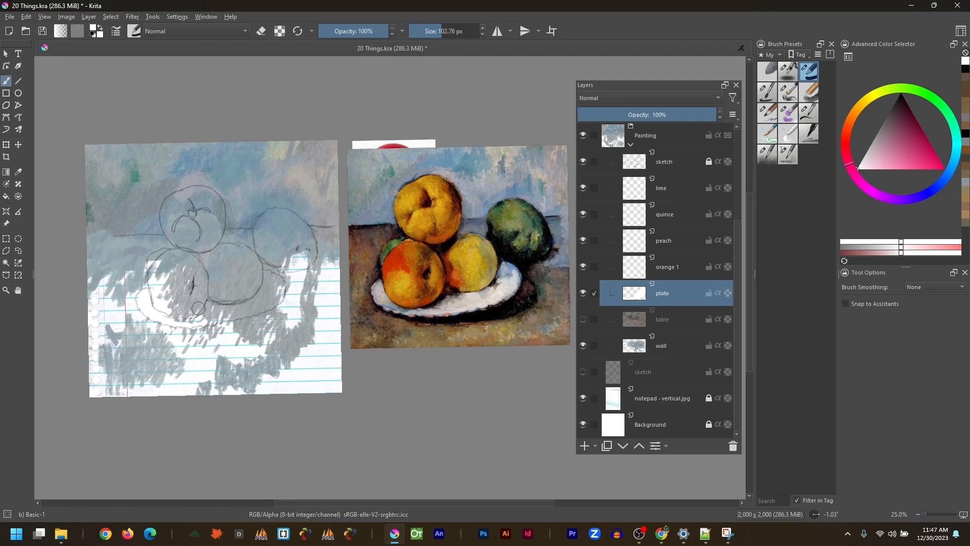
pyautogui.moveTo(191, 318)
pyautogui.mouseDown()
pyautogui.moveTo(242, 312)
pyautogui.moveTo(240, 271)
pyautogui.moveTo(158, 297)
pyautogui.moveTo(242, 288)
pyautogui.mouseUp()
pyautogui.click(583, 319)
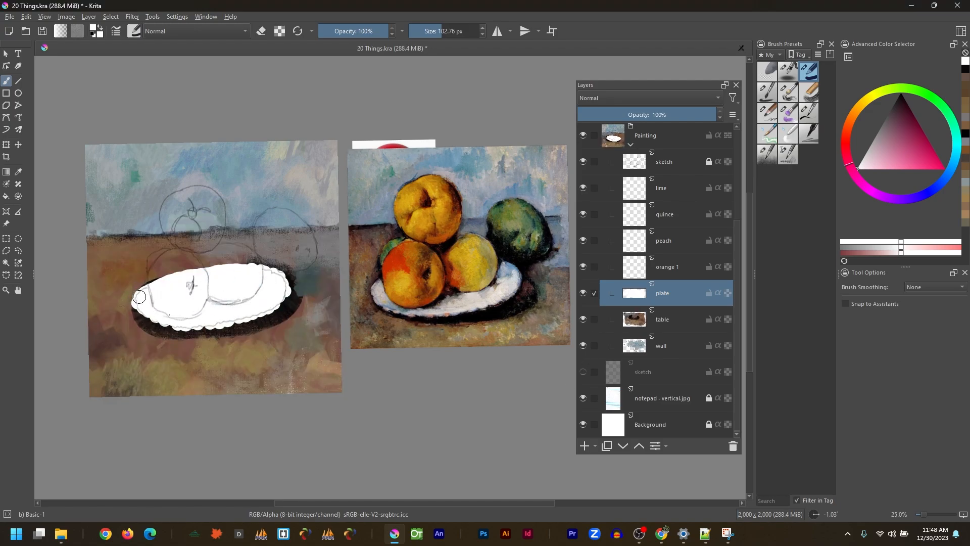
# Step: Fill the lower-left fruit on the orange 1 layer with golden yellow sampled from the reference
pyautogui.press('pageup')
pyautogui.keyDown('ctrl'); pyautogui.click(490, 246); pyautogui.keyUp('ctrl')
pyautogui.moveTo(182, 251)
pyautogui.mouseDown()
pyautogui.moveTo(160, 303)
pyautogui.moveTo(196, 262)
pyautogui.moveTo(182, 283)
pyautogui.mouseUp()
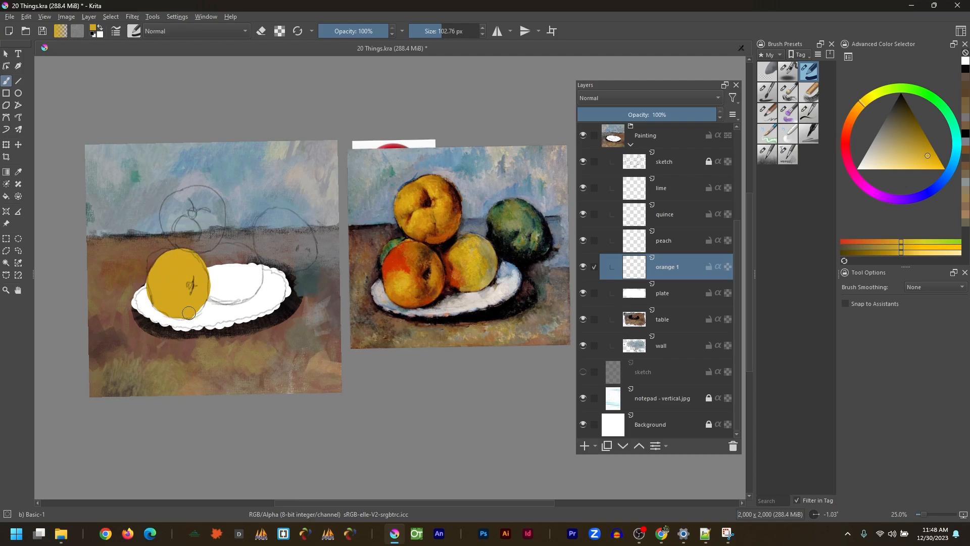
# Step: Fill the top fruit with orange sampled from the reference, on the peach layer instead of the orange 1 layer
pyautogui.keyDown('ctrl'); pyautogui.click(433, 246); pyautogui.keyUp('ctrl')
pyautogui.moveTo(172, 200)
pyautogui.mouseDown()
pyautogui.moveTo(197, 192)
pyautogui.moveTo(184, 217)
pyautogui.moveTo(192, 212)
pyautogui.moveTo(168, 207)
pyautogui.moveTo(195, 222)
pyautogui.mouseUp()
pyautogui.hotkey('ctrl', 'z')
pyautogui.press('pageup')
# Step: Fill the lower-right fruit pale yellow on the quince layer and the far-right fruit olive green on the lime layer
pyautogui.press('pageup')
pyautogui.keyDown('ctrl'); pyautogui.click(470, 258); pyautogui.keyUp('ctrl')
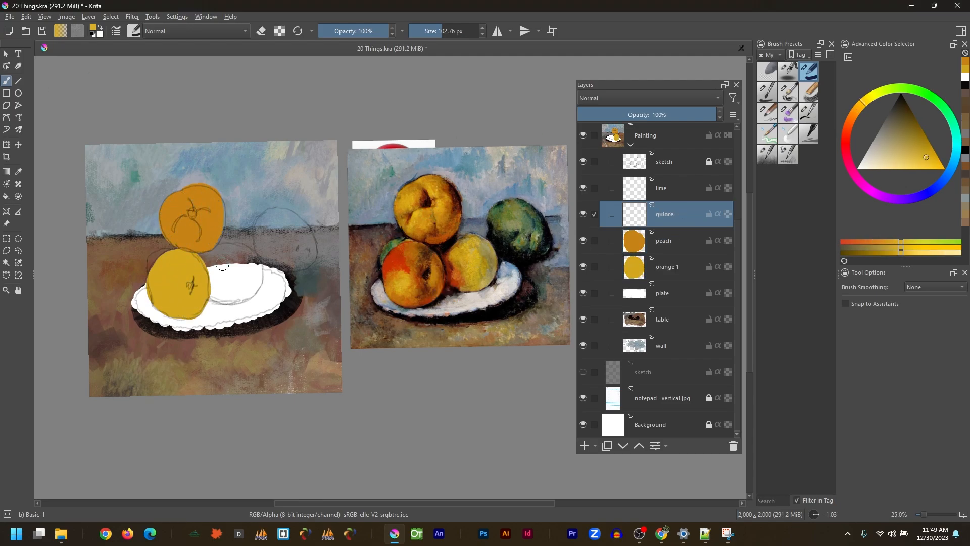
pyautogui.rightClick(415, 246)
pyautogui.click(411, 243)
pyautogui.click(234, 273)
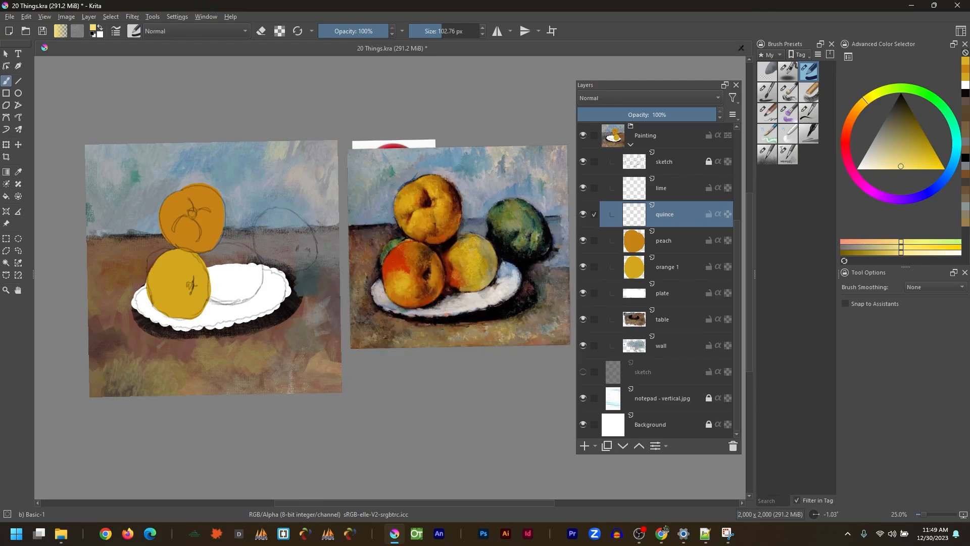
pyautogui.moveTo(233, 273)
pyautogui.mouseDown()
pyautogui.moveTo(207, 253)
pyautogui.moveTo(229, 293)
pyautogui.moveTo(254, 280)
pyautogui.moveTo(286, 218)
pyautogui.moveTo(297, 248)
pyautogui.mouseUp()
pyautogui.press('pageup')
pyautogui.keyDown('ctrl'); pyautogui.click(475, 253); pyautogui.keyUp('ctrl')
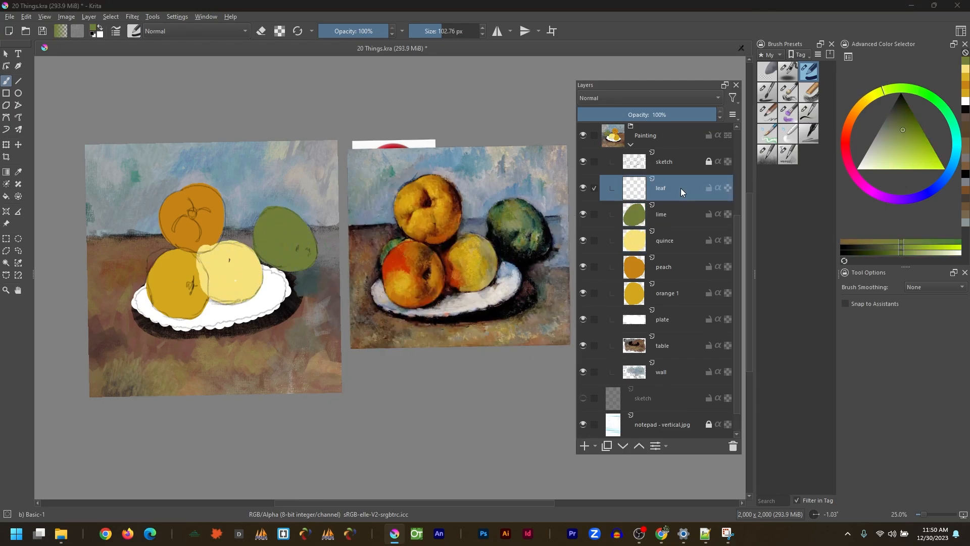
# Step: Move the leaf layer directly below the orange 1 layer
pyautogui.moveTo(657, 187); pyautogui.dragTo(669, 295)
# Step: Hide the sketch layer and move the reference image over the page's right side, close to the painted fruits
pyautogui.click(6, 223)
pyautogui.click(583, 161)
pyautogui.moveTo(455, 233)
pyautogui.mouseDown()
pyautogui.moveTo(312, 240)
pyautogui.moveTo(494, 242)
pyautogui.mouseUp()
pyautogui.scroll(2, 332, 220)
# Step: Shade the top fruit's right edge dark brown on the peach layer with the Texture Impressionism 03 MaskedBig brush
pyautogui.press('b')
pyautogui.press('pageup')
pyautogui.press('pageup')
pyautogui.keyDown('ctrl'); pyautogui.click(495, 167); pyautogui.keyUp('ctrl')
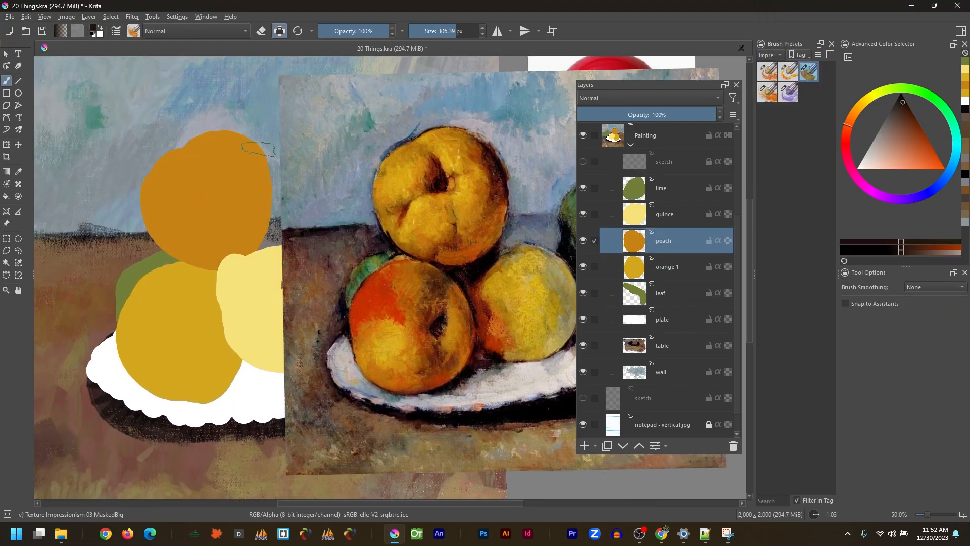
pyautogui.moveTo(265, 149); pyautogui.dragTo(250, 225)
pyautogui.moveTo(252, 160)
pyautogui.mouseDown()
pyautogui.moveTo(220, 139)
pyautogui.moveTo(245, 238)
pyautogui.mouseUp()
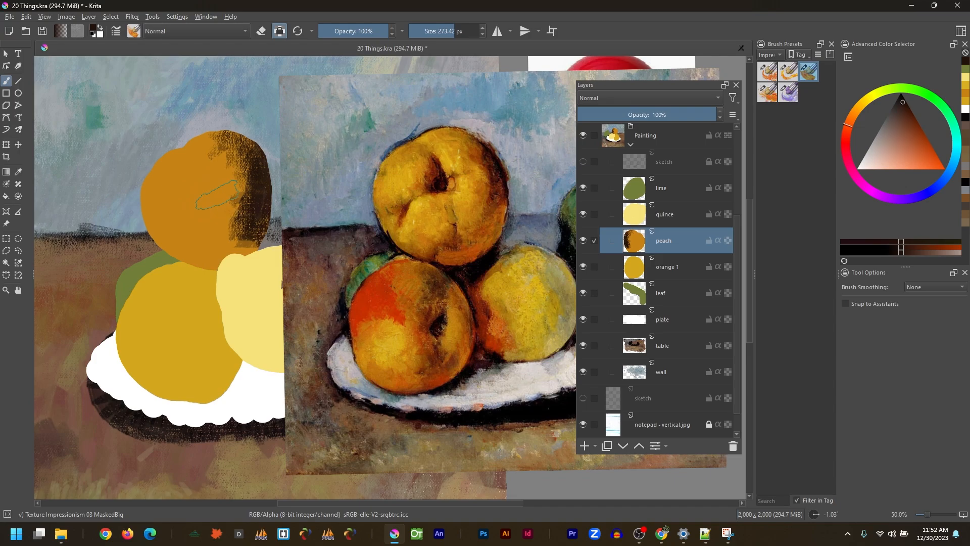
# Step: Paint the top fruit's dark centre dimple, brown streaks and yellow highlight with the brush reduced to 125.49 px
pyautogui.keyDown('shift'); pyautogui.moveTo(222, 185); pyautogui.dragTo(228, 185); pyautogui.keyUp('shift')
pyautogui.moveTo(205, 179); pyautogui.dragTo(215, 243)
pyautogui.moveTo(202, 152)
pyautogui.mouseDown()
pyautogui.moveTo(166, 202)
pyautogui.moveTo(187, 202)
pyautogui.mouseUp()
pyautogui.keyDown('ctrl'); pyautogui.click(176, 182); pyautogui.keyUp('ctrl')
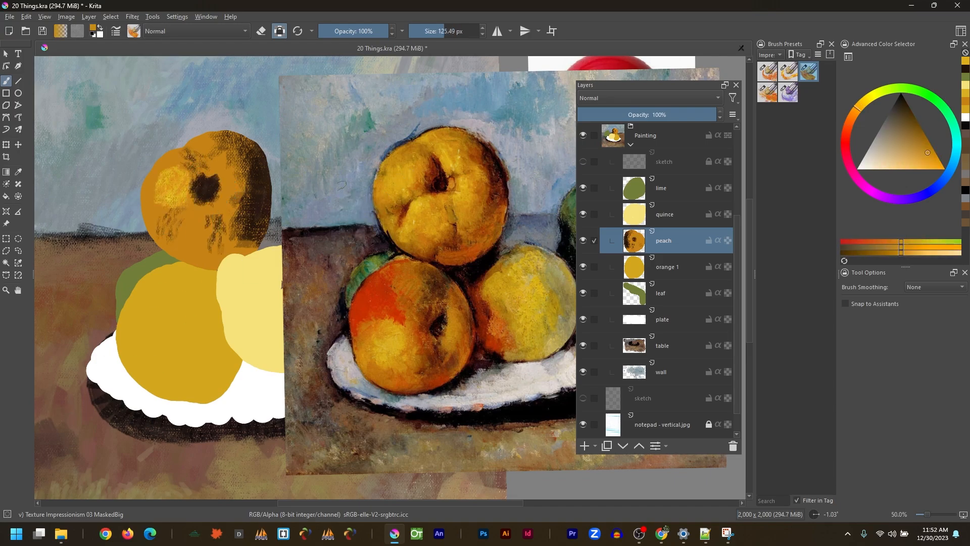
pyautogui.moveTo(167, 162); pyautogui.dragTo(184, 167)
pyautogui.keyDown('ctrl'); pyautogui.moveTo(407, 218); pyautogui.dragTo(404, 217); pyautogui.keyUp('ctrl')
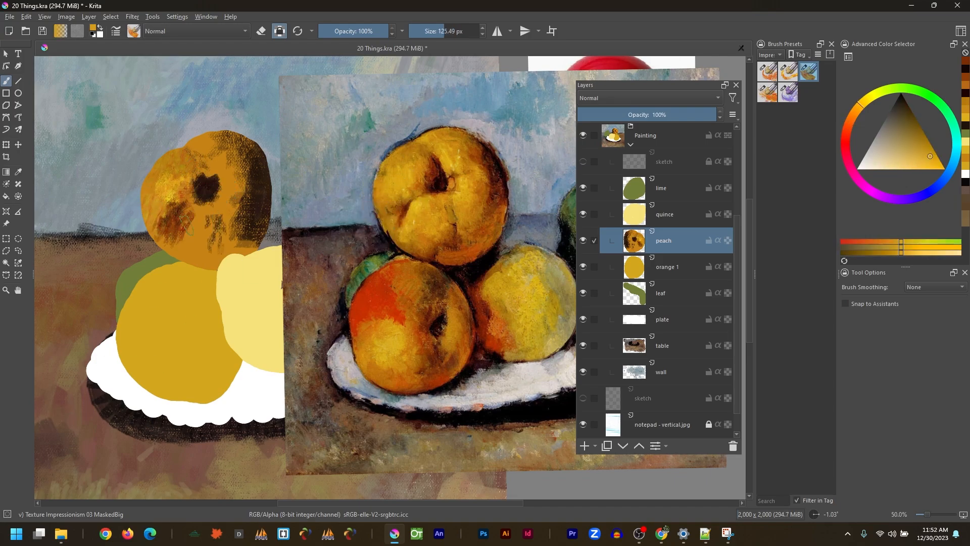
pyautogui.moveTo(171, 204)
pyautogui.mouseDown()
pyautogui.moveTo(210, 233)
pyautogui.moveTo(205, 247)
pyautogui.moveTo(253, 247)
pyautogui.moveTo(197, 245)
pyautogui.moveTo(218, 248)
pyautogui.moveTo(222, 264)
pyautogui.mouseUp()
# Step: Move the peach layer above the quince layer and soften the top fruit's lower half with sampled golden-brown strokes
pyautogui.keyDown('ctrl'); pyautogui.click(222, 245); pyautogui.keyUp('ctrl')
pyautogui.hotkey('ctrl', 'pageup')
pyautogui.keyDown('ctrl'); pyautogui.click(200, 232); pyautogui.keyUp('ctrl')
pyautogui.keyDown('ctrl'); pyautogui.click(237, 253); pyautogui.keyUp('ctrl')
pyautogui.keyDown('ctrl'); pyautogui.click(218, 253); pyautogui.keyUp('ctrl')
pyautogui.keyDown('ctrl'); pyautogui.click(404, 249); pyautogui.keyUp('ctrl')
pyautogui.keyDown('ctrl'); pyautogui.click(202, 227); pyautogui.keyUp('ctrl')
pyautogui.moveTo(213, 220)
pyautogui.mouseDown()
pyautogui.moveTo(207, 248)
pyautogui.moveTo(180, 241)
pyautogui.moveTo(159, 253)
pyautogui.mouseUp()
# Step: Break up the top fruit's dark right edge with orange and gold tones sampled from the reference and the fruit
pyautogui.keyDown('ctrl'); pyautogui.click(425, 250); pyautogui.keyUp('ctrl')
pyautogui.keyDown('ctrl'); pyautogui.click(500, 210); pyautogui.keyUp('ctrl')
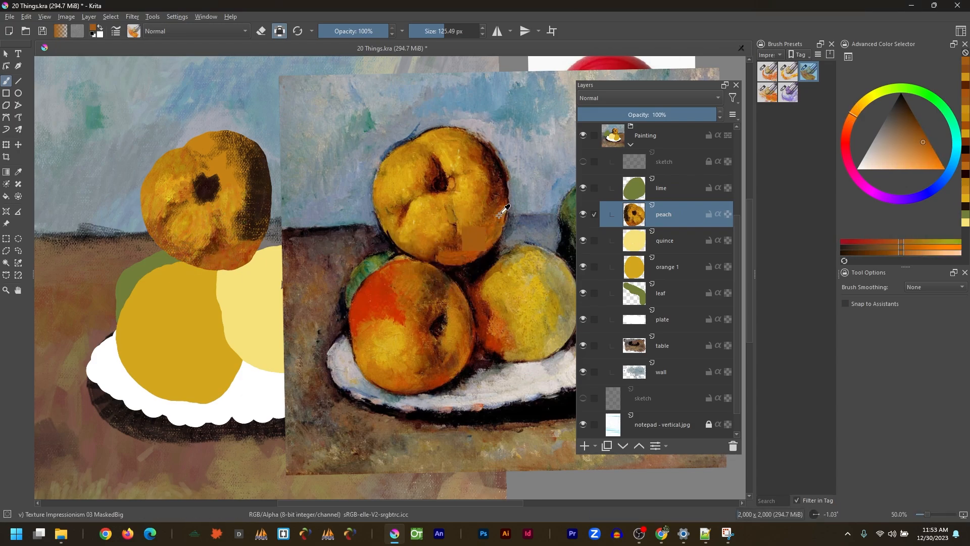
pyautogui.keyDown('ctrl'); pyautogui.click(265, 174); pyautogui.keyUp('ctrl')
pyautogui.keyDown('ctrl'); pyautogui.click(243, 222); pyautogui.keyUp('ctrl')
pyautogui.moveTo(253, 235)
pyautogui.mouseDown()
pyautogui.moveTo(258, 195)
pyautogui.moveTo(238, 149)
pyautogui.mouseUp()
pyautogui.keyDown('ctrl'); pyautogui.click(230, 171); pyautogui.keyUp('ctrl')
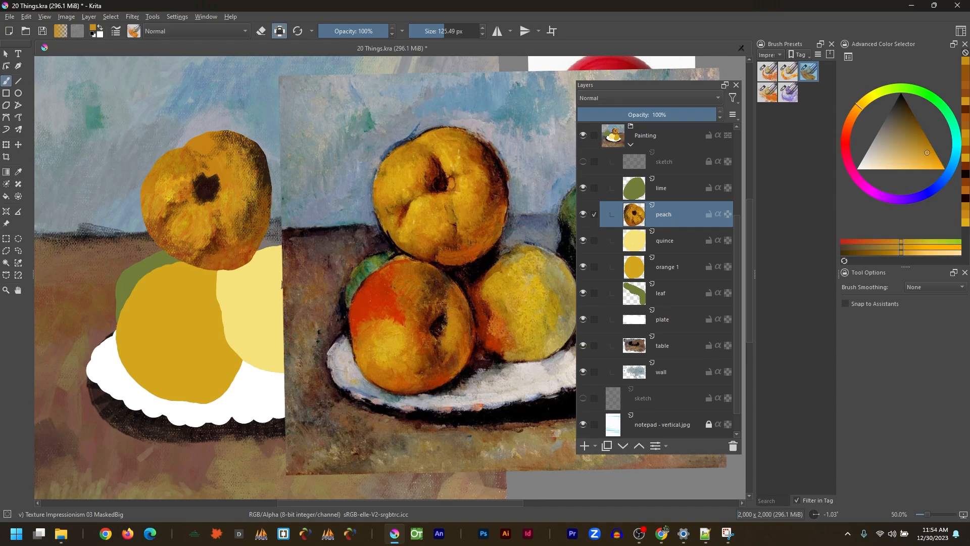
# Step: Reshape the top fruit's dark centre dimple with a sampled dark brown and surrounding golds, using an 87.31 px brush
pyautogui.keyDown('ctrl'); pyautogui.click(437, 177); pyautogui.keyUp('ctrl')
pyautogui.moveTo(218, 182)
pyautogui.mouseDown()
pyautogui.moveTo(190, 181)
pyautogui.moveTo(222, 182)
pyautogui.mouseUp()
pyautogui.keyDown('ctrl'); pyautogui.click(223, 186); pyautogui.keyUp('ctrl')
pyautogui.keyDown('ctrl'); pyautogui.click(223, 186); pyautogui.keyUp('ctrl')
pyautogui.keyDown('ctrl'); pyautogui.click(223, 185); pyautogui.keyUp('ctrl')
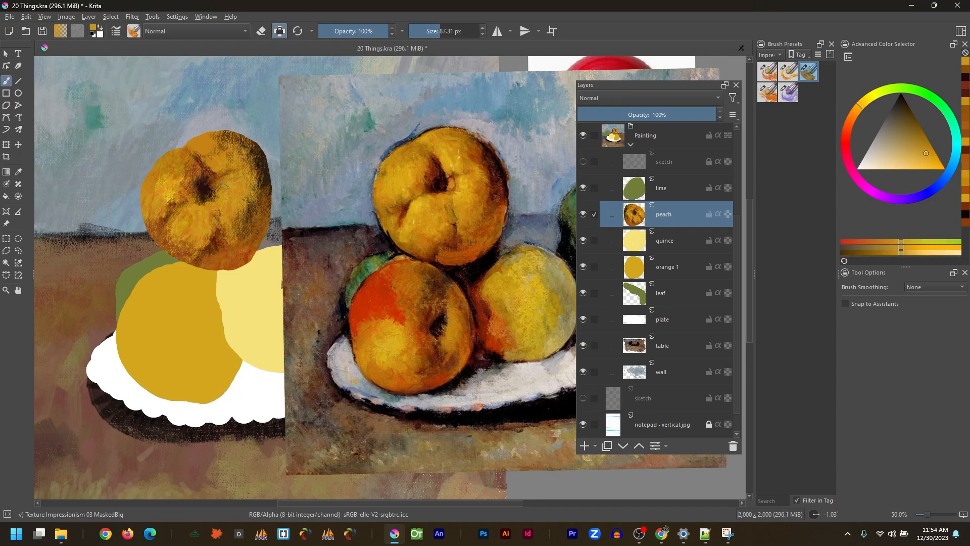
# Step: Blend brown and golden patches sampled from the painted fruit over the top fruit's upper half and right side
pyautogui.keyDown('ctrl'); pyautogui.click(230, 180); pyautogui.keyUp('ctrl')
pyautogui.keyDown('ctrl'); pyautogui.click(250, 156); pyautogui.keyUp('ctrl')
pyautogui.keyDown('ctrl'); pyautogui.click(213, 149); pyautogui.keyUp('ctrl')
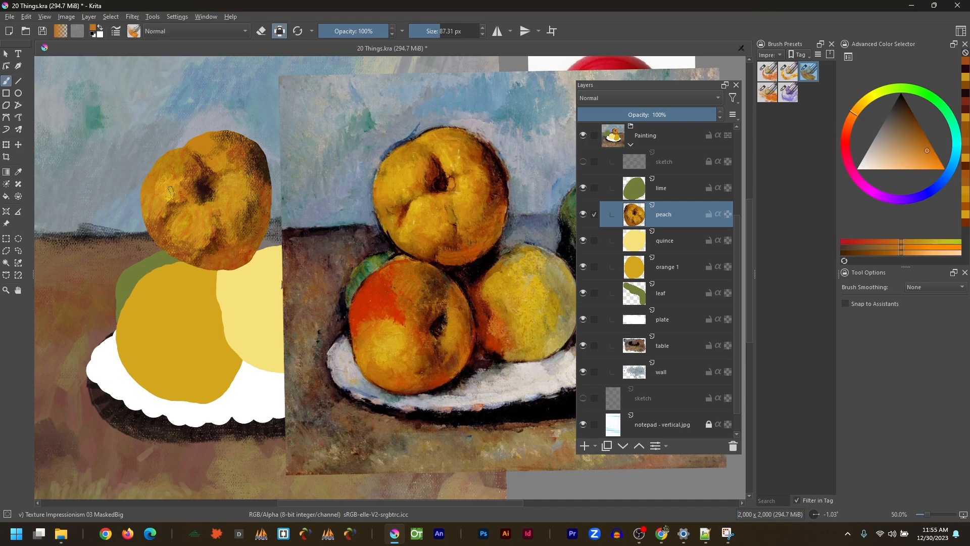
pyautogui.keyDown('ctrl'); pyautogui.click(197, 142); pyautogui.keyUp('ctrl')
pyautogui.keyDown('ctrl'); pyautogui.click(212, 159); pyautogui.keyUp('ctrl')
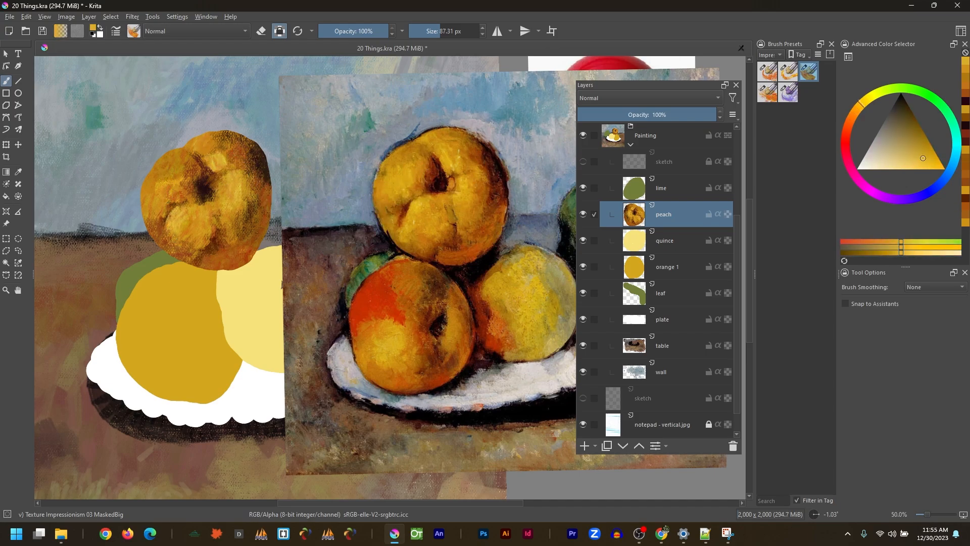
# Step: Add a new layer named ink directly above the lime layer
pyautogui.click(676, 192)
pyautogui.press('Insert')
pyautogui.press('d')
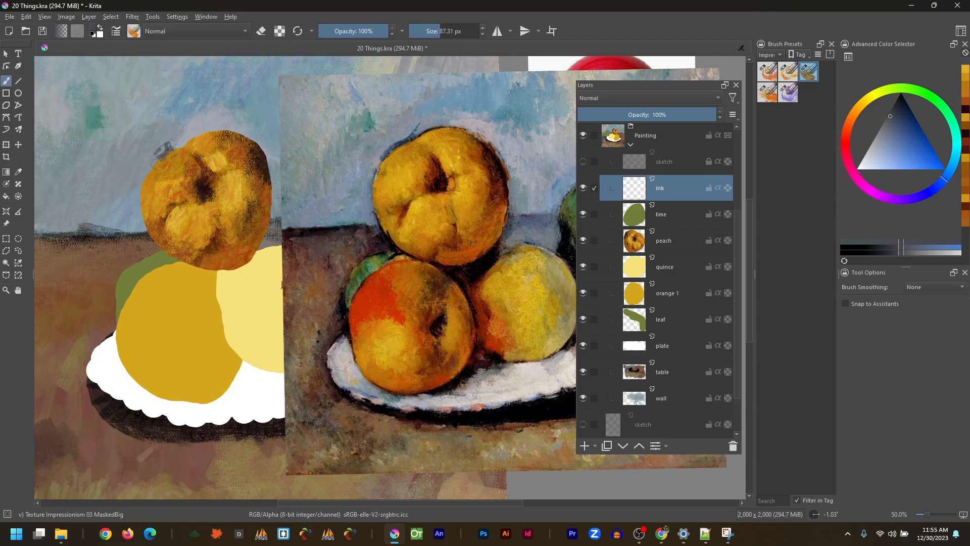
# Step: Outline the top fruit with loose dark strokes on the ink layer, with the brush reduced to 22.05 px
pyautogui.keyDown('shift'); pyautogui.moveTo(162, 163); pyautogui.dragTo(178, 146); pyautogui.keyUp('shift')
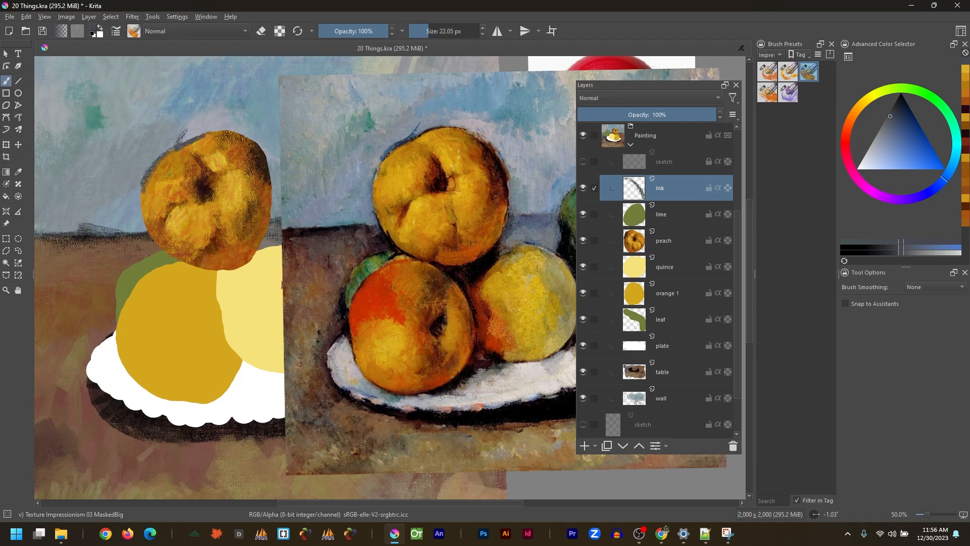
pyautogui.moveTo(169, 153); pyautogui.dragTo(261, 147)
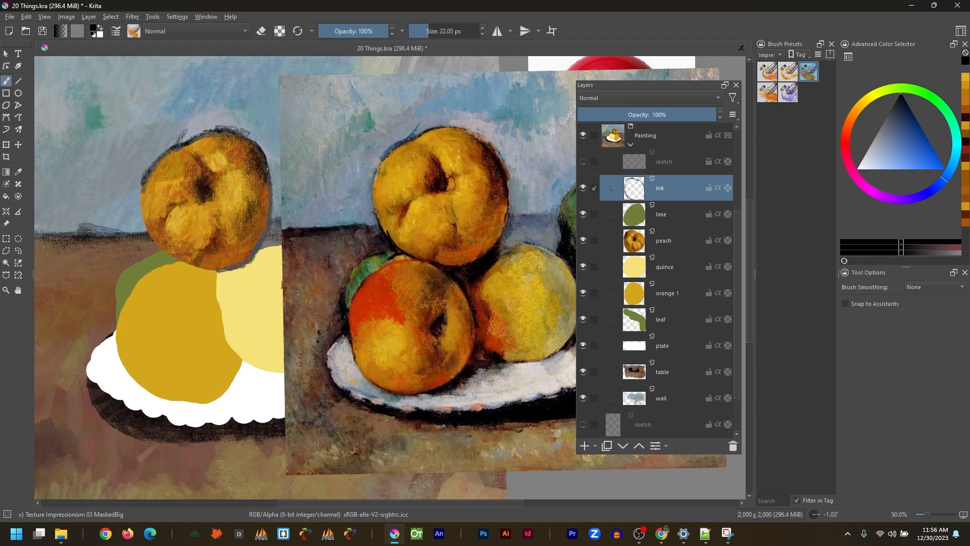
pyautogui.moveTo(142, 187); pyautogui.dragTo(229, 267)
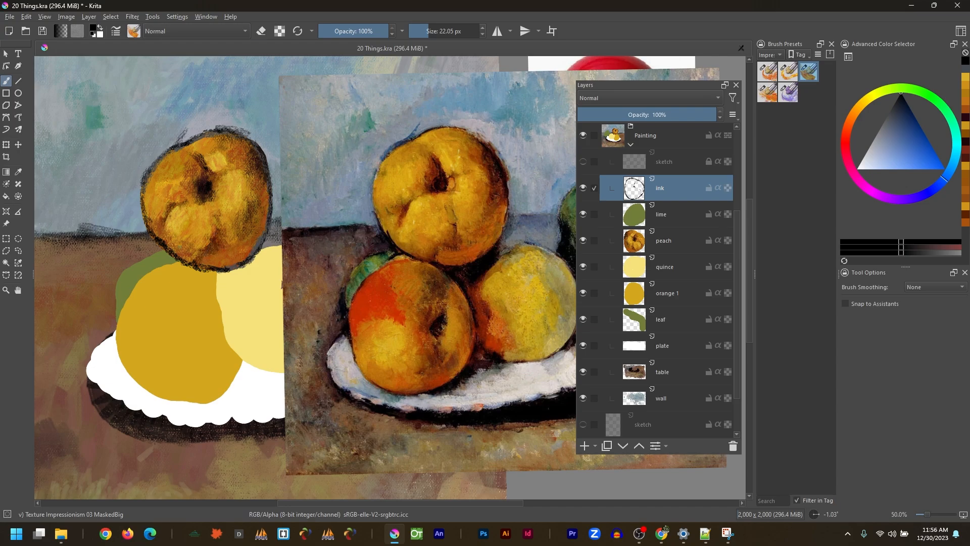
# Step: Paint sampled orange strokes over the top fruit's lower edge on the ink layer with a larger brush
pyautogui.keyDown('ctrl'); pyautogui.click(157, 277); pyautogui.keyUp('ctrl')
pyautogui.moveTo(157, 277)
pyautogui.keyDown('shift'); pyautogui.mouseDown()
pyautogui.moveTo(187, 257)
pyautogui.moveTo(250, 253)
pyautogui.moveTo(218, 251)
pyautogui.mouseUp(); pyautogui.keyUp('shift')
pyautogui.keyDown('ctrl'); pyautogui.click(221, 250); pyautogui.keyUp('ctrl')
pyautogui.keyDown('ctrl'); pyautogui.click(221, 250); pyautogui.keyUp('ctrl')
pyautogui.keyDown('ctrl'); pyautogui.click(227, 252); pyautogui.keyUp('ctrl')
pyautogui.keyDown('ctrl'); pyautogui.click(232, 253); pyautogui.keyUp('ctrl')
# Step: Merge the ink and peach layers and smooth the top fruit's strokes with the Blender Textured Soft brush at 401.04 px
pyautogui.rightClick(231, 240)
pyautogui.rightClick(231, 240)
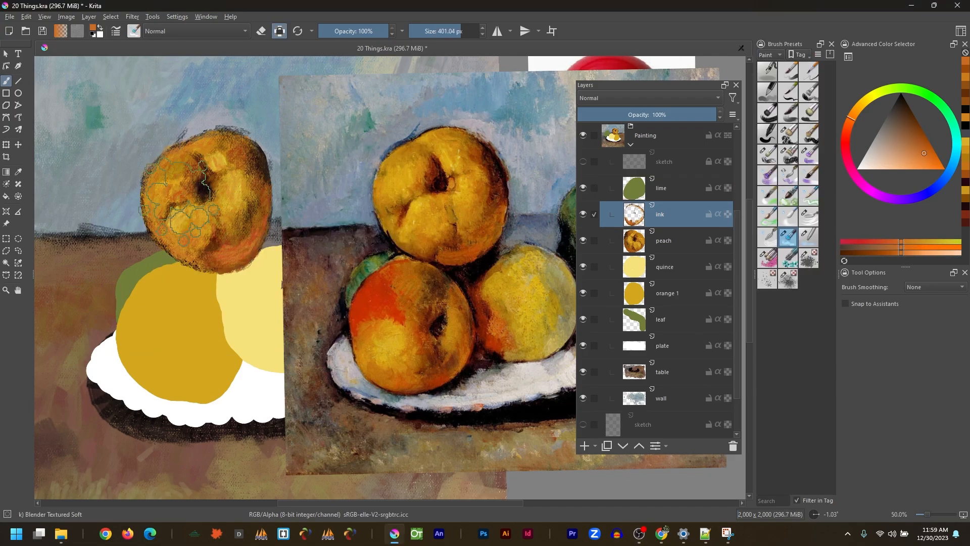
pyautogui.keyDown('ctrl'); pyautogui.click(672, 240); pyautogui.keyUp('ctrl')
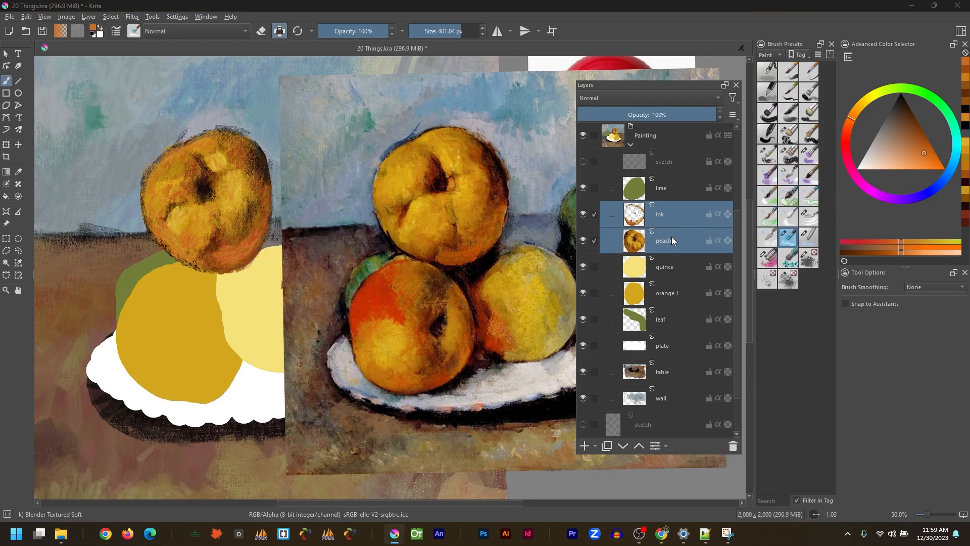
pyautogui.rightClick(672, 239)
pyautogui.click(708, 331)
pyautogui.moveTo(182, 221)
pyautogui.mouseDown()
pyautogui.moveTo(190, 164)
pyautogui.moveTo(257, 215)
pyautogui.moveTo(150, 198)
pyautogui.mouseUp()
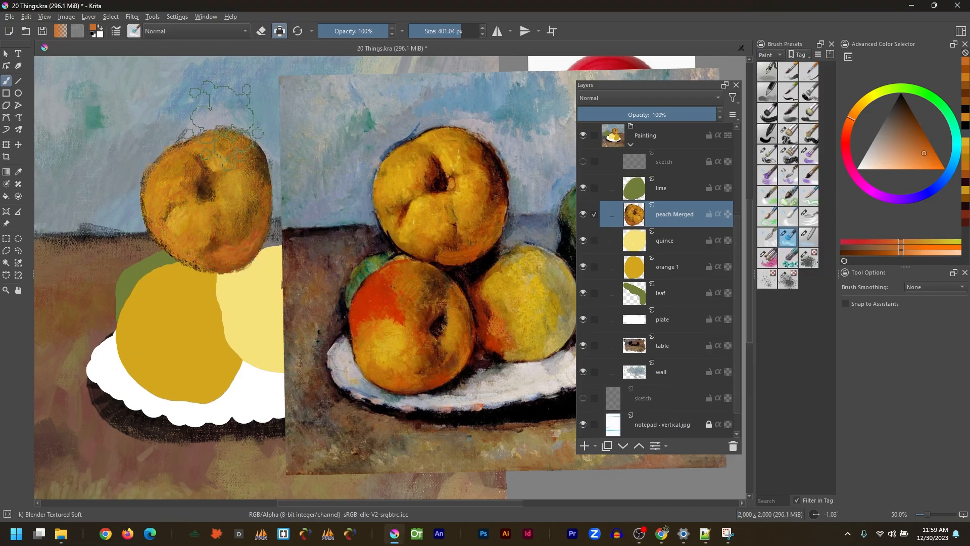
# Step: Redefine the top fruit's dark right edge, dimple and outline using the Texture Impressionism 03 MaskedBig brush and sampled browns and black
pyautogui.click(770, 54)
pyautogui.click(779, 60)
pyautogui.click(808, 72)
pyautogui.keyDown('ctrl'); pyautogui.click(263, 164); pyautogui.keyUp('ctrl')
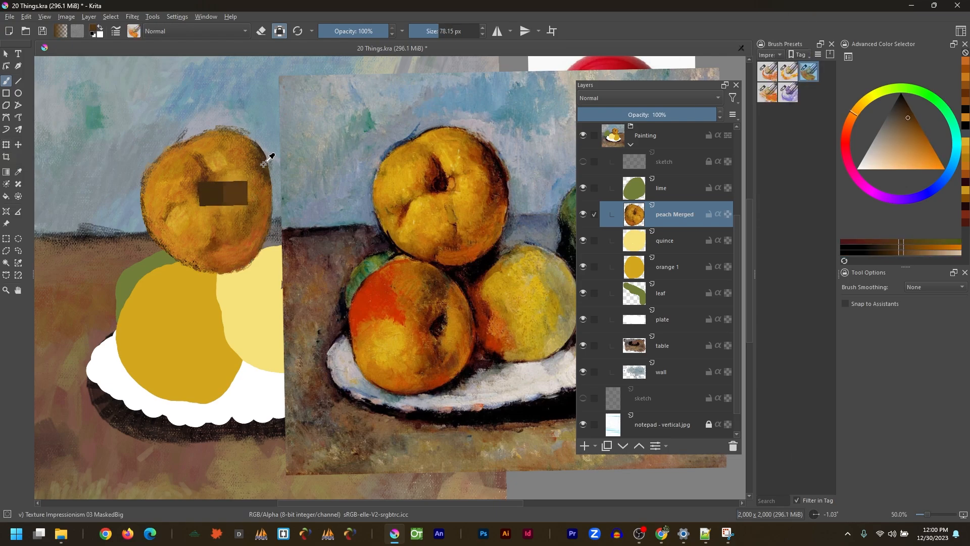
pyautogui.moveTo(267, 223)
pyautogui.mouseDown()
pyautogui.moveTo(251, 152)
pyautogui.moveTo(270, 133)
pyautogui.mouseUp()
pyautogui.keyDown('ctrl'); pyautogui.click(248, 177); pyautogui.keyUp('ctrl')
pyautogui.keyDown('ctrl'); pyautogui.click(154, 159); pyautogui.keyUp('ctrl')
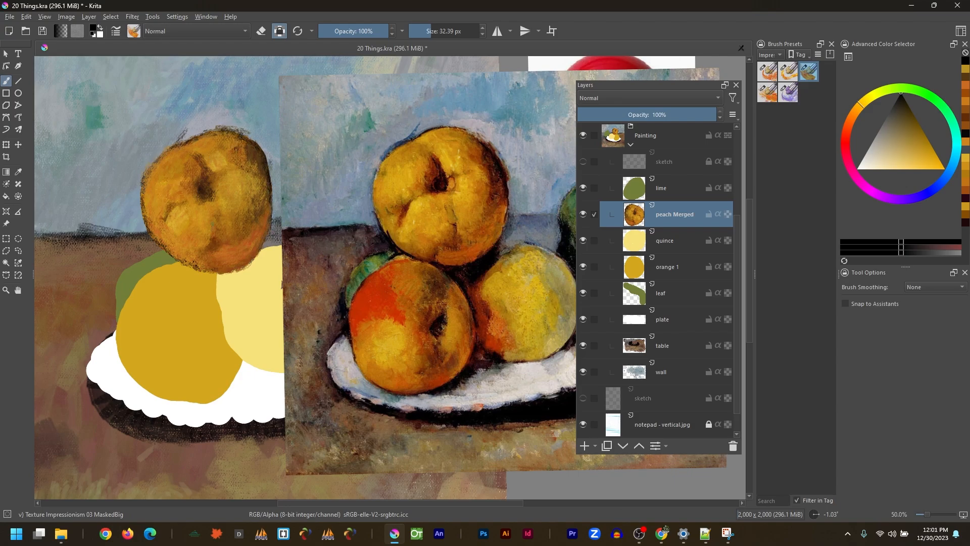
pyautogui.keyDown('ctrl'); pyautogui.click(407, 216); pyautogui.keyUp('ctrl')
# Step: Move the reference image directly above the painted plate and make the plate layer active for painting
pyautogui.moveTo(325, 269); pyautogui.dragTo(76, 56)
pyautogui.hotkey('shift', 'r')
pyautogui.click(661, 321)
pyautogui.press('b')
# Step: Paint dark shadows on the plate beneath the two lower fruits with tones sampled from the reference plate
pyautogui.keyDown('ctrl'); pyautogui.click(161, 197); pyautogui.keyUp('ctrl')
pyautogui.moveTo(208, 339)
pyautogui.mouseDown()
pyautogui.moveTo(191, 362)
pyautogui.moveTo(265, 344)
pyautogui.mouseUp()
pyautogui.keyDown('ctrl'); pyautogui.click(265, 162); pyautogui.keyUp('ctrl')
pyautogui.moveTo(75, 313)
pyautogui.mouseDown()
pyautogui.moveTo(72, 337)
pyautogui.moveTo(273, 349)
pyautogui.mouseUp()
pyautogui.keyDown('shift'); pyautogui.moveTo(212, 348); pyautogui.dragTo(314, 349); pyautogui.keyUp('shift')
pyautogui.moveTo(213, 354)
pyautogui.mouseDown()
pyautogui.moveTo(151, 379)
pyautogui.moveTo(101, 342)
pyautogui.moveTo(249, 357)
pyautogui.mouseUp()
# Step: Shade the plate's surface and right end with blue-grey and whitish tones sampled from the reference plate
pyautogui.keyDown('ctrl'); pyautogui.click(146, 184); pyautogui.keyUp('ctrl')
pyautogui.moveTo(146, 379)
pyautogui.mouseDown()
pyautogui.moveTo(89, 354)
pyautogui.moveTo(136, 379)
pyautogui.moveTo(253, 333)
pyautogui.mouseUp()
pyautogui.keyDown('ctrl'); pyautogui.click(91, 147); pyautogui.keyUp('ctrl')
pyautogui.keyDown('ctrl'); pyautogui.click(222, 164); pyautogui.keyUp('ctrl')
pyautogui.keyDown('ctrl'); pyautogui.click(348, 103); pyautogui.keyUp('ctrl')
pyautogui.moveTo(318, 313)
pyautogui.mouseDown()
pyautogui.moveTo(357, 304)
pyautogui.moveTo(305, 305)
pyautogui.mouseUp()
pyautogui.keyDown('ctrl'); pyautogui.click(346, 104); pyautogui.keyUp('ctrl')
pyautogui.moveTo(339, 290)
pyautogui.mouseDown()
pyautogui.moveTo(314, 336)
pyautogui.moveTo(326, 346)
pyautogui.mouseUp()
pyautogui.moveTo(114, 366); pyautogui.dragTo(126, 376)
# Step: Add off-white strokes along the plate's lower right and pale blue shading on its left rim, sampled from the reference
pyautogui.keyDown('ctrl'); pyautogui.click(299, 156); pyautogui.keyUp('ctrl')
pyautogui.moveTo(187, 374); pyautogui.dragTo(349, 324)
pyautogui.moveTo(126, 373)
pyautogui.mouseDown()
pyautogui.moveTo(91, 353)
pyautogui.moveTo(139, 372)
pyautogui.mouseUp()
pyautogui.keyDown('ctrl'); pyautogui.click(91, 151); pyautogui.keyUp('ctrl')
pyautogui.moveTo(84, 326); pyautogui.dragTo(68, 353)
pyautogui.keyDown('ctrl'); pyautogui.click(72, 334); pyautogui.keyUp('ctrl')
pyautogui.keyDown('ctrl'); pyautogui.click(99, 129); pyautogui.keyUp('ctrl')
pyautogui.moveTo(83, 305); pyautogui.dragTo(76, 336)
pyautogui.keyDown('ctrl'); pyautogui.click(76, 329); pyautogui.keyUp('ctrl')
# Step: Blend grey shadow tones under the fruits and tint the plate's scalloped lower edge with a sampled lavender grey
pyautogui.keyDown('ctrl'); pyautogui.click(218, 347); pyautogui.keyUp('ctrl')
pyautogui.moveTo(167, 377)
pyautogui.mouseDown()
pyautogui.moveTo(220, 349)
pyautogui.moveTo(217, 364)
pyautogui.moveTo(225, 348)
pyautogui.mouseUp()
pyautogui.keyDown('ctrl'); pyautogui.click(232, 361); pyautogui.keyUp('ctrl')
pyautogui.keyDown('ctrl'); pyautogui.click(186, 377); pyautogui.keyUp('ctrl')
pyautogui.keyDown('ctrl'); pyautogui.click(129, 181); pyautogui.keyUp('ctrl')
pyautogui.moveTo(348, 343); pyautogui.dragTo(172, 390)
# Step: Dab sampled pink accents on several scallops along the plate's lower rim
pyautogui.keyDown('ctrl'); pyautogui.click(163, 196); pyautogui.keyUp('ctrl')
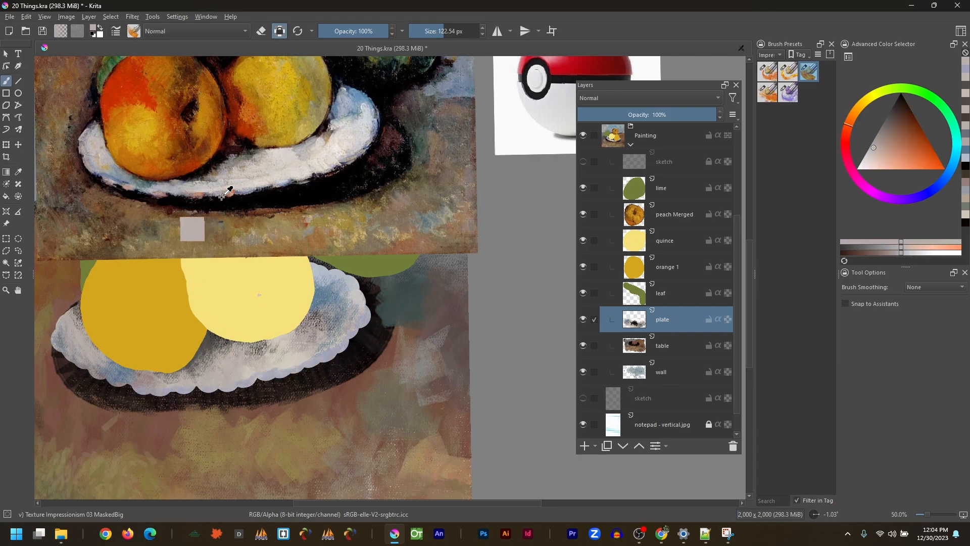
pyautogui.click(185, 389)
pyautogui.click(144, 390)
pyautogui.click(98, 373)
pyautogui.click(228, 388)
# Step: Work sampled light grey tones across the plate's right half and refine the shadow between the fruits at 50.20 px
pyautogui.keyDown('ctrl'); pyautogui.click(280, 380); pyautogui.keyUp('ctrl')
pyautogui.moveTo(280, 379)
pyautogui.mouseDown()
pyautogui.moveTo(348, 343)
pyautogui.moveTo(245, 385)
pyautogui.moveTo(234, 370)
pyautogui.moveTo(309, 348)
pyautogui.moveTo(328, 301)
pyautogui.mouseUp()
pyautogui.keyDown('ctrl'); pyautogui.click(298, 357); pyautogui.keyUp('ctrl')
pyautogui.keyDown('ctrl'); pyautogui.click(272, 348); pyautogui.keyUp('ctrl')
pyautogui.keyDown('ctrl'); pyautogui.click(304, 317); pyautogui.keyUp('ctrl')
pyautogui.keyDown('ctrl'); pyautogui.click(206, 346); pyautogui.keyUp('ctrl')
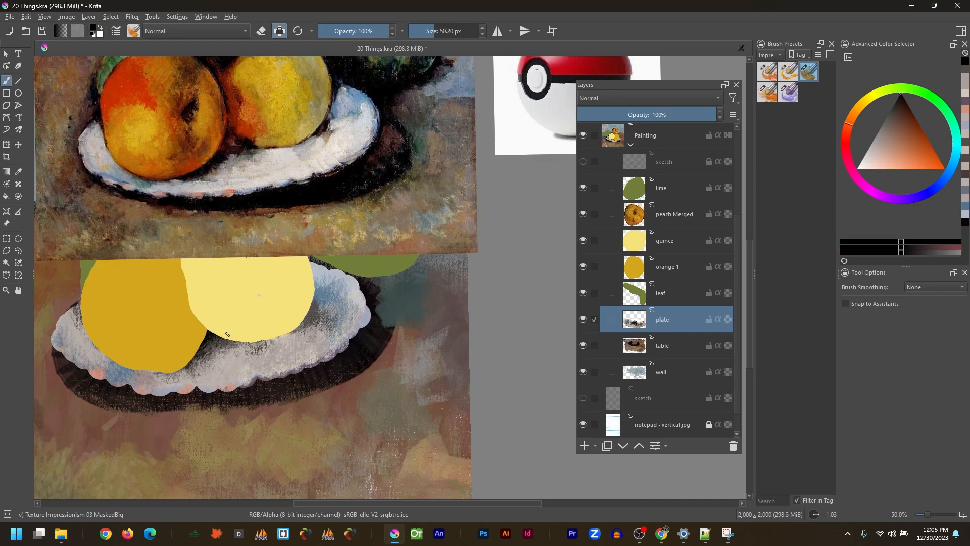
# Step: Shade the plate's left side beside the orange fruit and add dark teal shading under the quince
pyautogui.keyDown('ctrl'); pyautogui.click(77, 328); pyautogui.keyUp('ctrl')
pyautogui.moveTo(91, 344); pyautogui.dragTo(126, 370)
pyautogui.keyDown('ctrl'); pyautogui.click(115, 362); pyautogui.keyUp('ctrl')
pyautogui.keyDown('ctrl'); pyautogui.click(84, 335); pyautogui.keyUp('ctrl')
pyautogui.keyDown('ctrl'); pyautogui.click(96, 186); pyautogui.keyUp('ctrl')
pyautogui.keyDown('ctrl'); pyautogui.click(103, 181); pyautogui.keyUp('ctrl')
pyautogui.moveTo(257, 343); pyautogui.dragTo(279, 338)
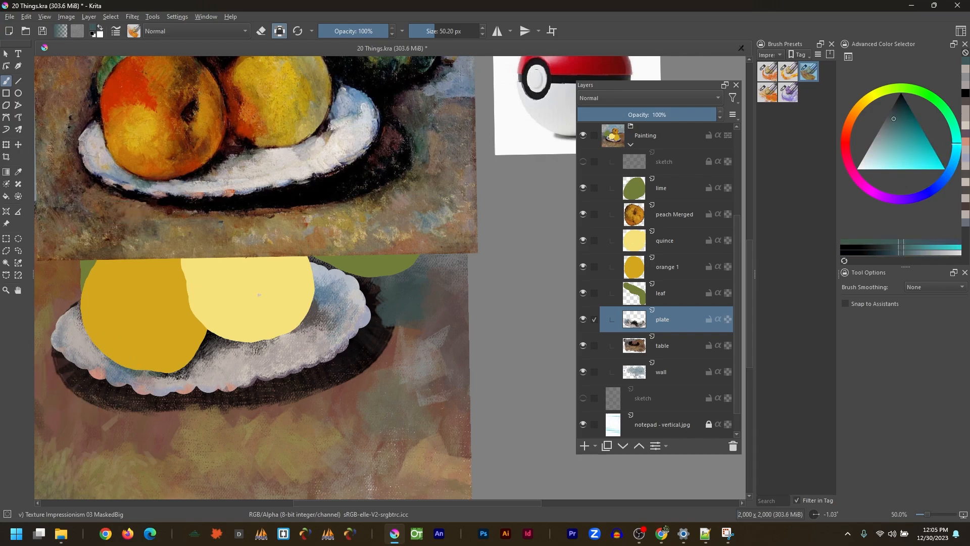
# Step: Refine the shading right of the quince with sampled greys and add off-white strokes on the plate below it
pyautogui.keyDown('ctrl'); pyautogui.click(317, 271); pyautogui.keyUp('ctrl')
pyautogui.keyDown('ctrl'); pyautogui.click(359, 310); pyautogui.keyUp('ctrl')
pyautogui.moveTo(316, 288)
pyautogui.mouseDown()
pyautogui.moveTo(328, 298)
pyautogui.moveTo(323, 273)
pyautogui.moveTo(323, 288)
pyautogui.mouseUp()
pyautogui.keyDown('ctrl'); pyautogui.click(353, 298); pyautogui.keyUp('ctrl')
pyautogui.keyDown('ctrl'); pyautogui.click(337, 313); pyautogui.keyUp('ctrl')
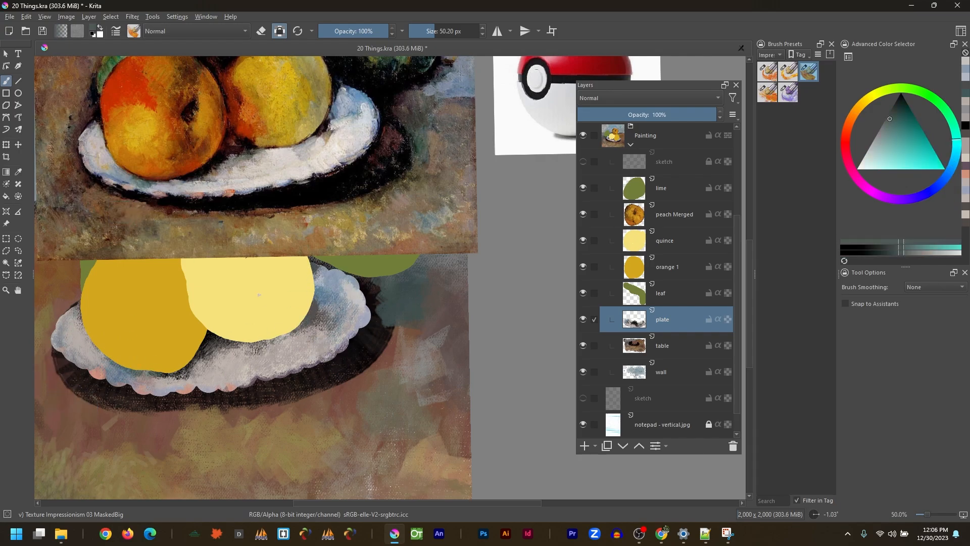
pyautogui.keyDown('ctrl'); pyautogui.click(323, 334); pyautogui.keyUp('ctrl')
pyautogui.moveTo(323, 323); pyautogui.dragTo(334, 308)
pyautogui.keyDown('ctrl'); pyautogui.click(283, 164); pyautogui.keyUp('ctrl')
pyautogui.moveTo(264, 350); pyautogui.dragTo(275, 364)
# Step: Move the reference image to the right side of the painting so the whole plate and fruits are uncovered
pyautogui.hotkey('ctrl', '-')
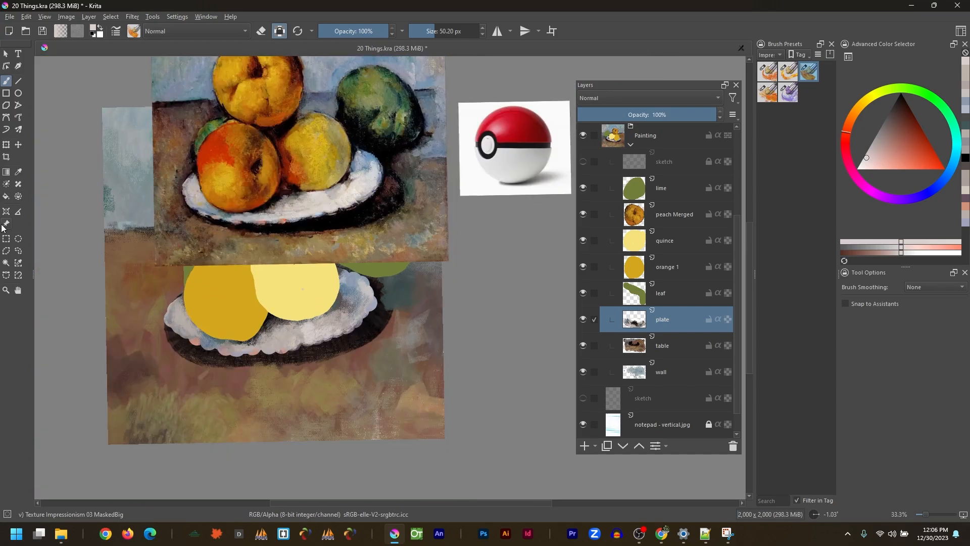
pyautogui.click(6, 223)
pyautogui.moveTo(169, 224); pyautogui.dragTo(414, 332)
pyautogui.moveTo(415, 332); pyautogui.dragTo(323, 335)
# Step: Deepen the shadow beneath the plate on the table layer with sampled brown and black at 112.80 px
pyautogui.click(658, 340)
pyautogui.press('b')
pyautogui.keyDown('ctrl'); pyautogui.click(87, 354); pyautogui.keyUp('ctrl')
pyautogui.moveTo(89, 367)
pyautogui.keyDown('shift'); pyautogui.mouseDown()
pyautogui.moveTo(99, 366)
pyautogui.moveTo(81, 352)
pyautogui.moveTo(141, 368)
pyautogui.mouseUp(); pyautogui.keyUp('shift')
pyautogui.keyDown('ctrl'); pyautogui.click(78, 352); pyautogui.keyUp('ctrl')
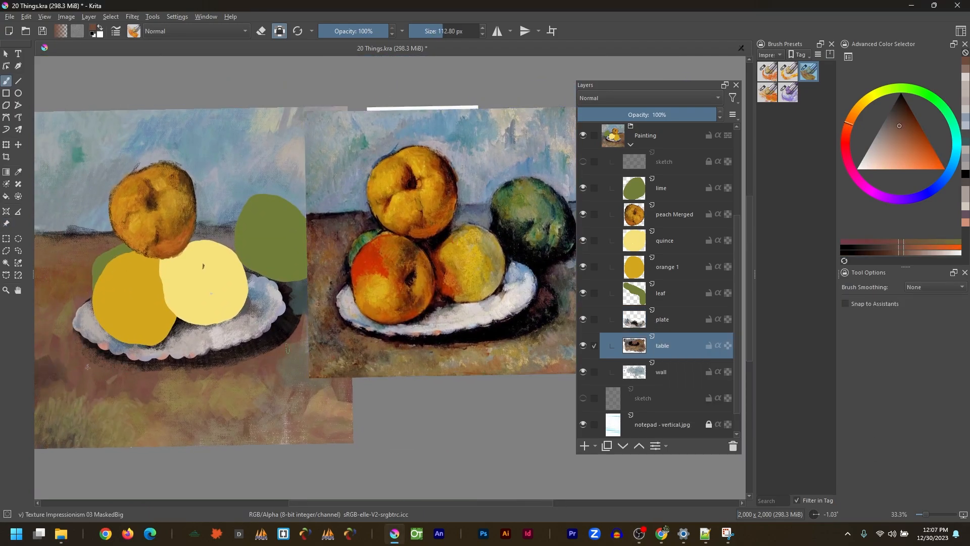
pyautogui.keyDown('ctrl'); pyautogui.click(500, 344); pyautogui.keyUp('ctrl')
pyautogui.moveTo(268, 363); pyautogui.dragTo(202, 376)
pyautogui.keyDown('ctrl'); pyautogui.click(295, 323); pyautogui.keyUp('ctrl')
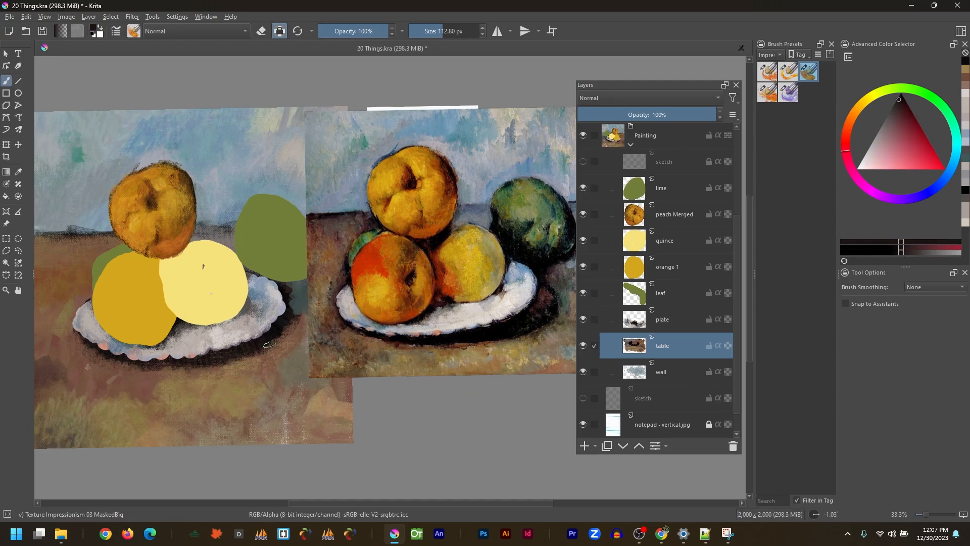
pyautogui.moveTo(295, 326); pyautogui.dragTo(259, 354)
# Step: Paint brown strokes sampled from the reference over the table's foreground, including its lower left corner
pyautogui.moveTo(265, 406); pyautogui.dragTo(353, 411)
pyautogui.keyDown('ctrl'); pyautogui.click(257, 298); pyautogui.keyUp('ctrl')
pyautogui.keyDown('ctrl'); pyautogui.click(262, 407); pyautogui.keyUp('ctrl')
pyautogui.keyDown('ctrl'); pyautogui.click(409, 345); pyautogui.keyUp('ctrl')
pyautogui.keyDown('ctrl'); pyautogui.click(406, 345); pyautogui.keyUp('ctrl')
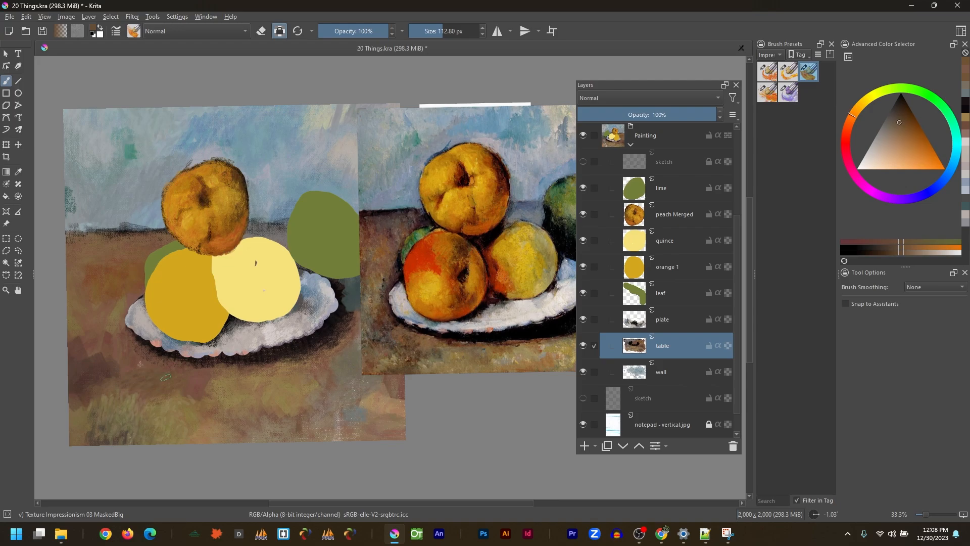
pyautogui.keyDown('ctrl'); pyautogui.click(403, 358); pyautogui.keyUp('ctrl')
pyautogui.moveTo(147, 416); pyautogui.dragTo(125, 441)
pyautogui.keyDown('ctrl'); pyautogui.click(126, 435); pyautogui.keyUp('ctrl')
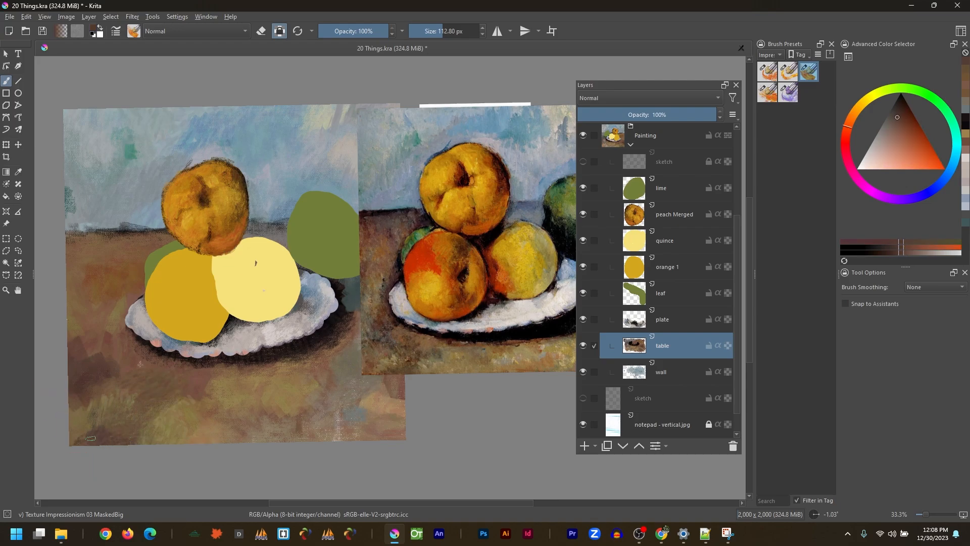
# Step: Brighten the plate's surface with white strokes on the plate layer
pyautogui.scroll(-1, 278, 279)
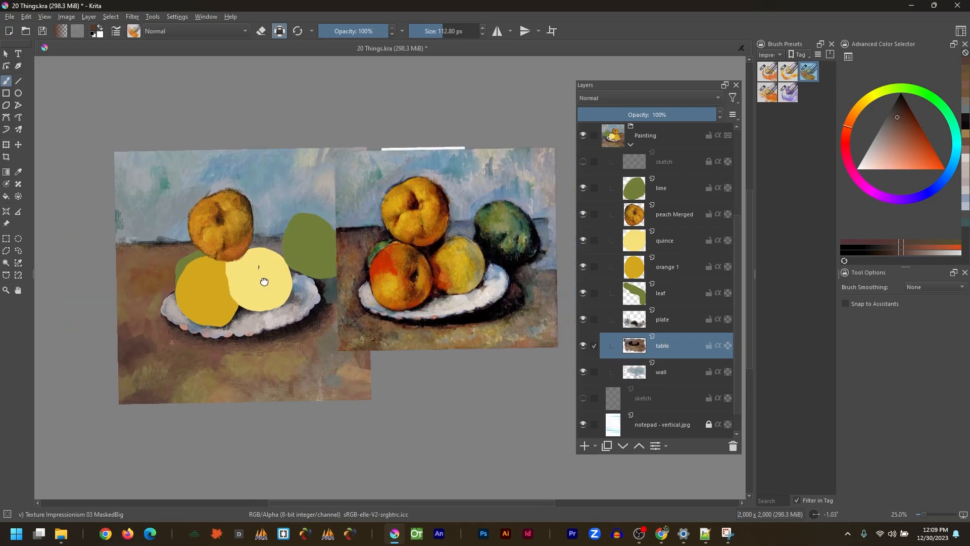
pyautogui.click(662, 318)
pyautogui.moveTo(262, 281)
pyautogui.mouseDown()
pyautogui.moveTo(215, 277)
pyautogui.moveTo(234, 308)
pyautogui.moveTo(265, 292)
pyautogui.mouseUp()
pyautogui.press('x')
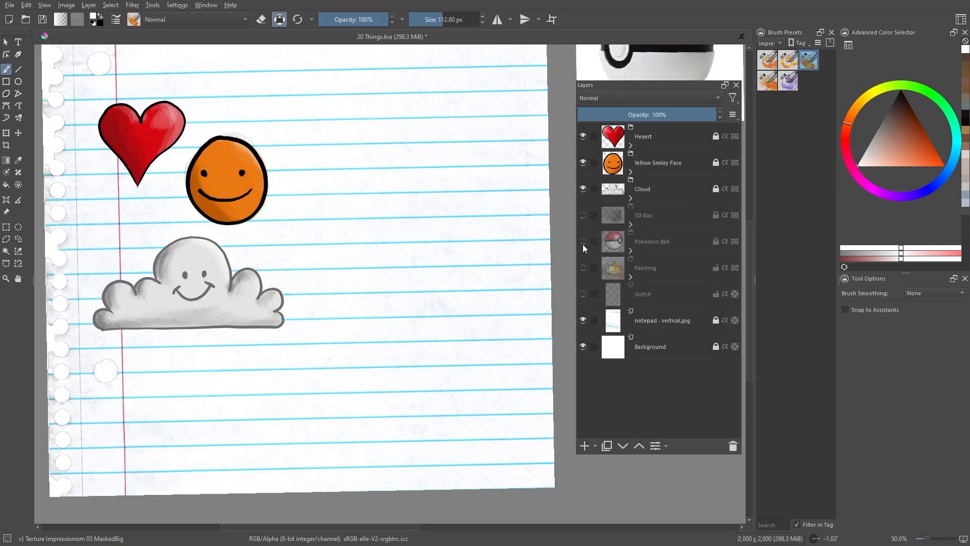
# Step: Show the Pokemon Ball and 3D Box groups on the notepad page
pyautogui.click(583, 242)
pyautogui.click(583, 216)
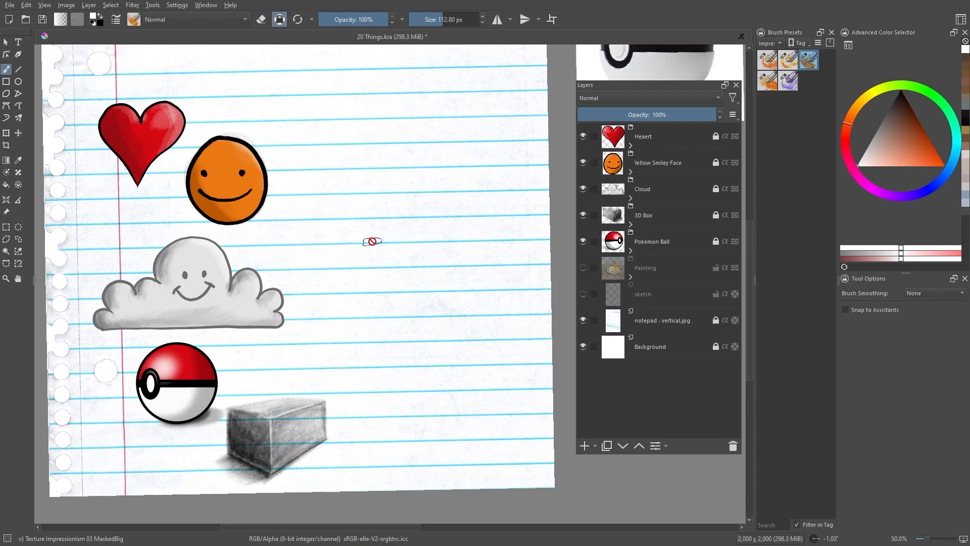
pyautogui.scroll(-1, 372, 241)
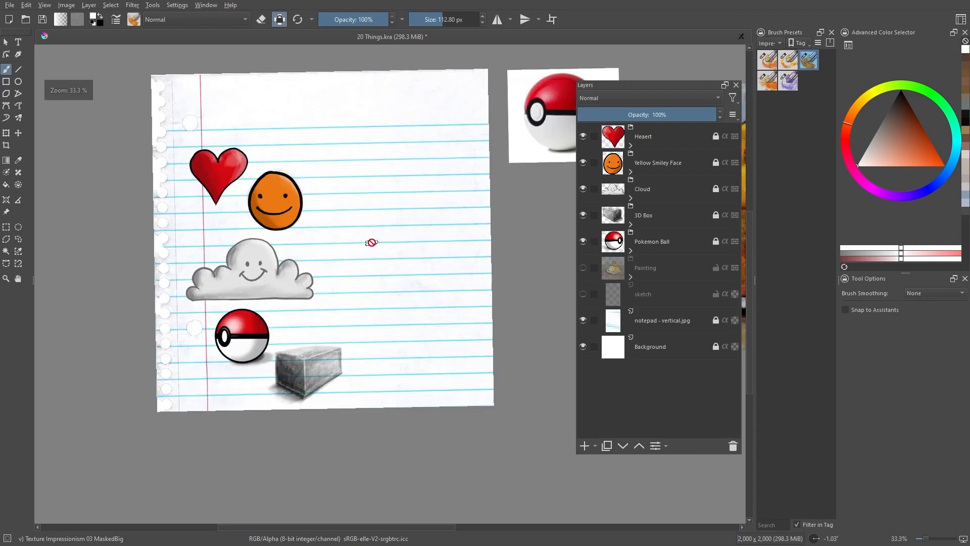
pyautogui.scroll(1, 372, 242)
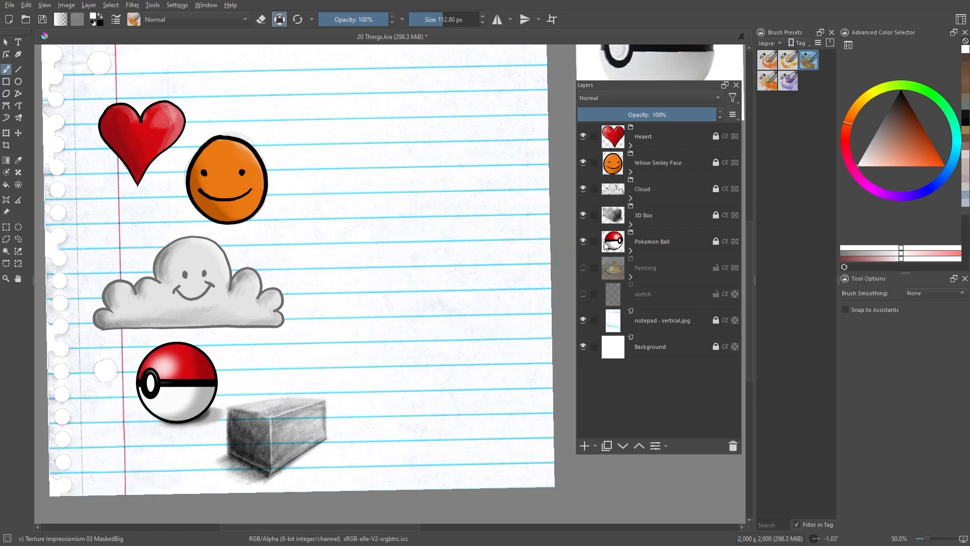
# Step: Show the Painting group and move it to the top of the layer stack, above the heart group
pyautogui.click(583, 267)
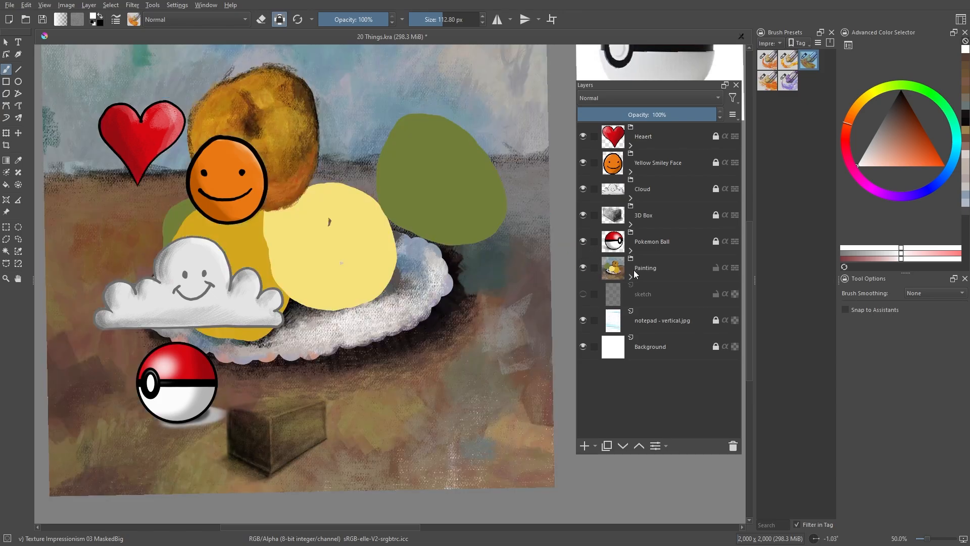
pyautogui.moveTo(637, 271)
pyautogui.mouseDown()
pyautogui.moveTo(631, 134)
pyautogui.moveTo(608, 112)
pyautogui.moveTo(608, 128)
pyautogui.mouseUp()
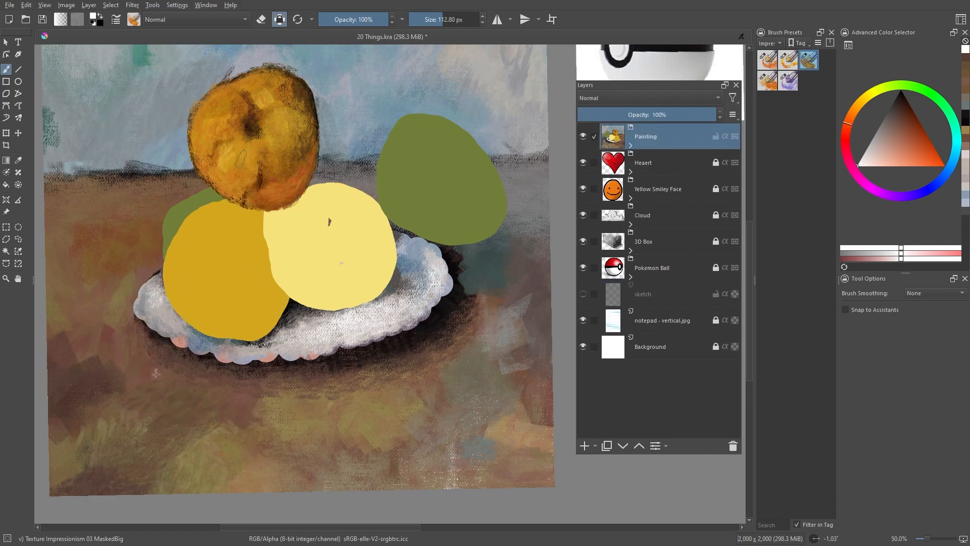
pyautogui.scroll(-2, 291, 213)
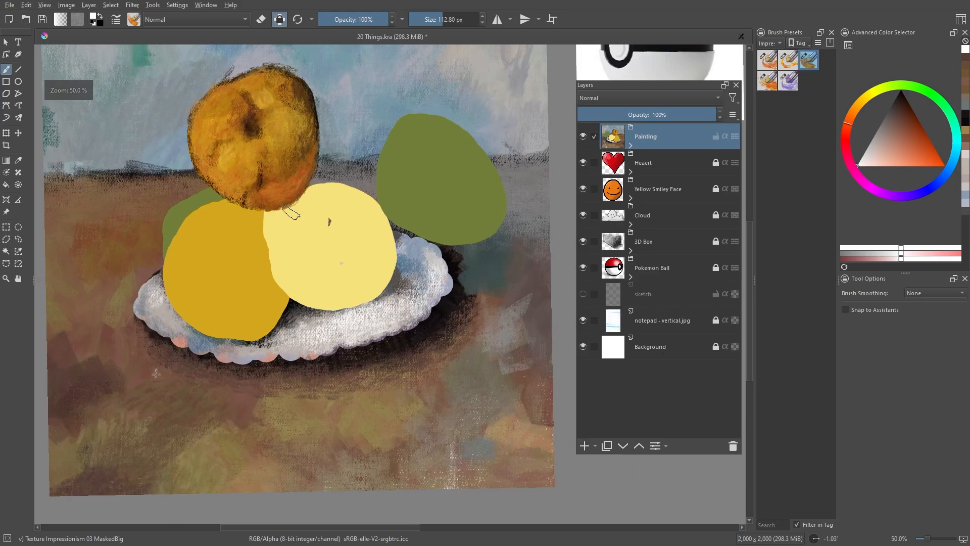
pyautogui.scroll(1, 291, 212)
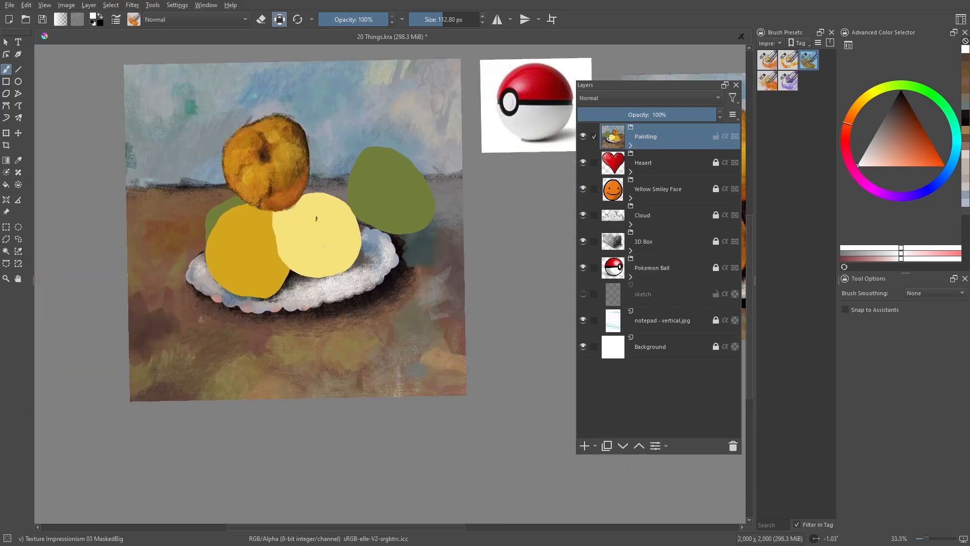
pyautogui.moveTo(371, 162)
pyautogui.mouseDown()
pyautogui.moveTo(338, 184)
pyautogui.moveTo(348, 176)
pyautogui.mouseUp()
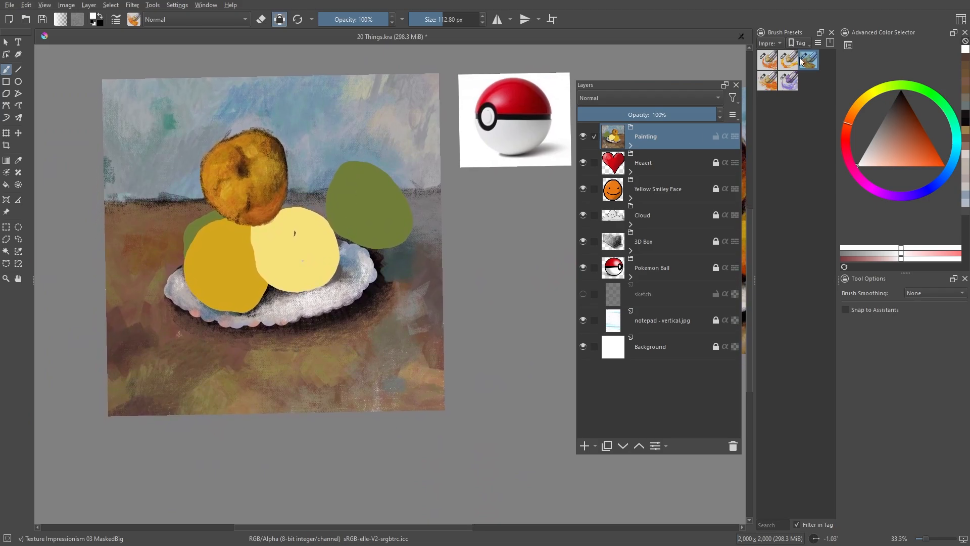